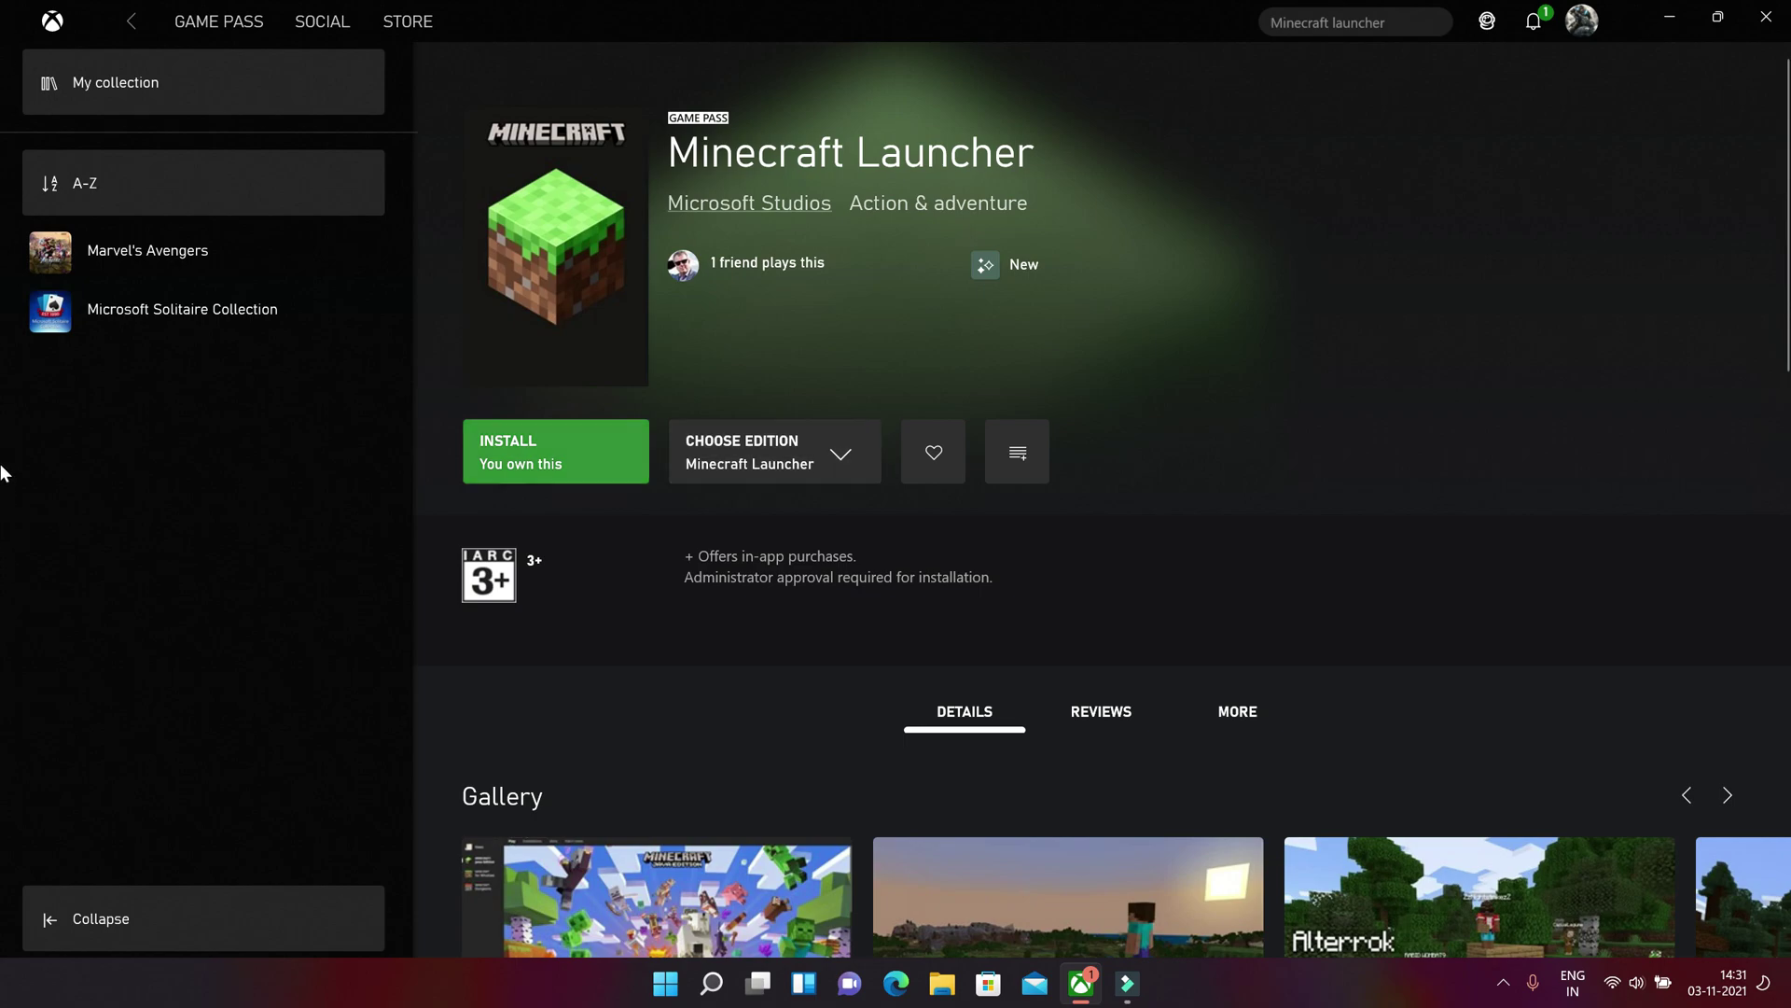
# Step: Install the Minecraft Launcher on drive D: instead of the preselected drive
pyautogui.press('Return')
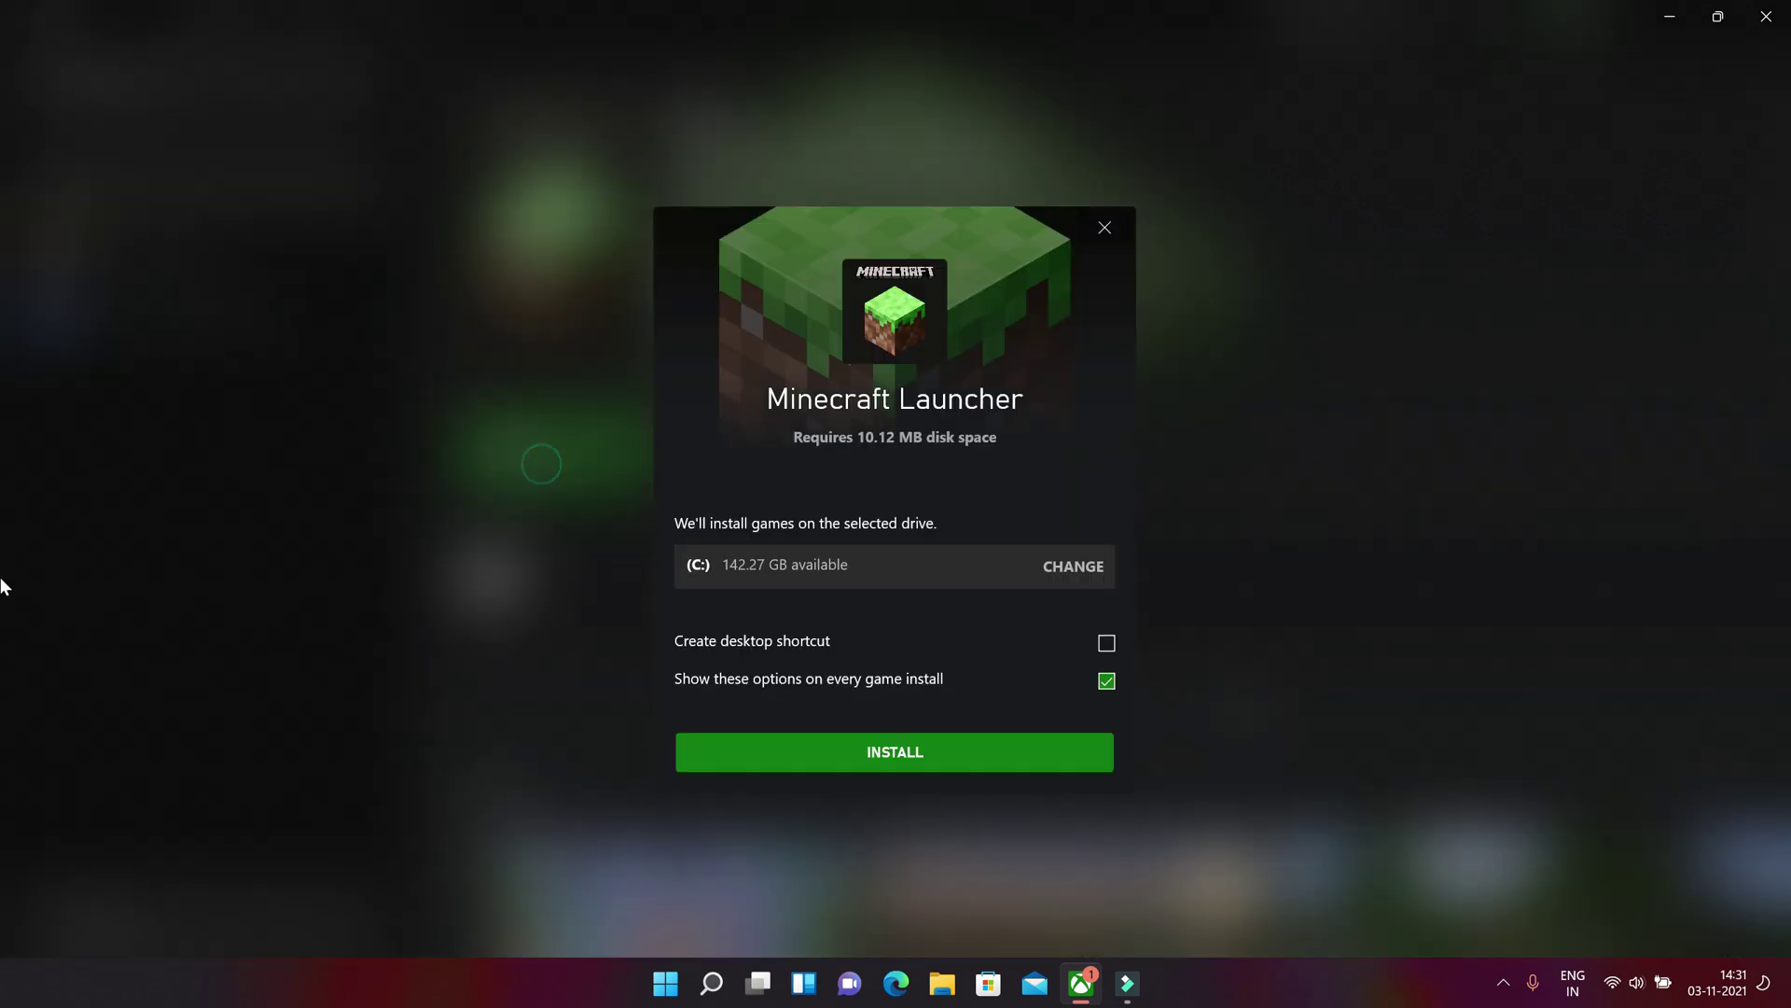
pyautogui.press('Return')
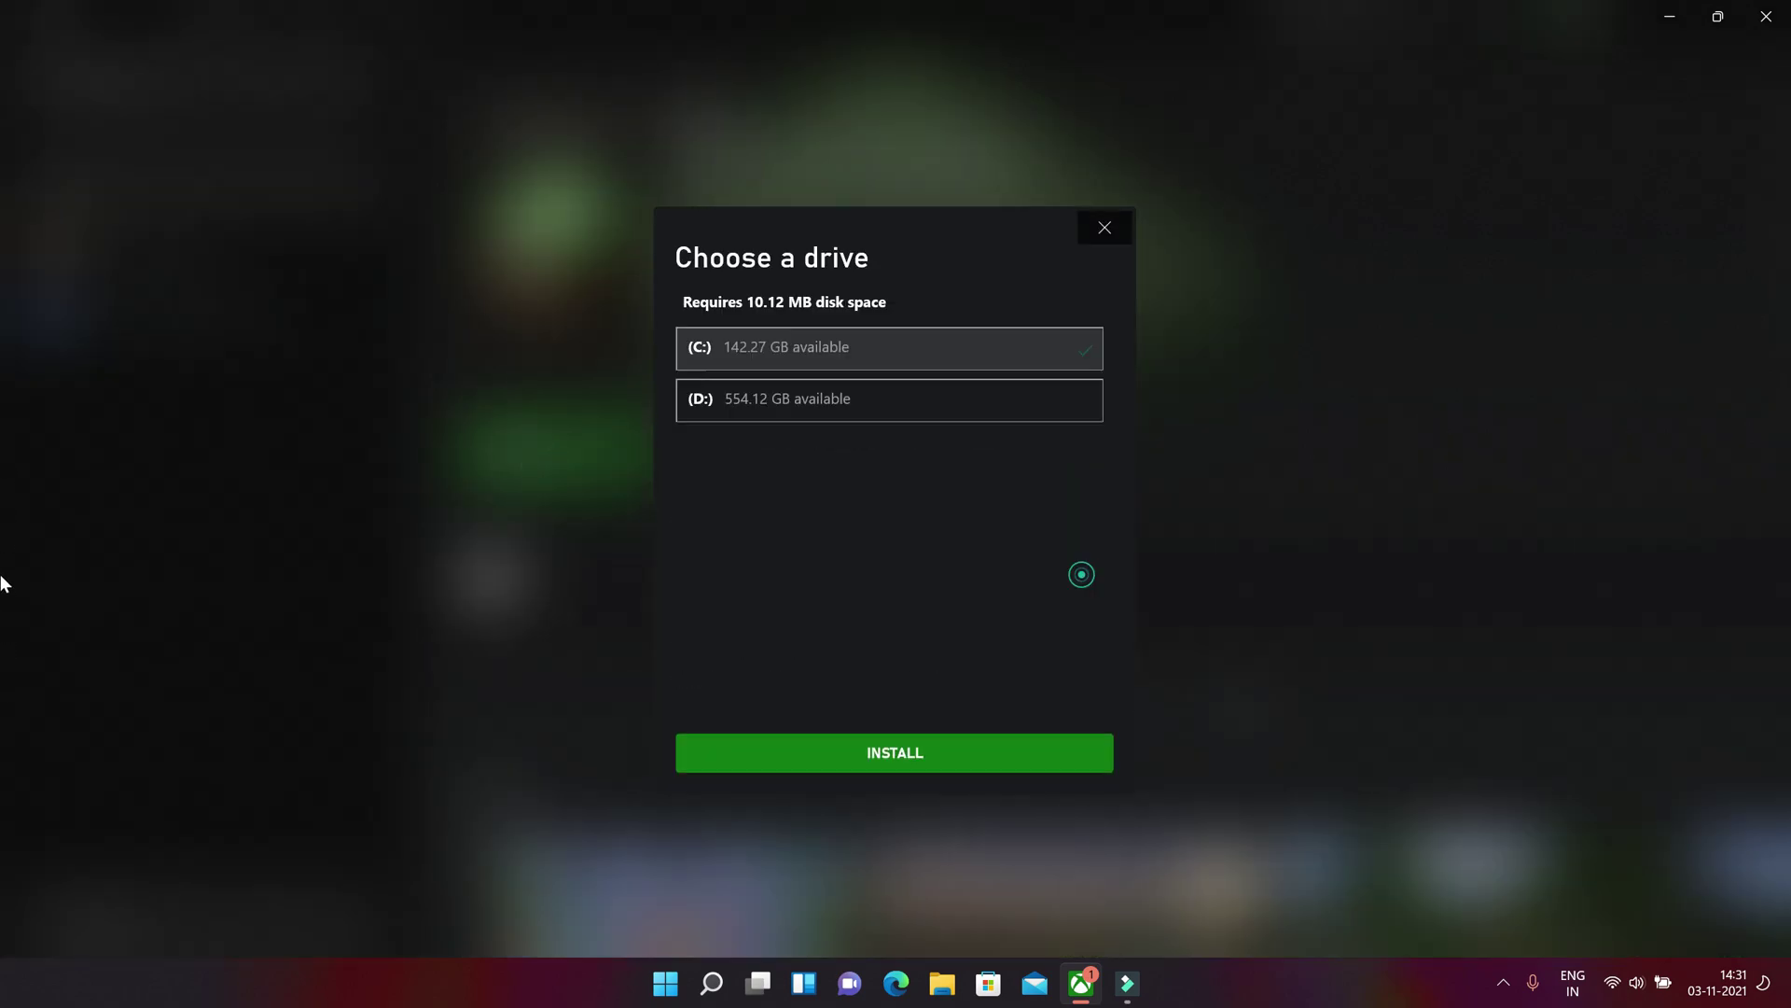
pyautogui.press('Down')
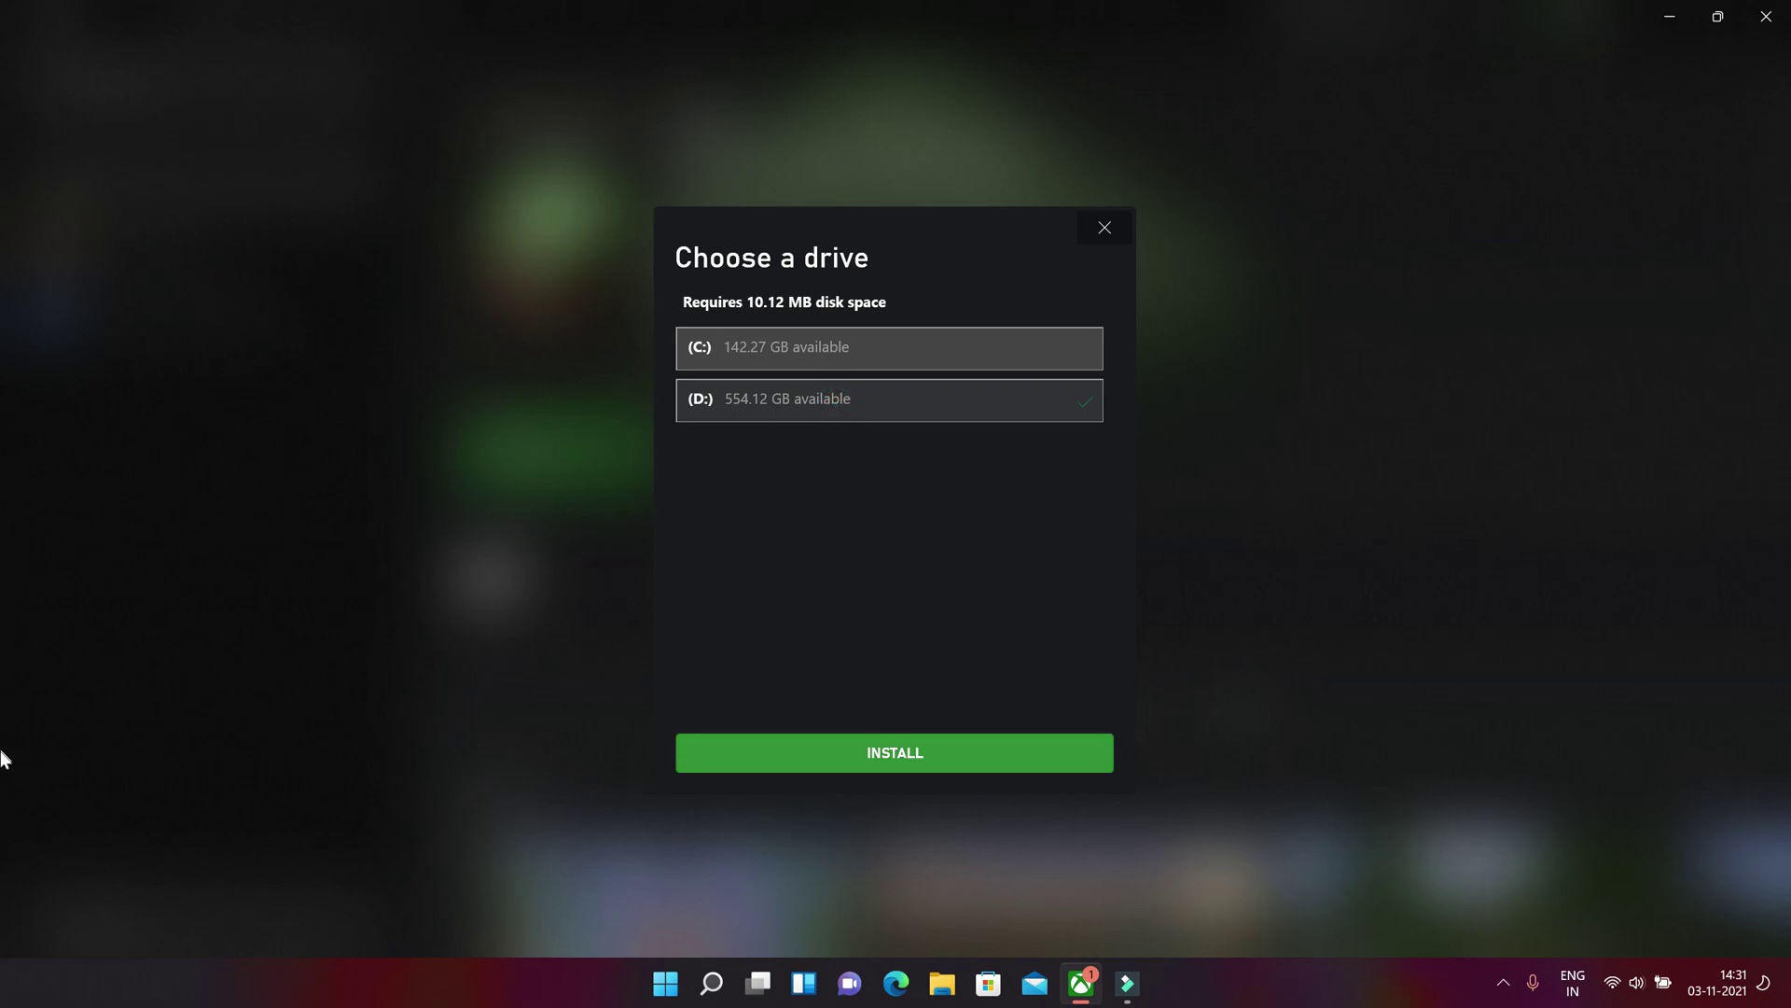
pyautogui.press('Return')
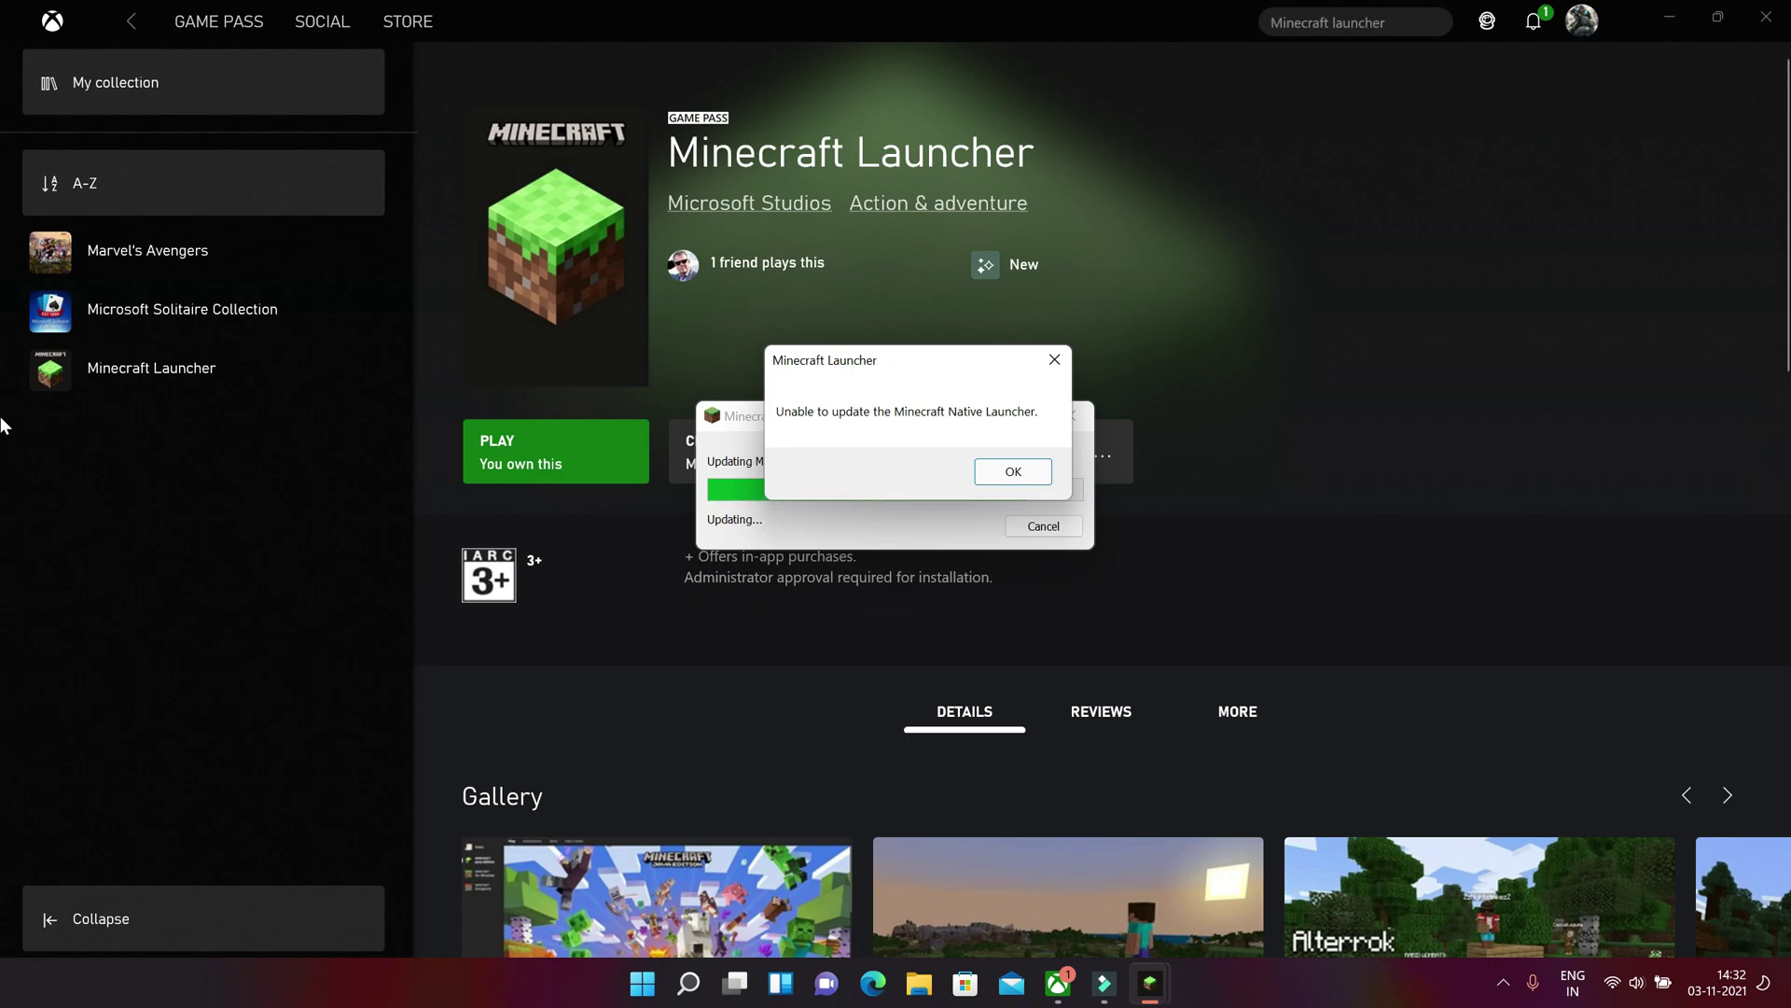
# Step: Dismiss the launcher update error and uninstall Minecraft Launcher from the collection
pyautogui.moveTo(896, 367)
pyautogui.mouseDown()
pyautogui.moveTo(948, 364)
pyautogui.moveTo(859, 392)
pyautogui.moveTo(885, 389)
pyautogui.mouseUp()
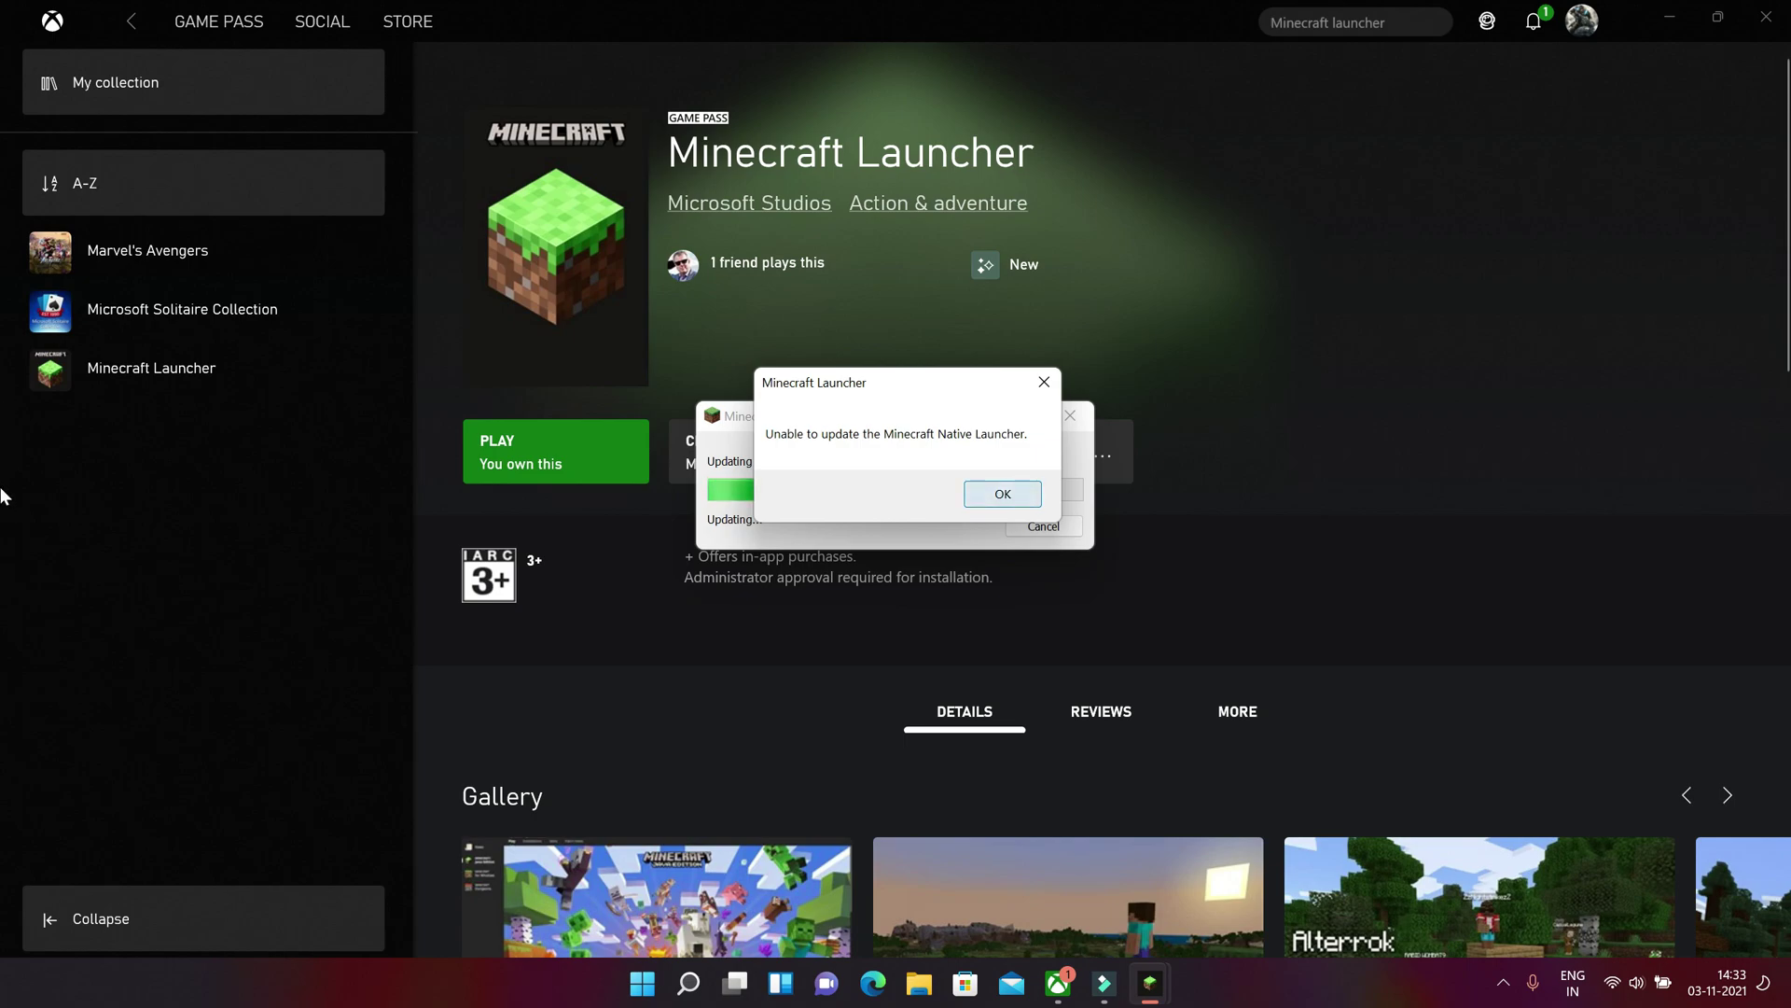
pyautogui.press('Return')
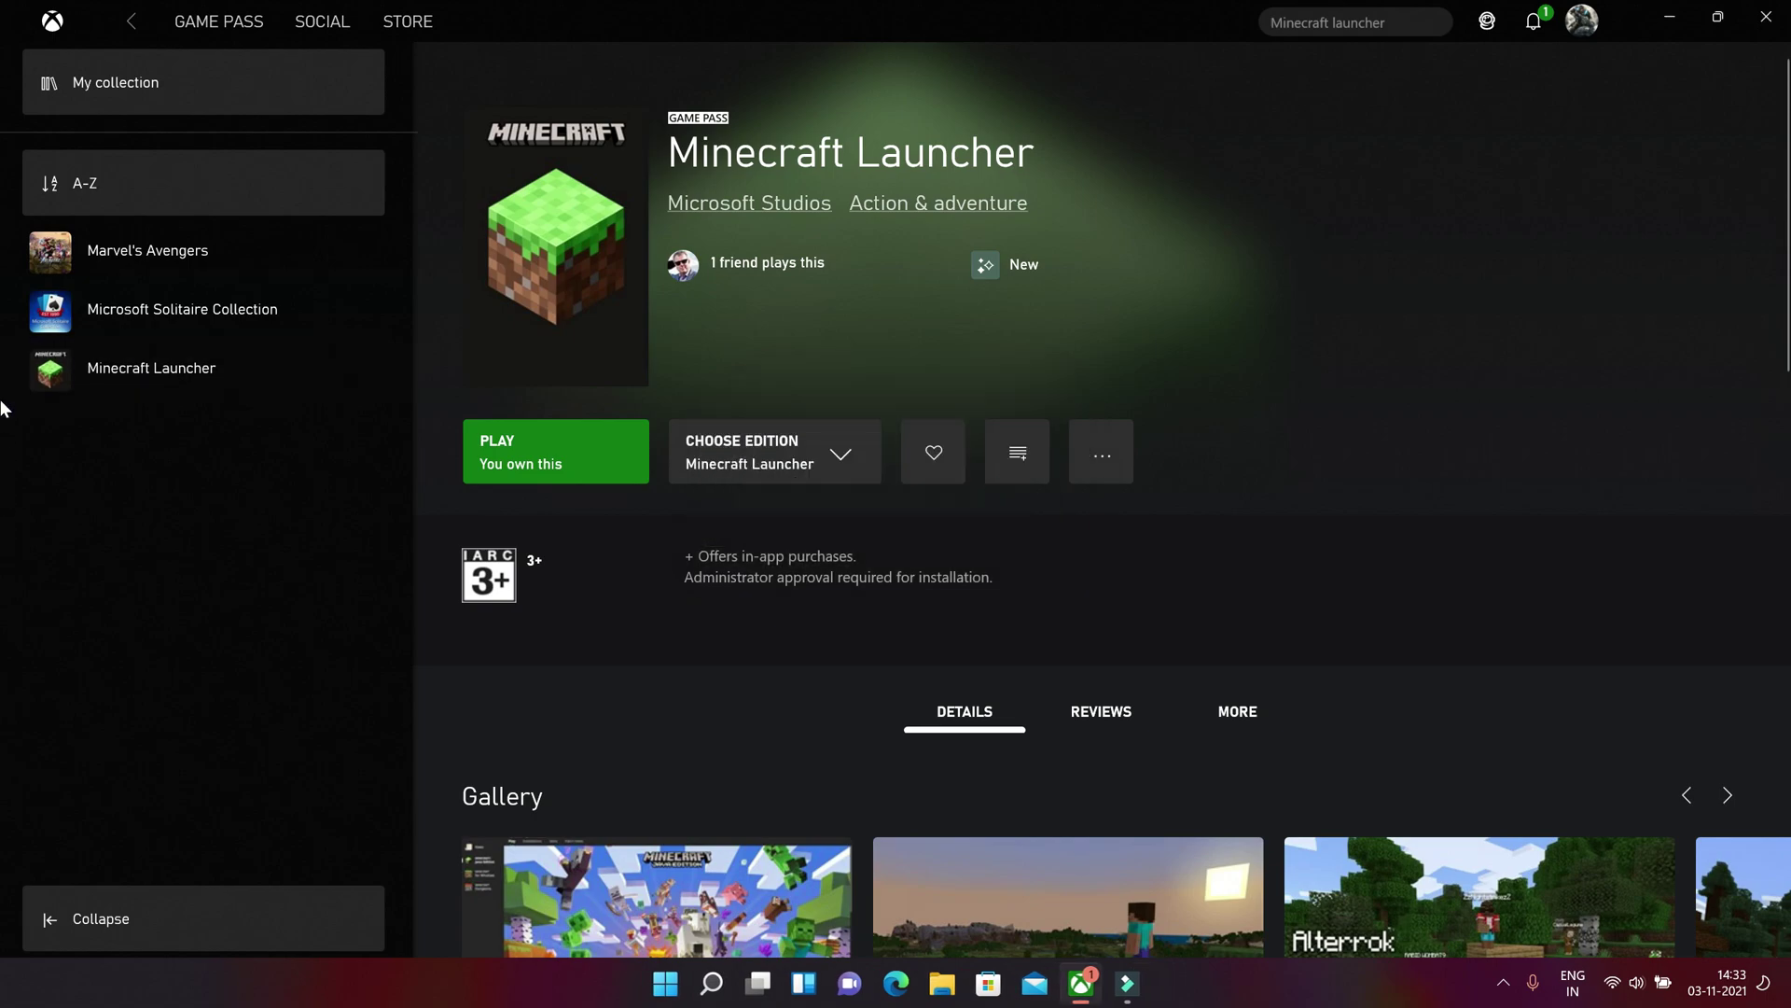
pyautogui.click(374, 370)
pyautogui.press('Return')
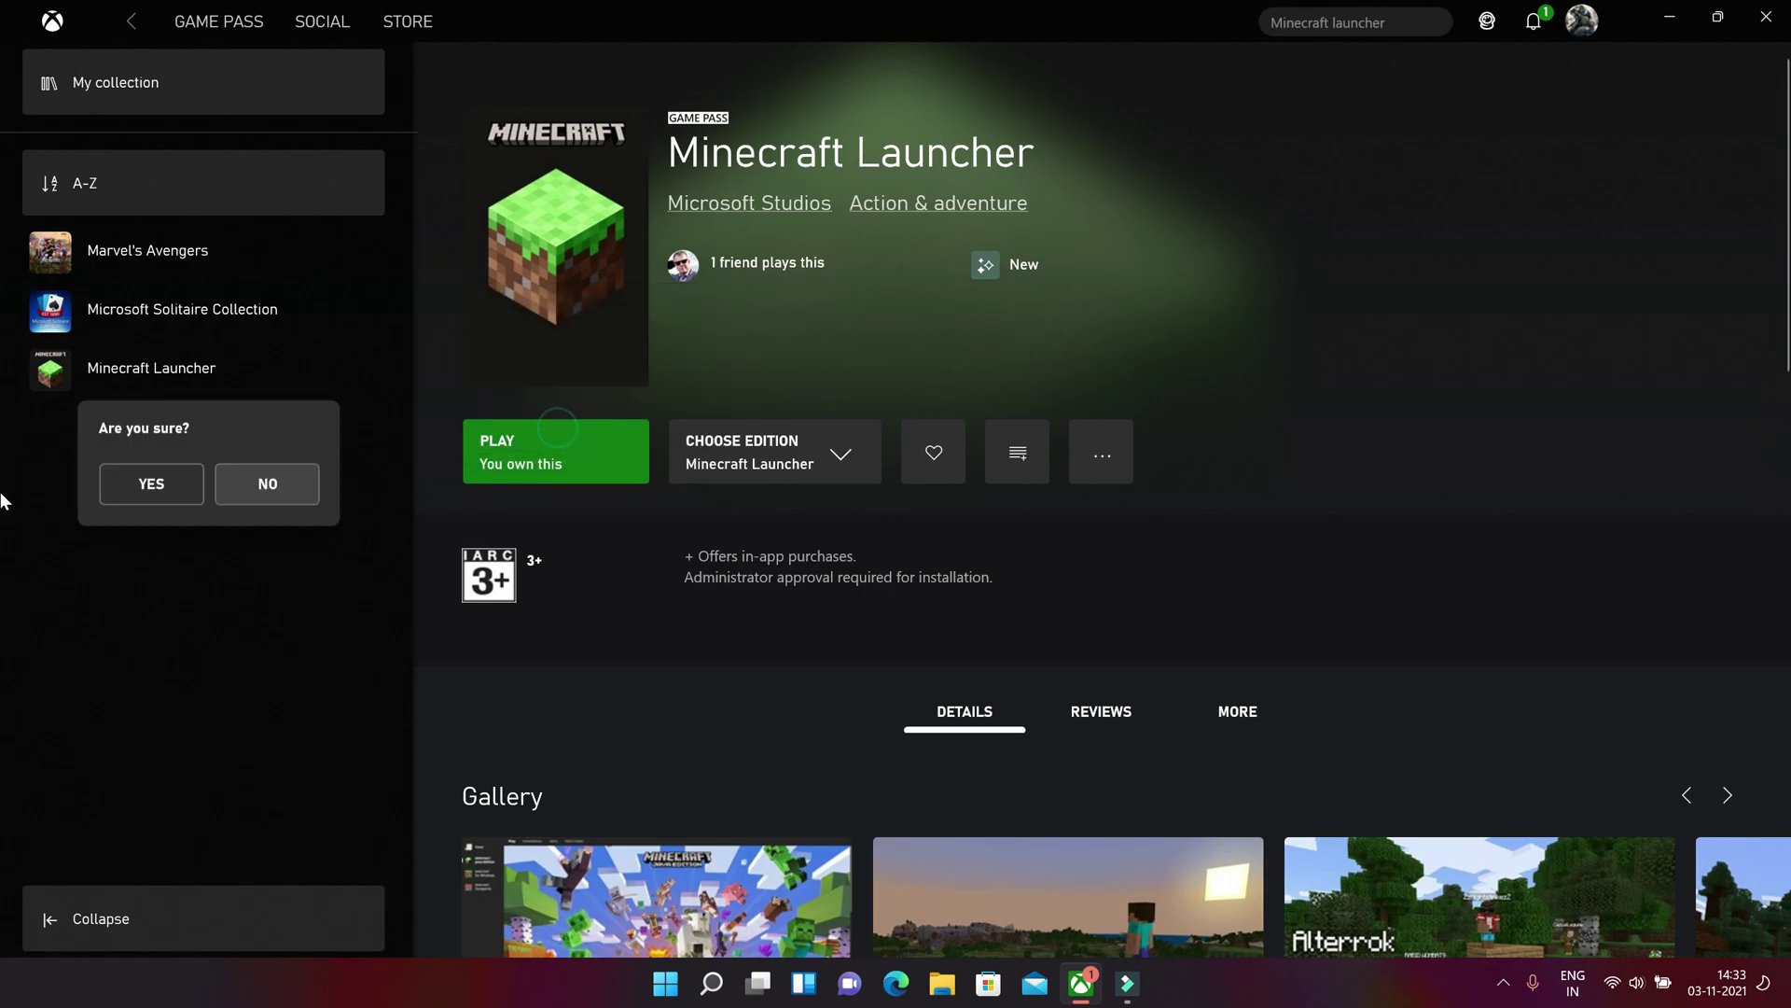
pyautogui.press('Left')
pyautogui.press('Return')
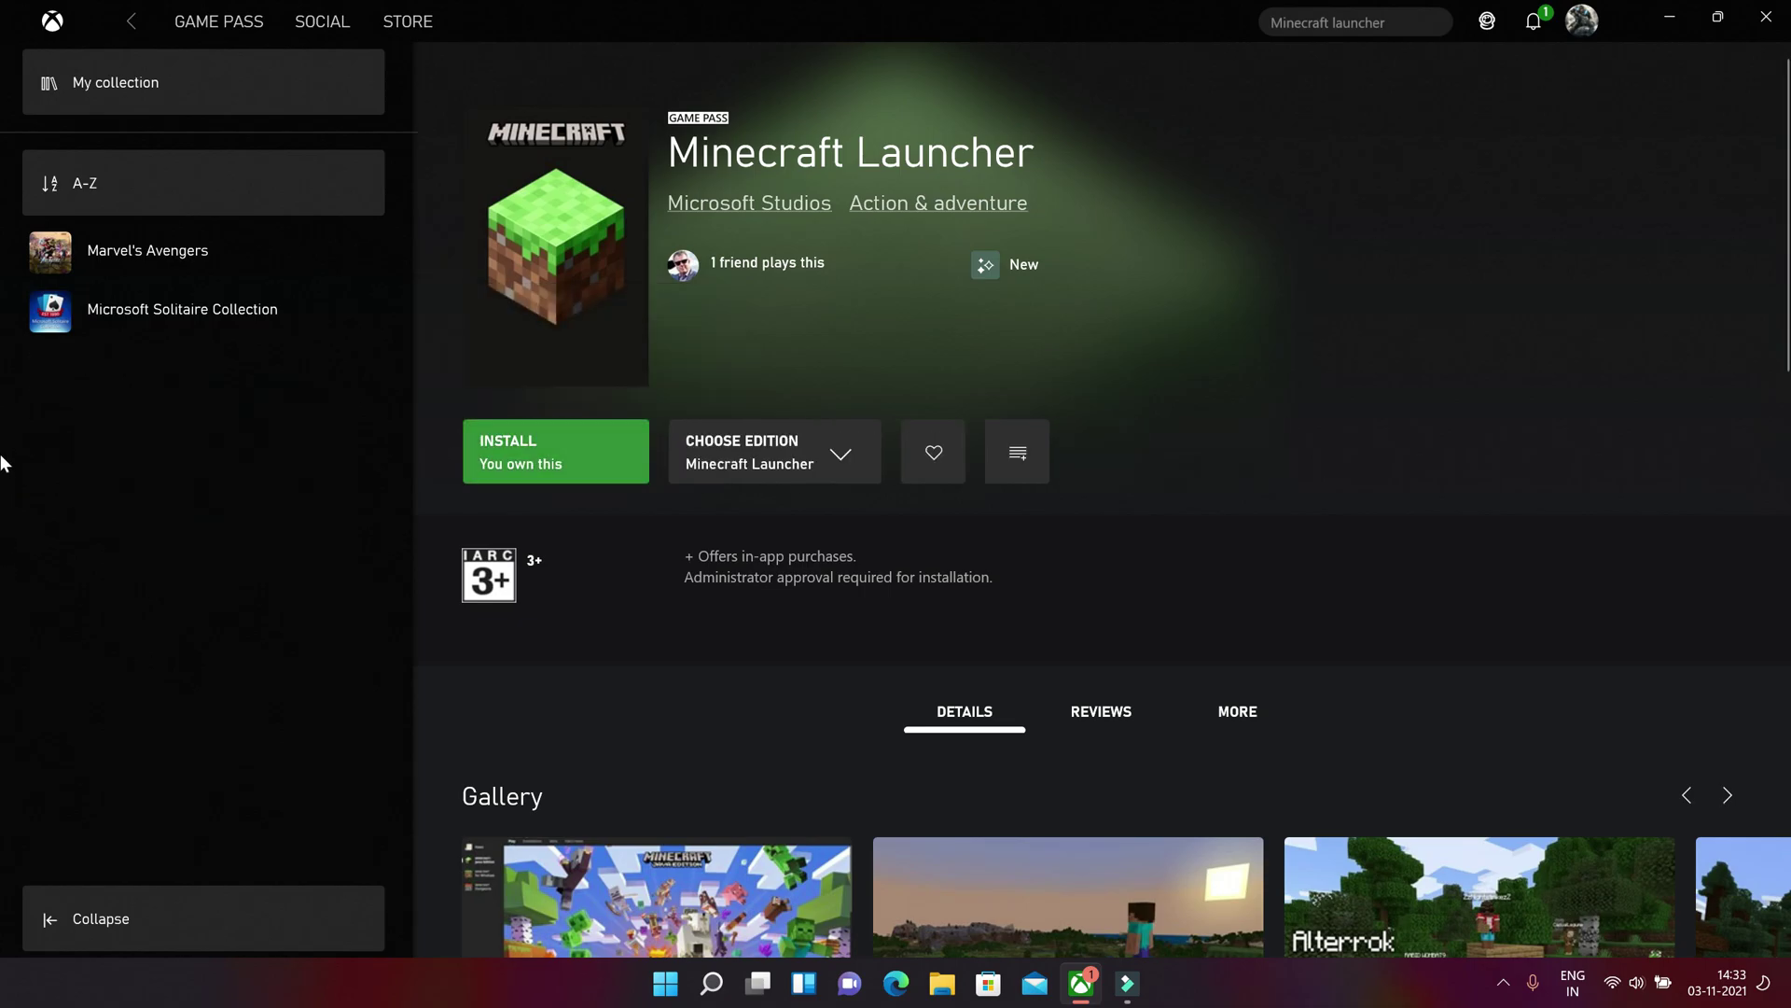
# Step: Install the Minecraft Launcher again, choosing drive C: as the install location
pyautogui.press('Return')
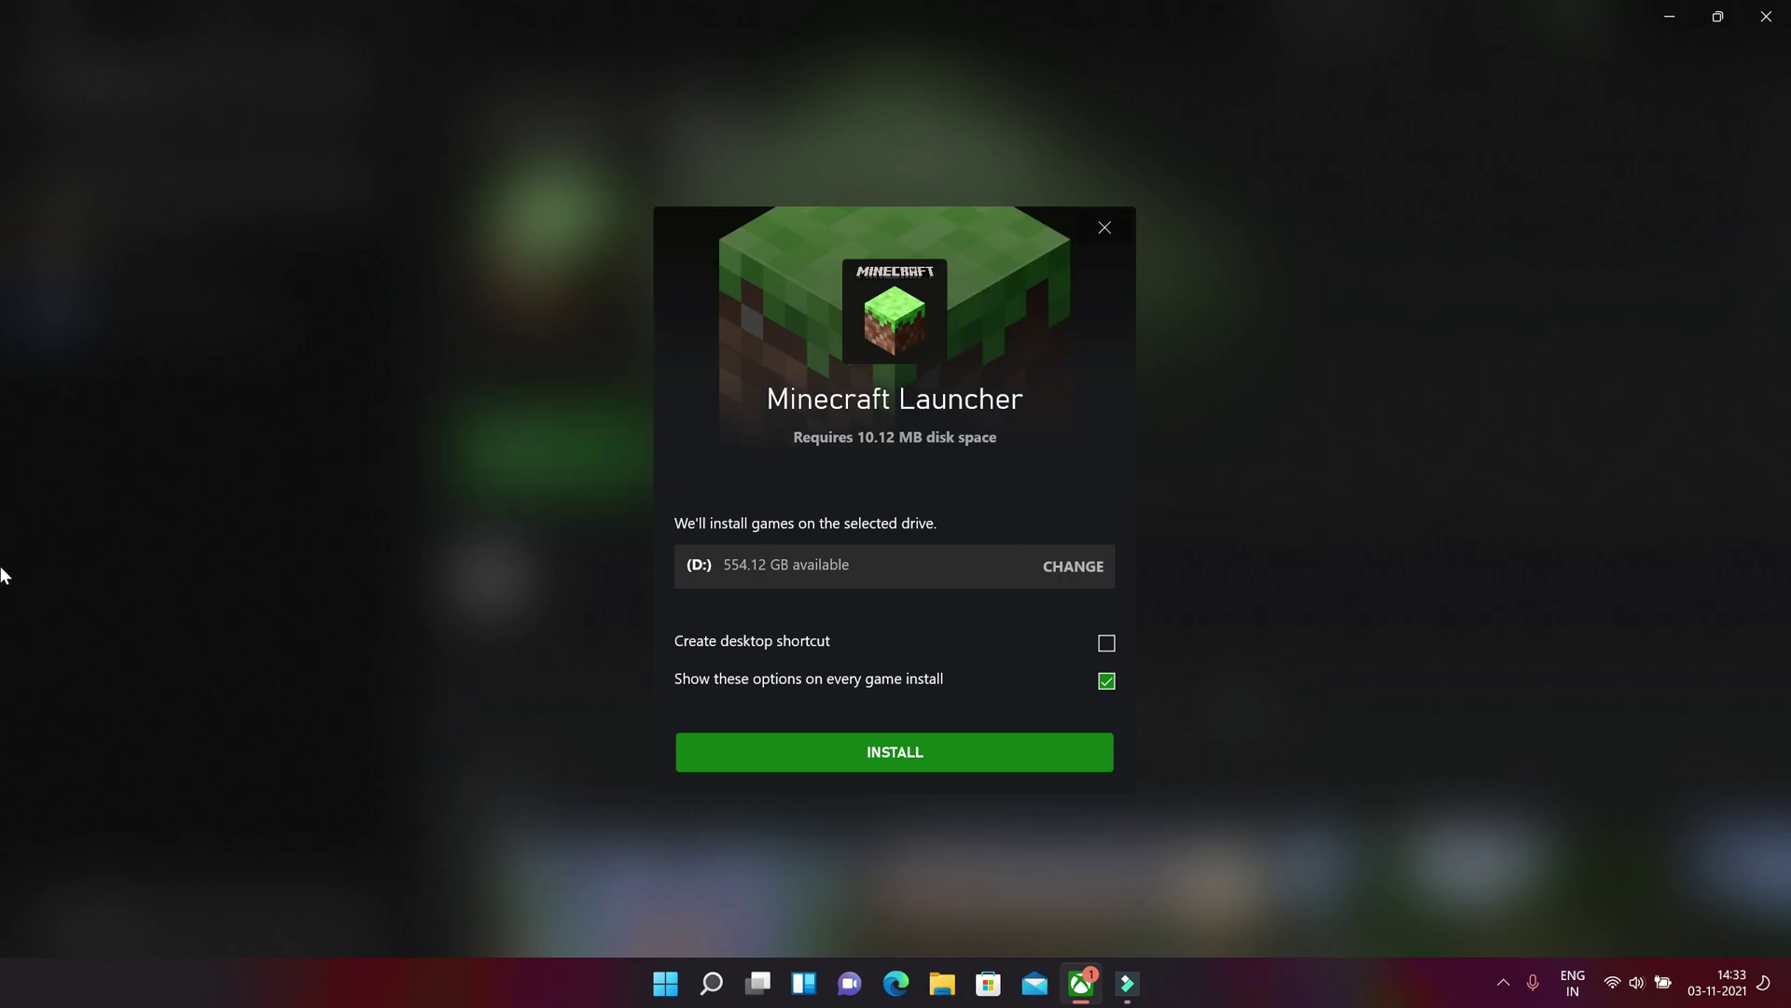
pyautogui.click(1073, 565)
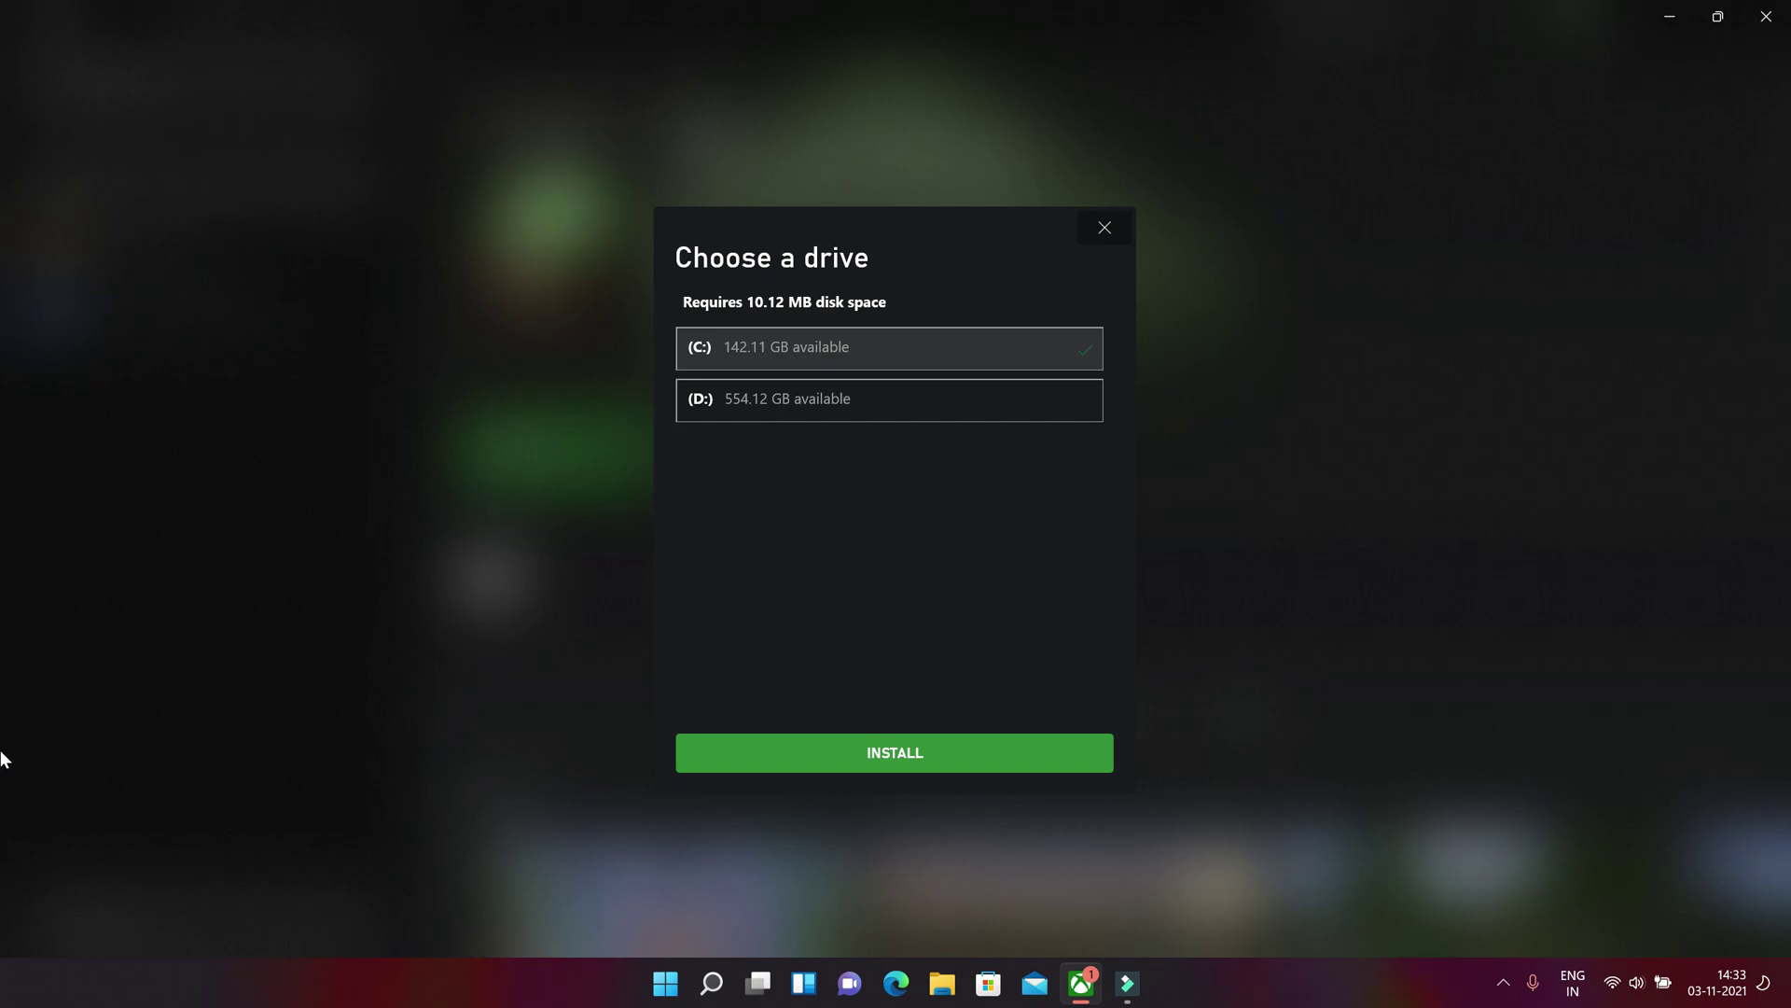
pyautogui.press('Return')
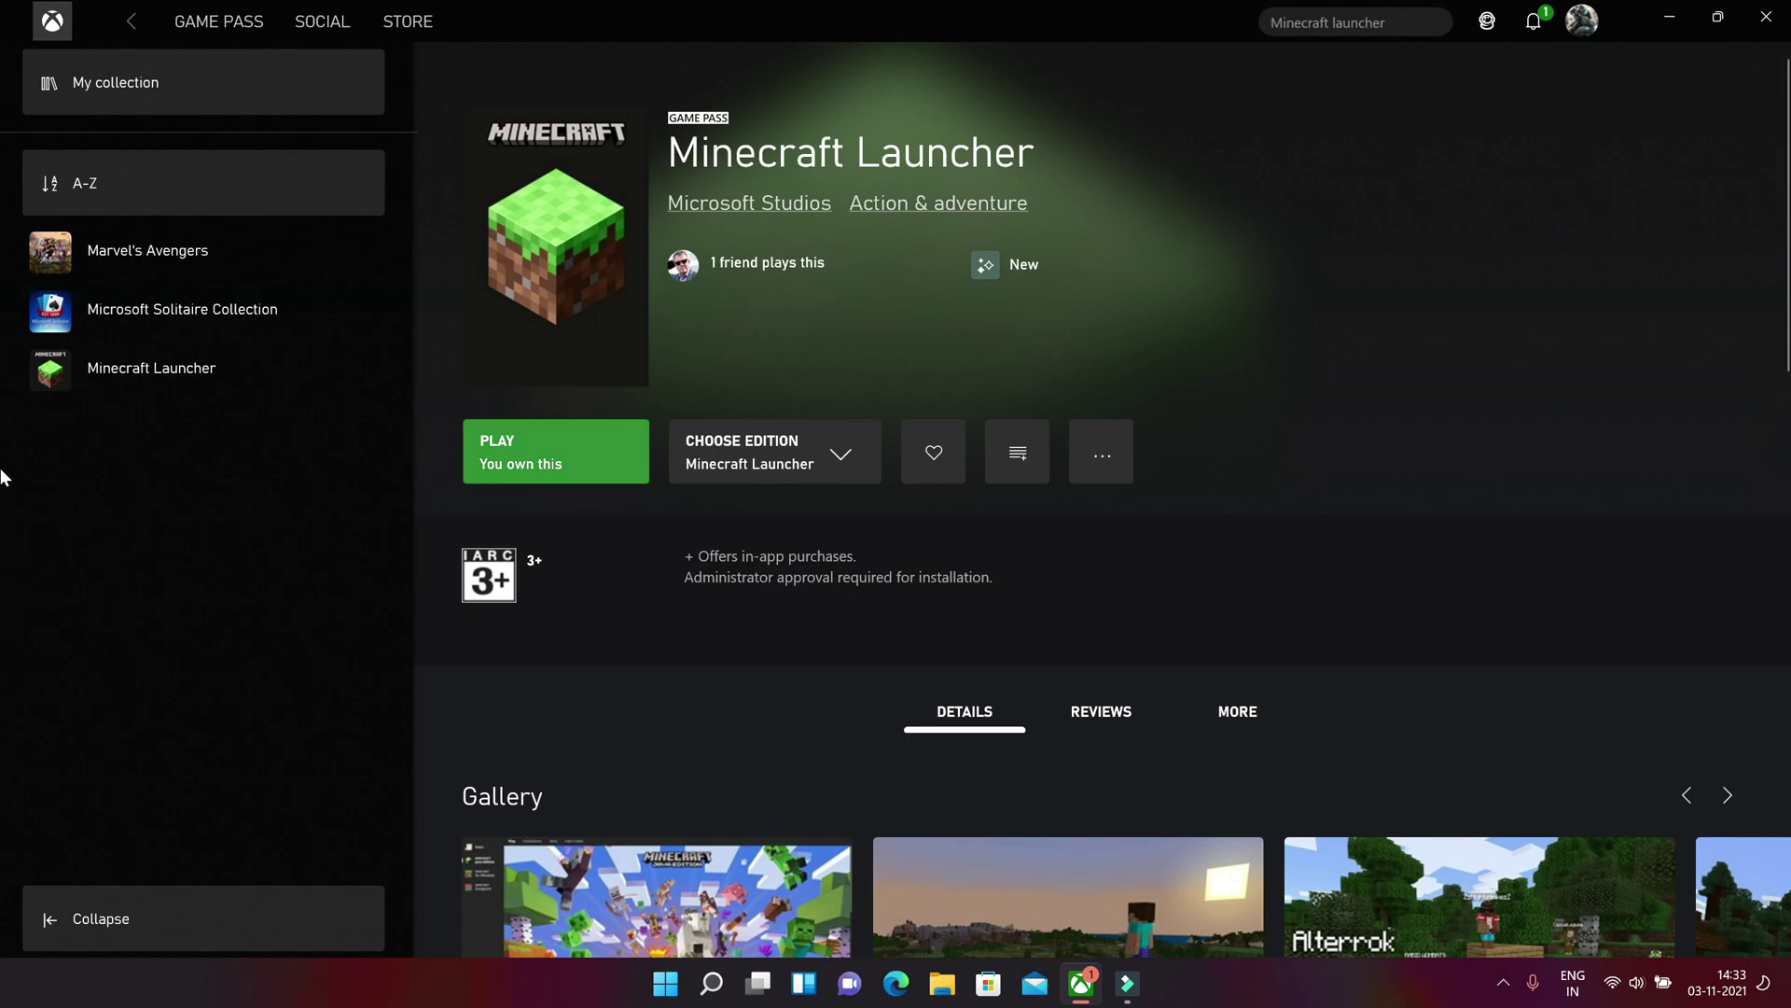
# Step: Start the Minecraft Launcher and sign in with the Microsoft account
pyautogui.click(574, 453)
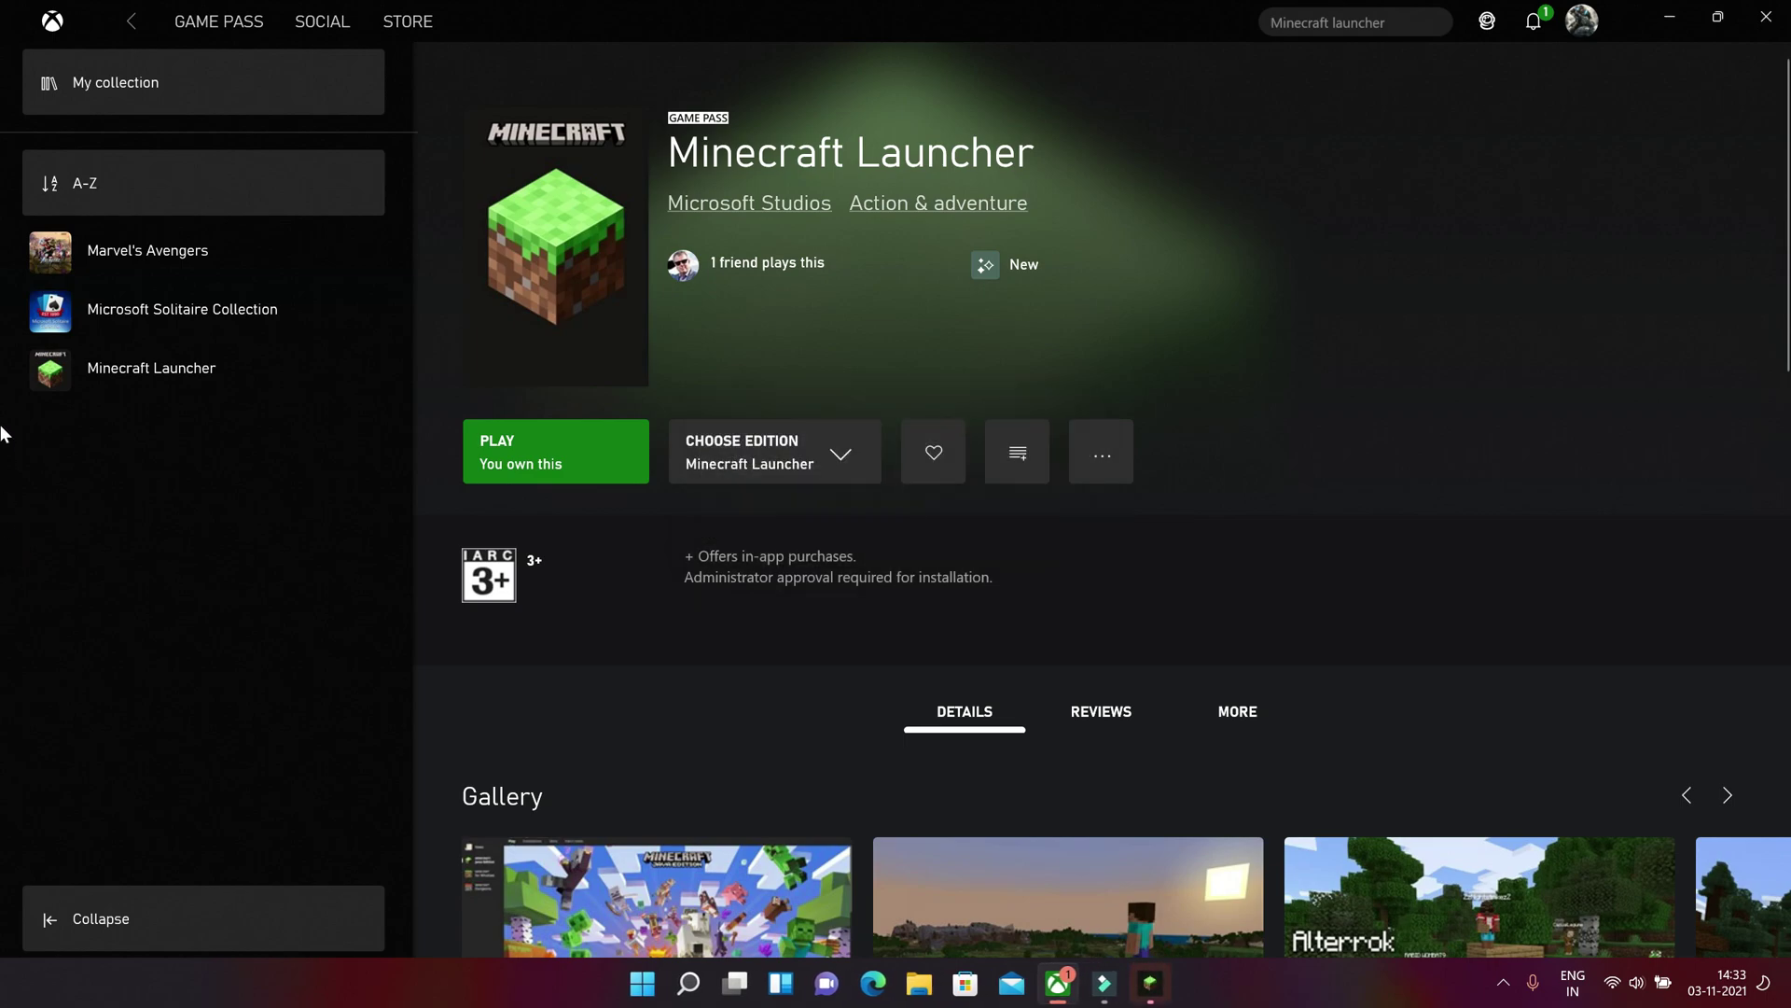
pyautogui.moveTo(4, 368)
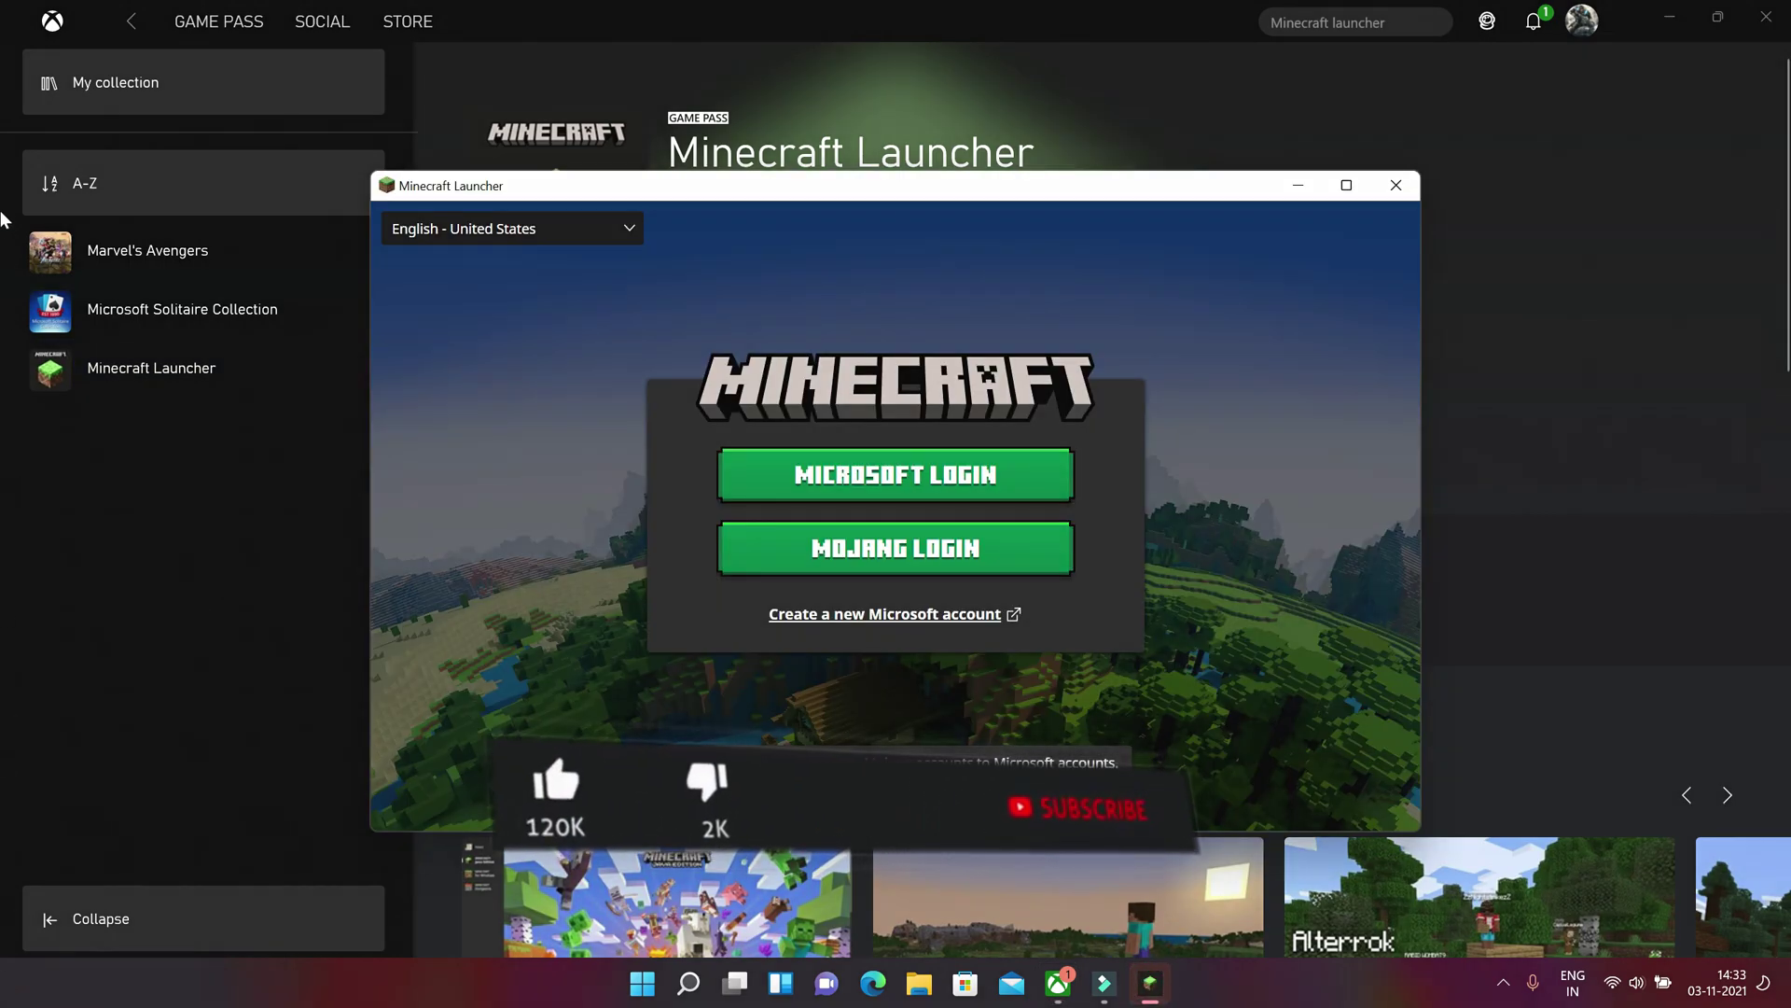
pyautogui.moveTo(957, 180); pyautogui.dragTo(948, 127)
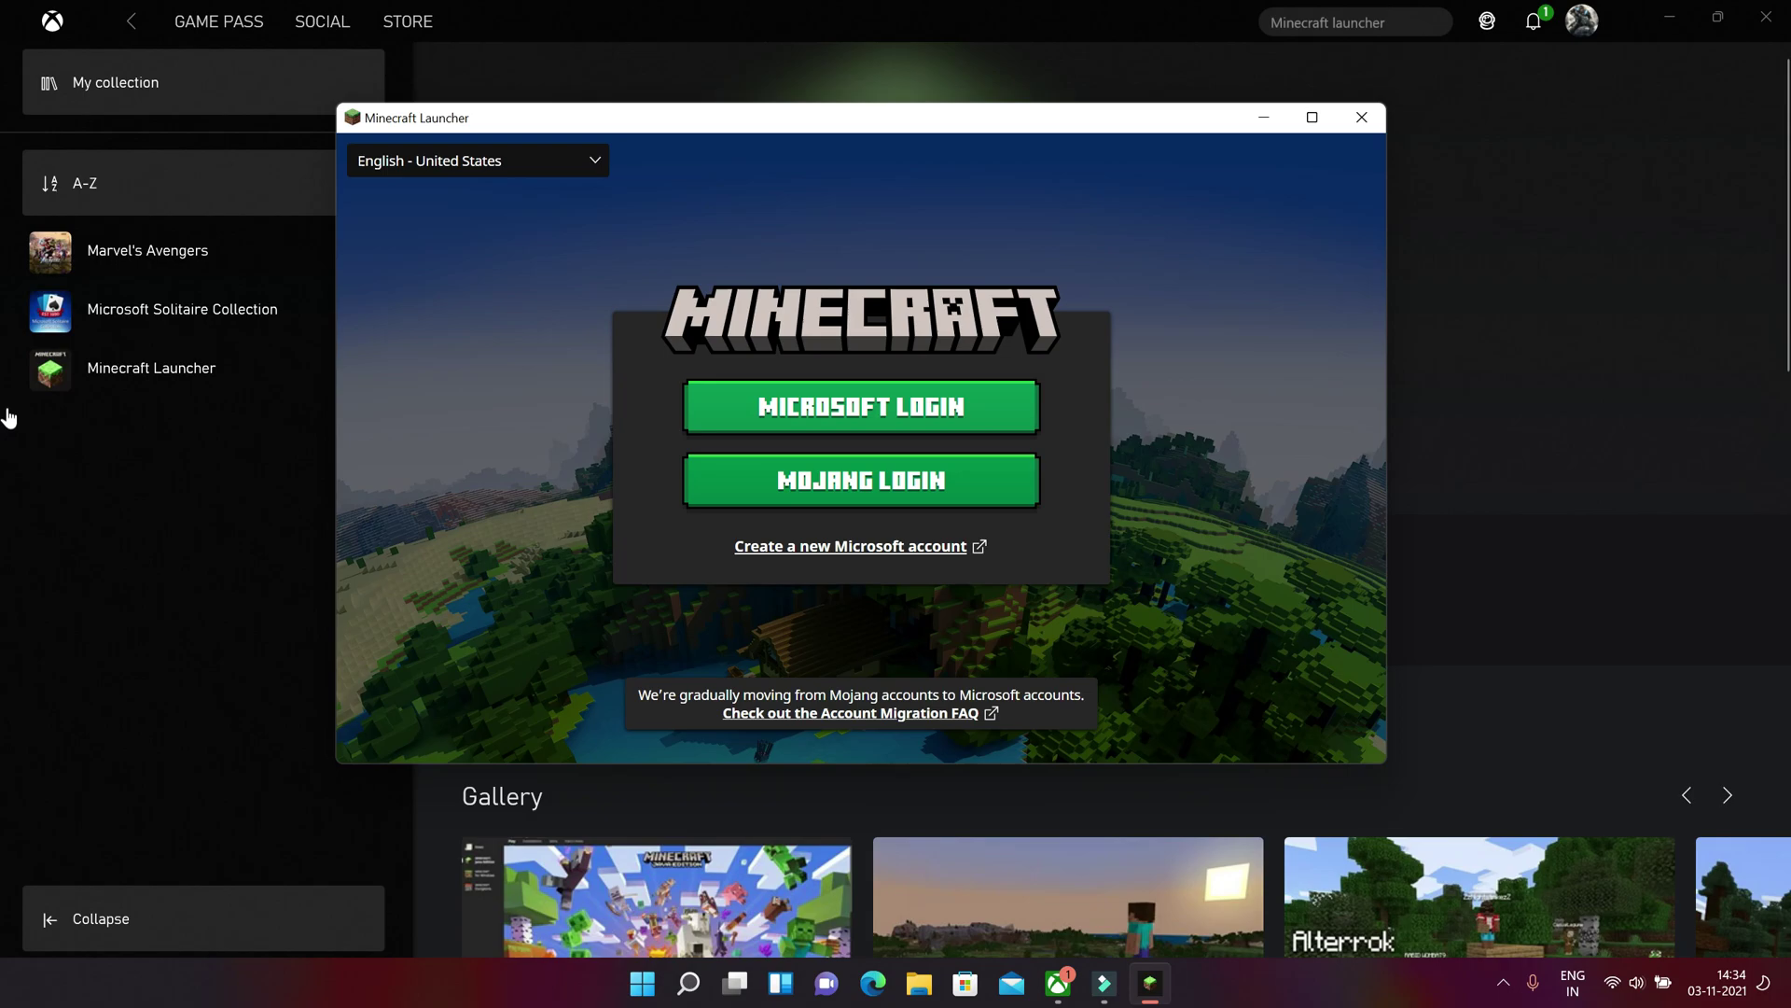
pyautogui.click(861, 409)
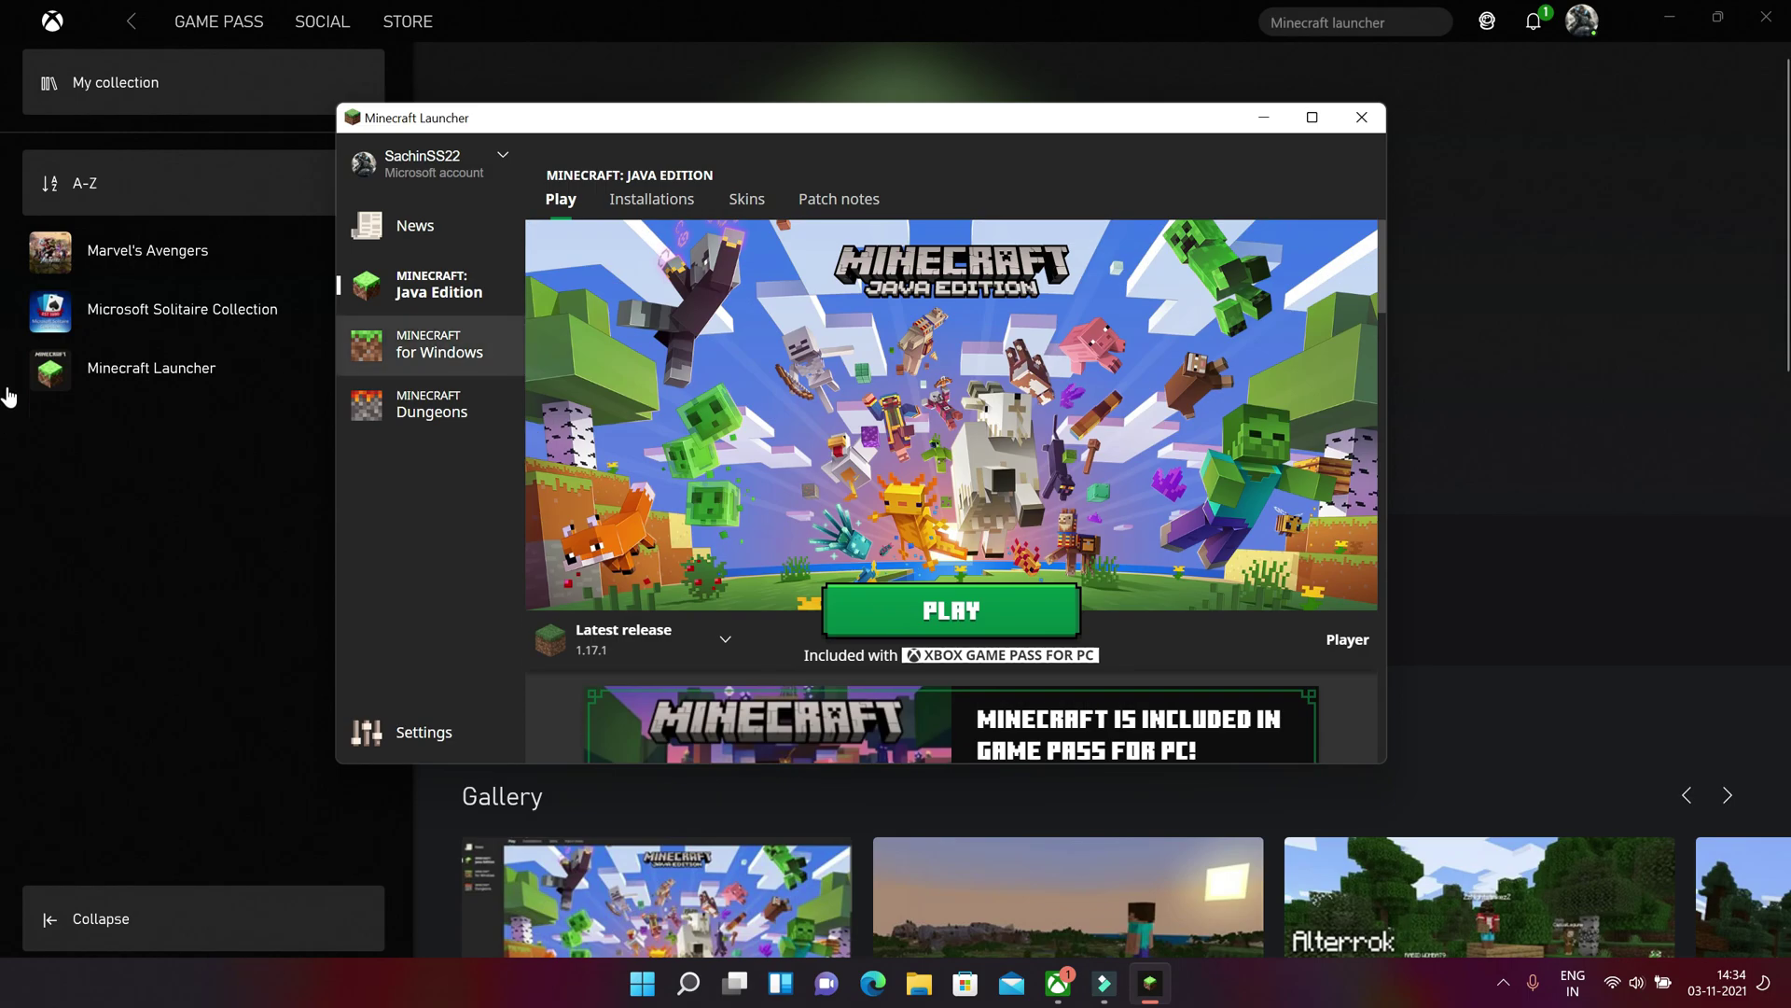
# Step: Install the Minecraft for Windows edition on drive C: from the launcher
pyautogui.click(431, 349)
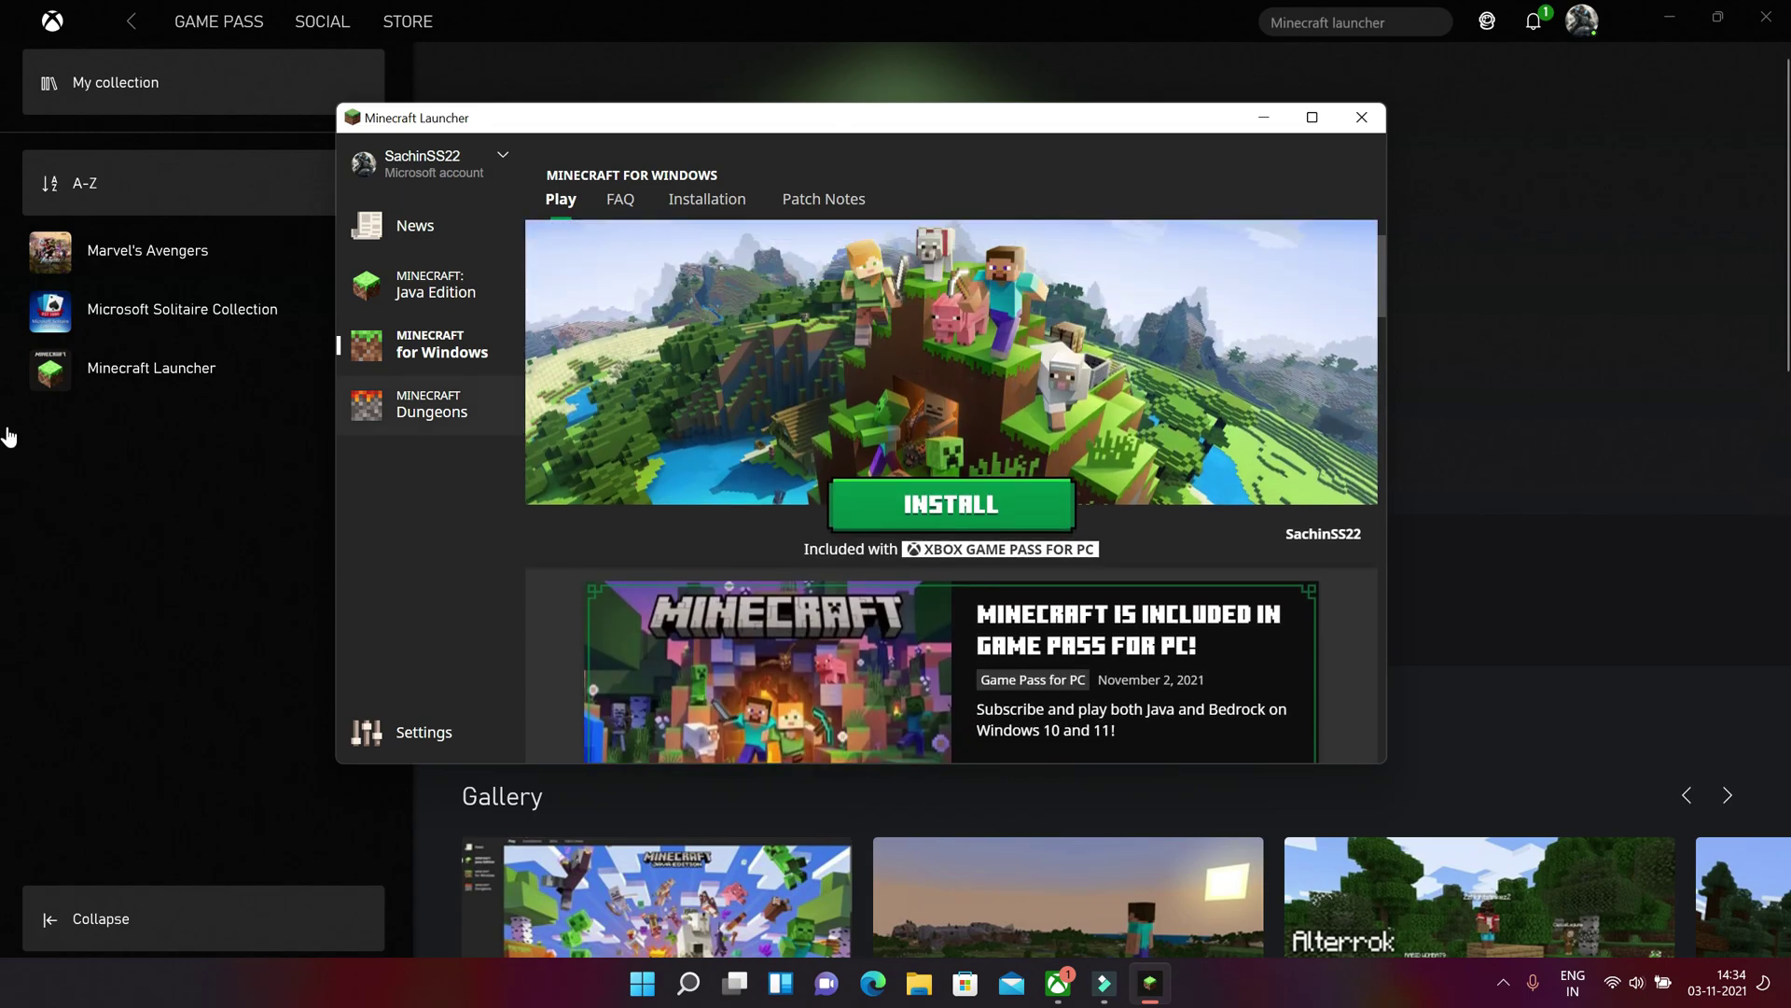
pyautogui.click(436, 285)
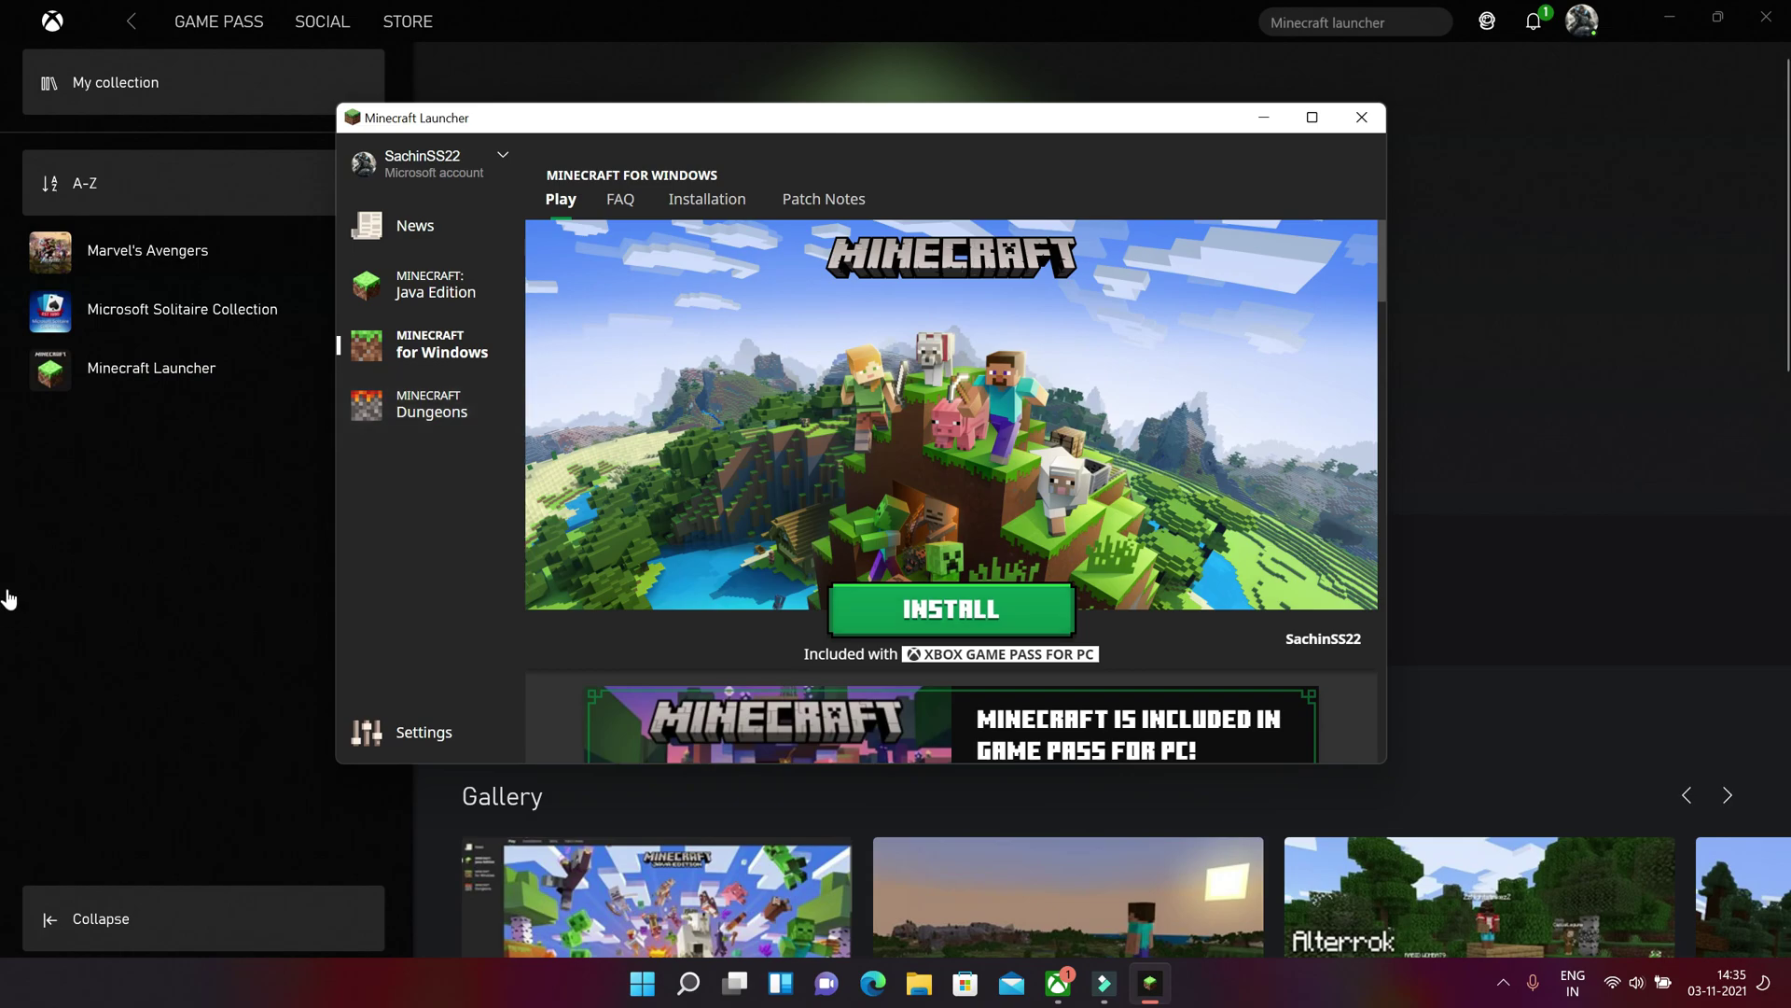
pyautogui.click(995, 612)
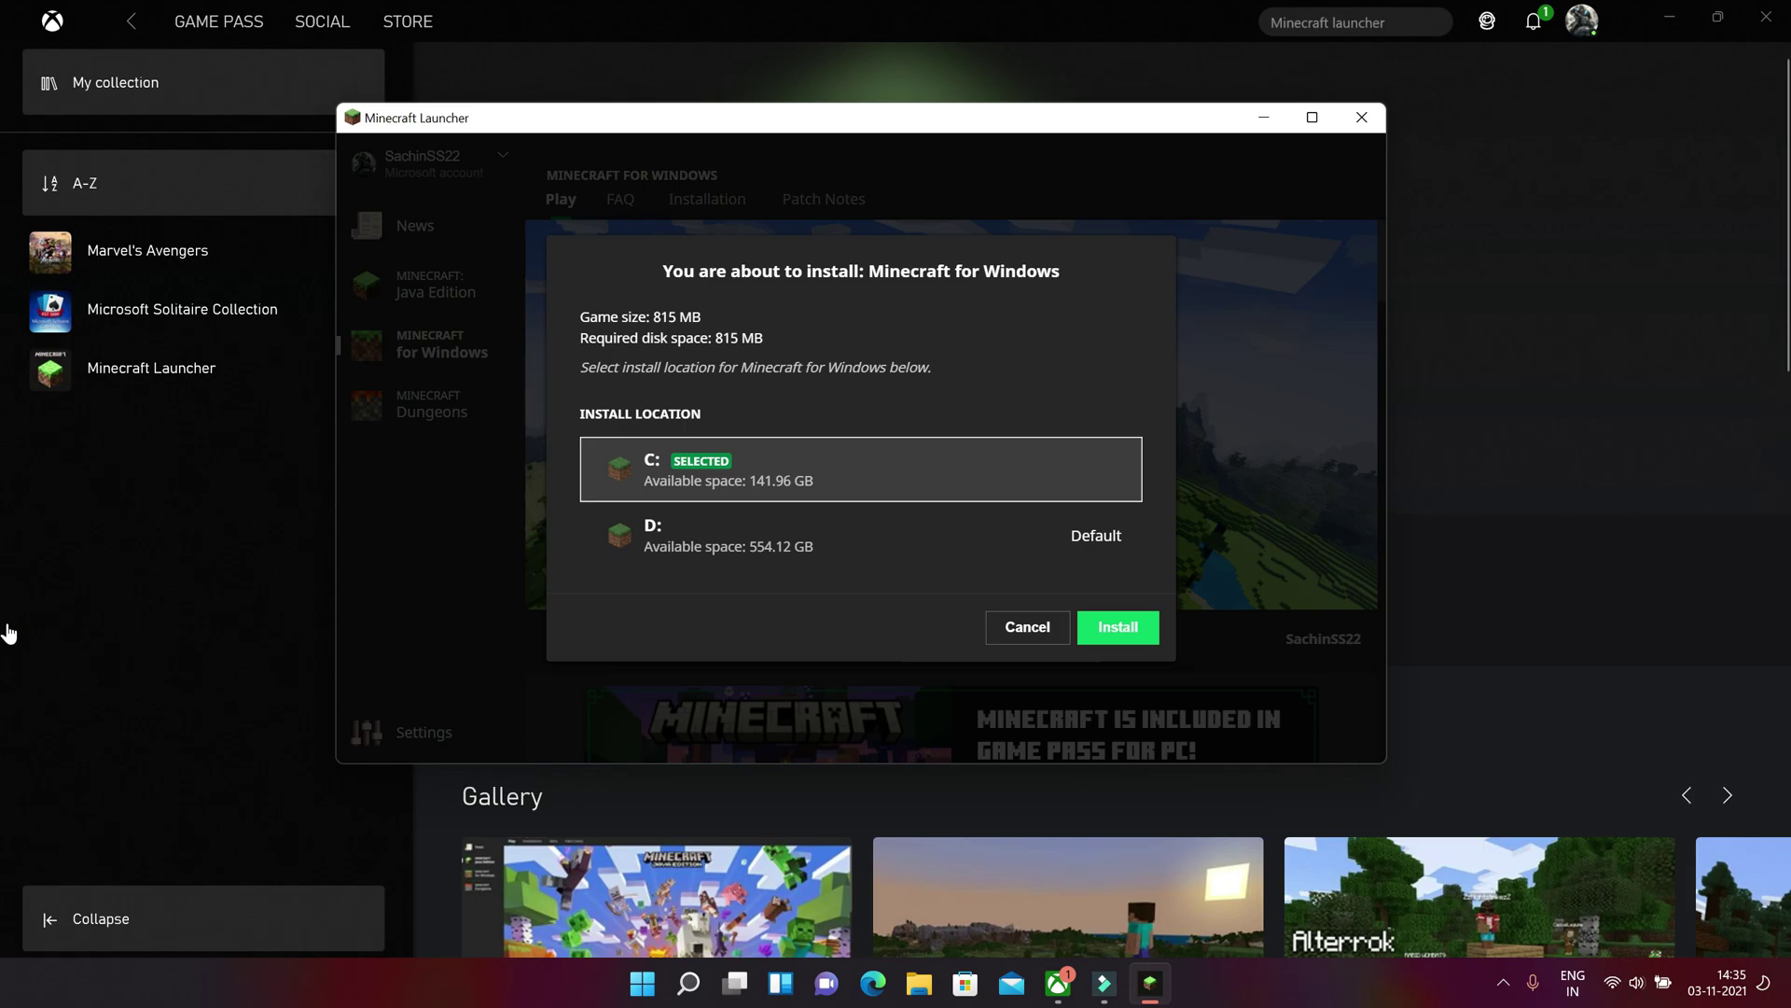
pyautogui.press('Return')
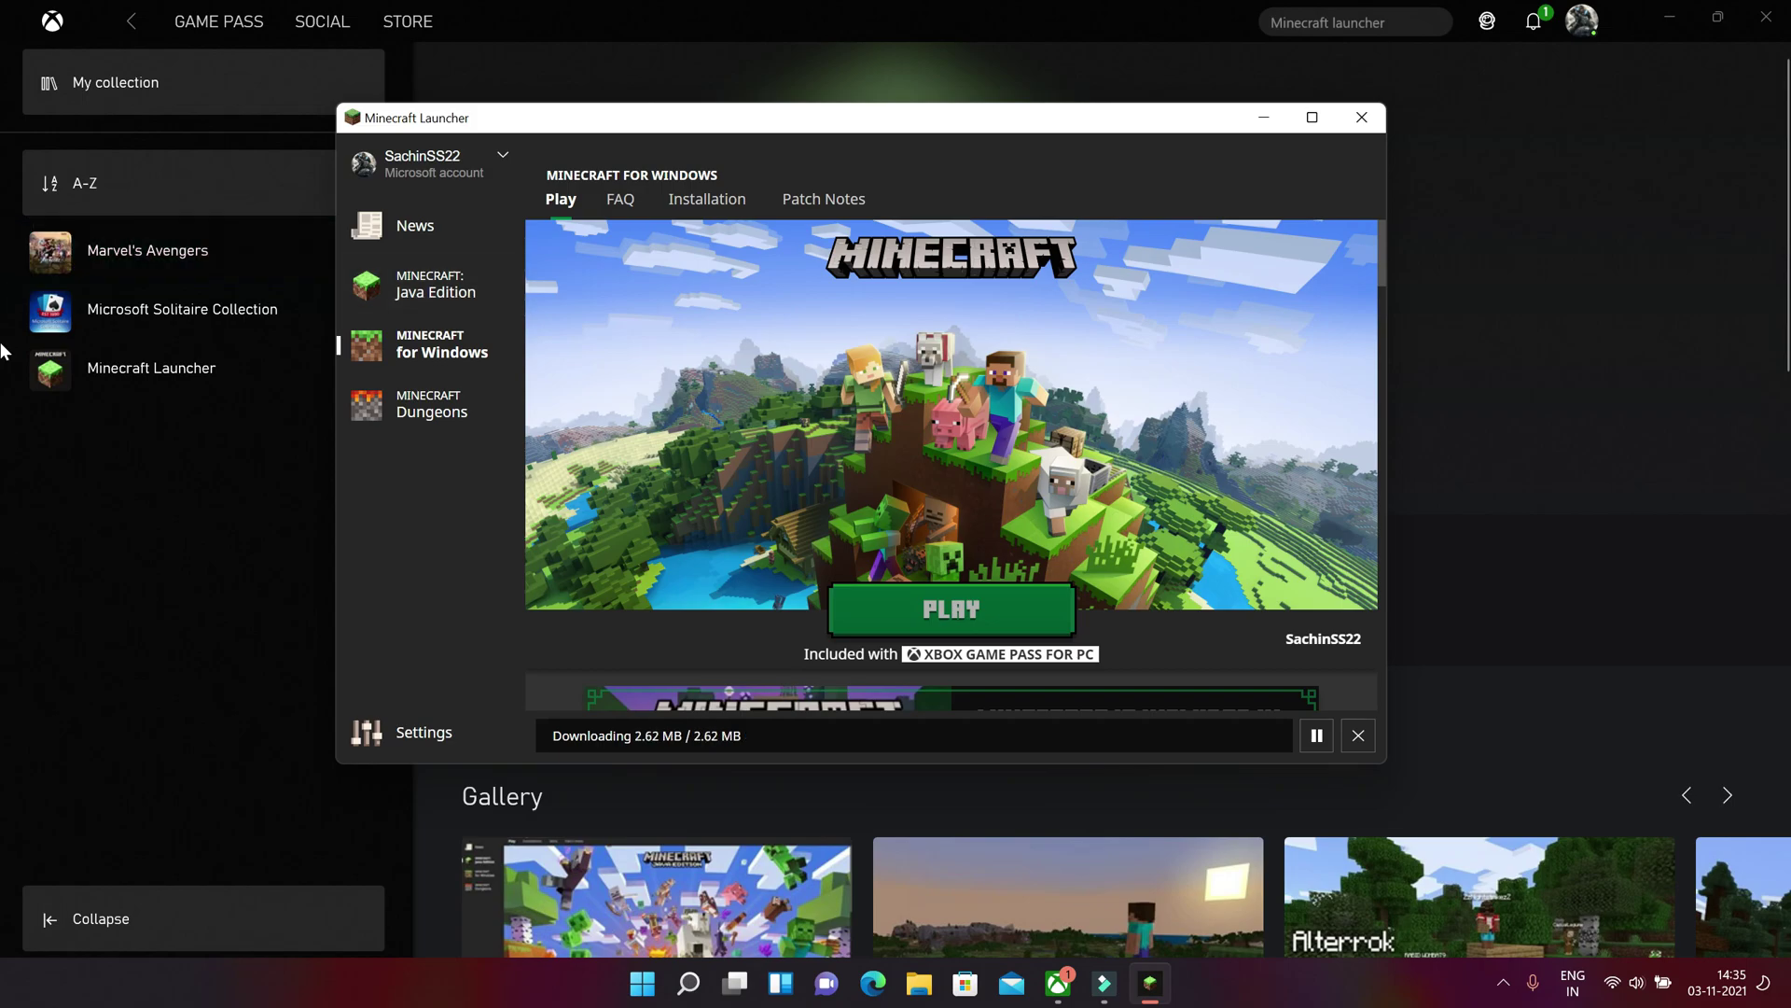
pyautogui.scroll(-2, 1, 571)
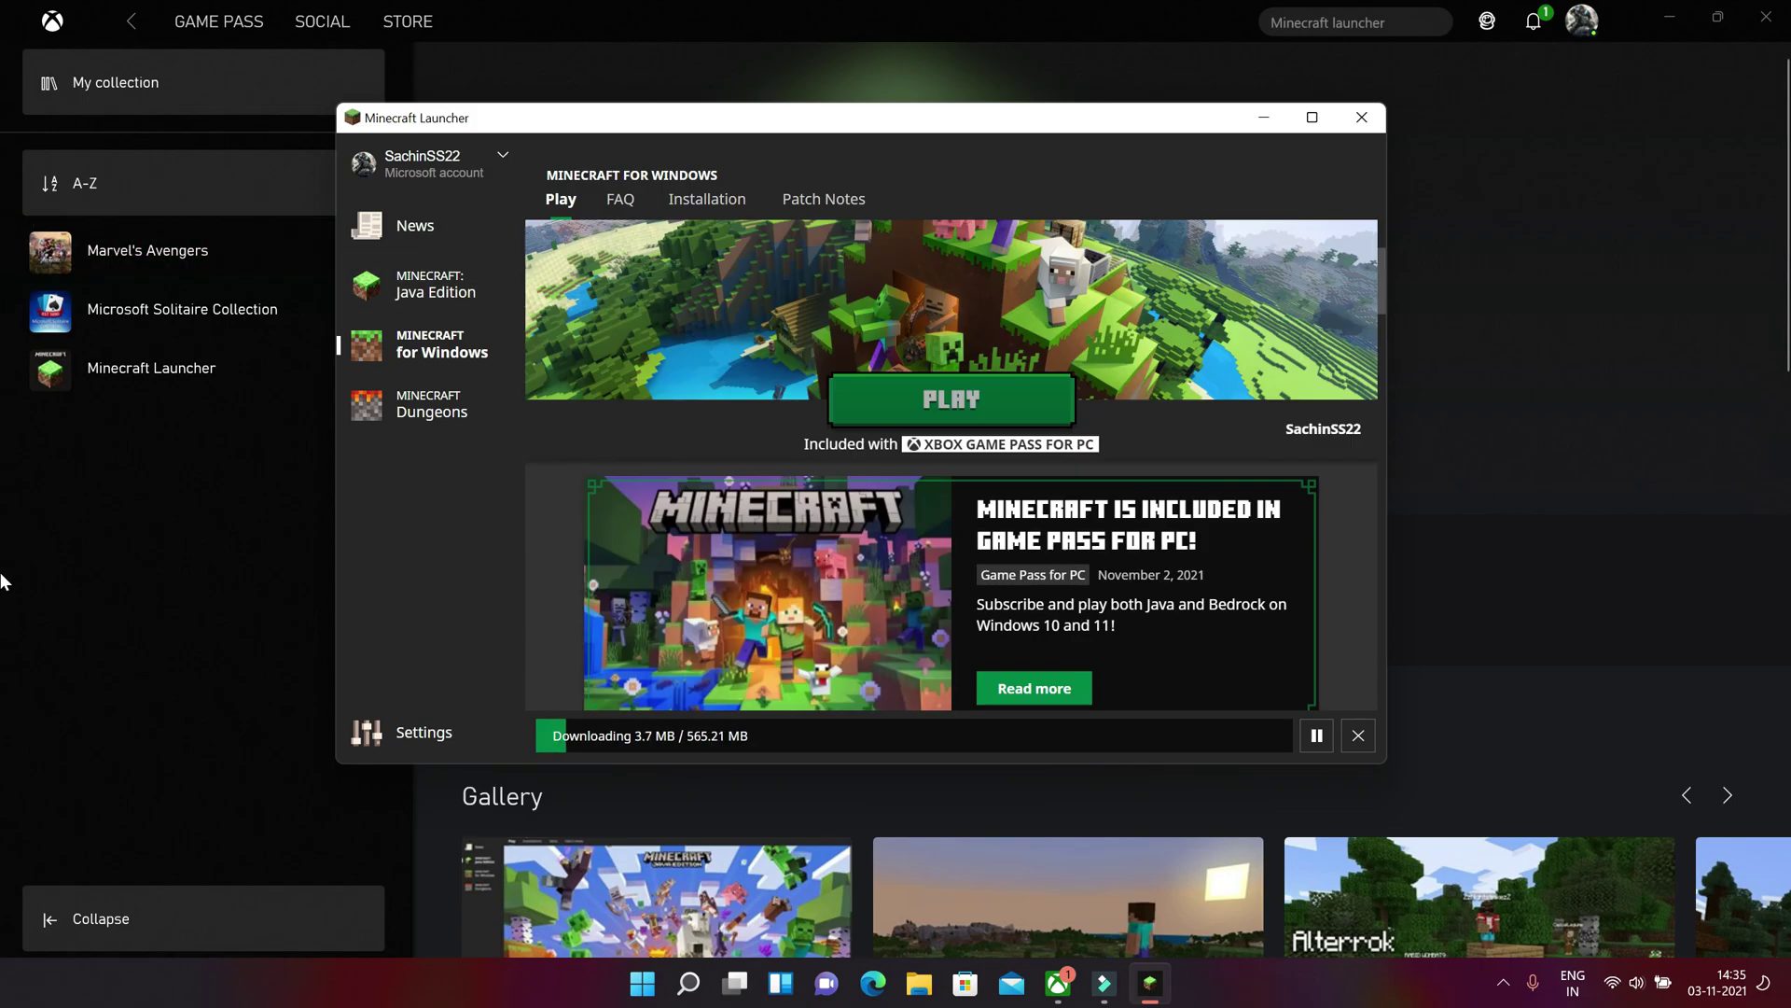
pyautogui.scroll(2, 1, 571)
pyautogui.scroll(-1, 1, 457)
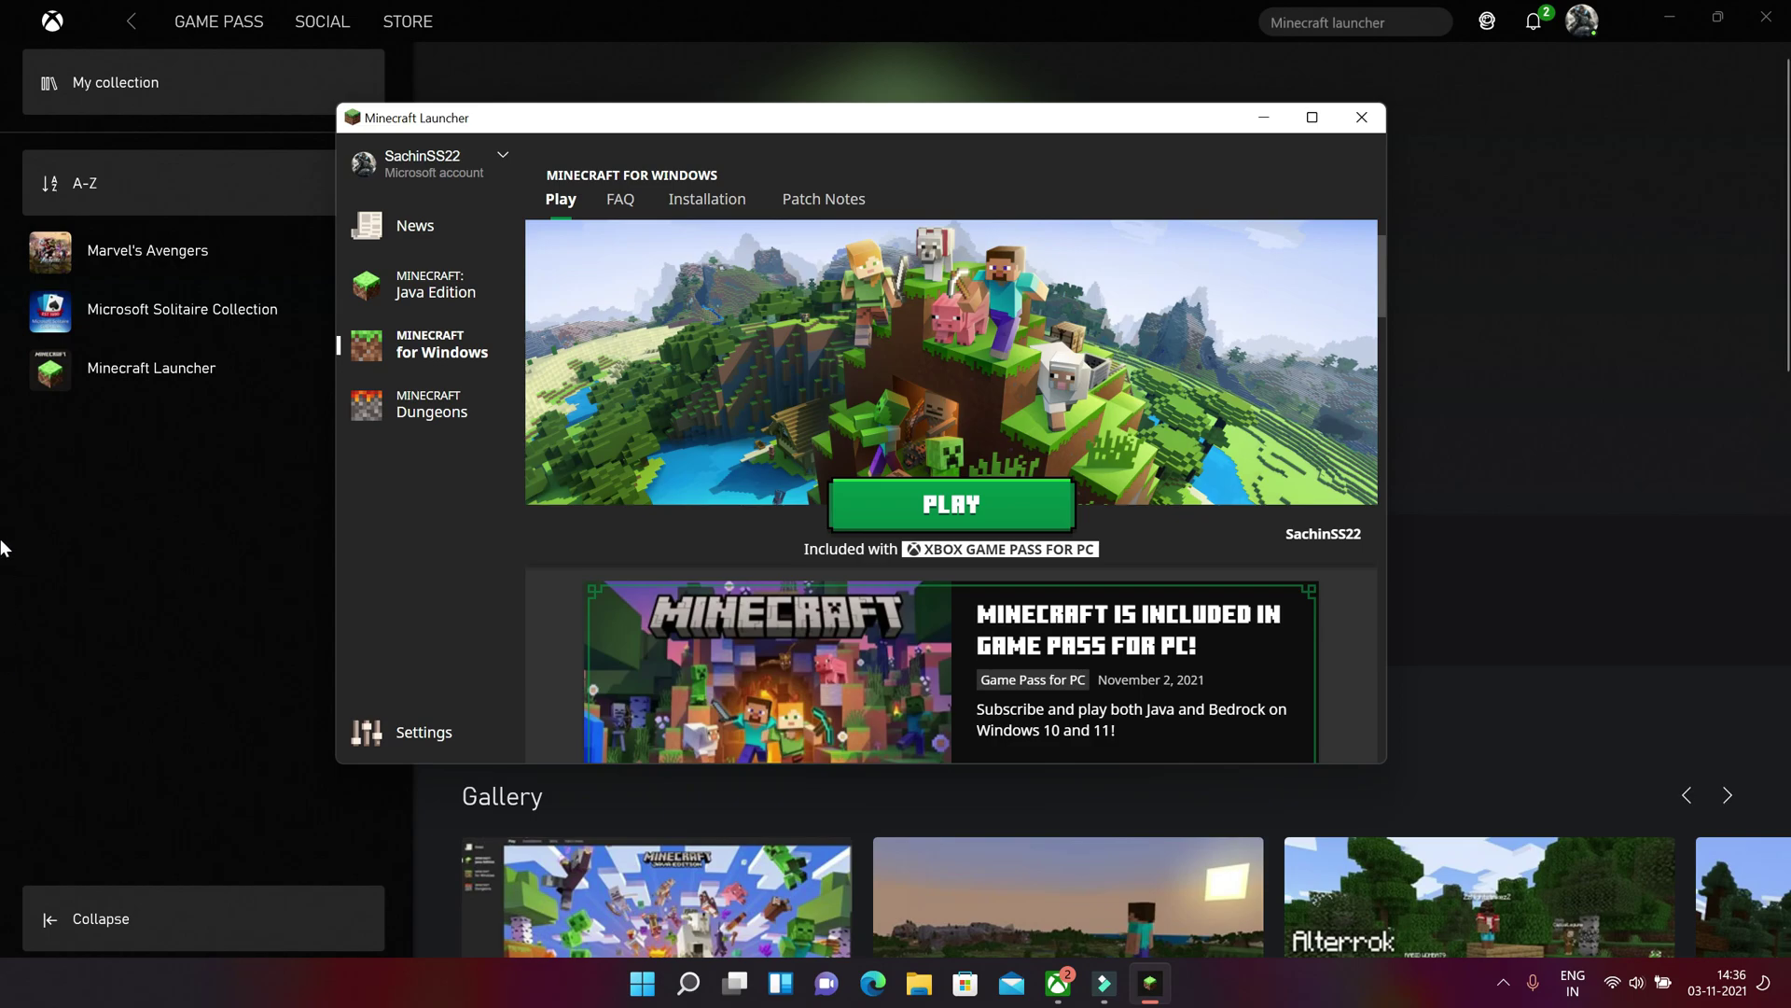
# Step: Run Minecraft for Windows, sign in with the Microsoft account, and continue past the launcher announcement to the main menu
pyautogui.click(952, 505)
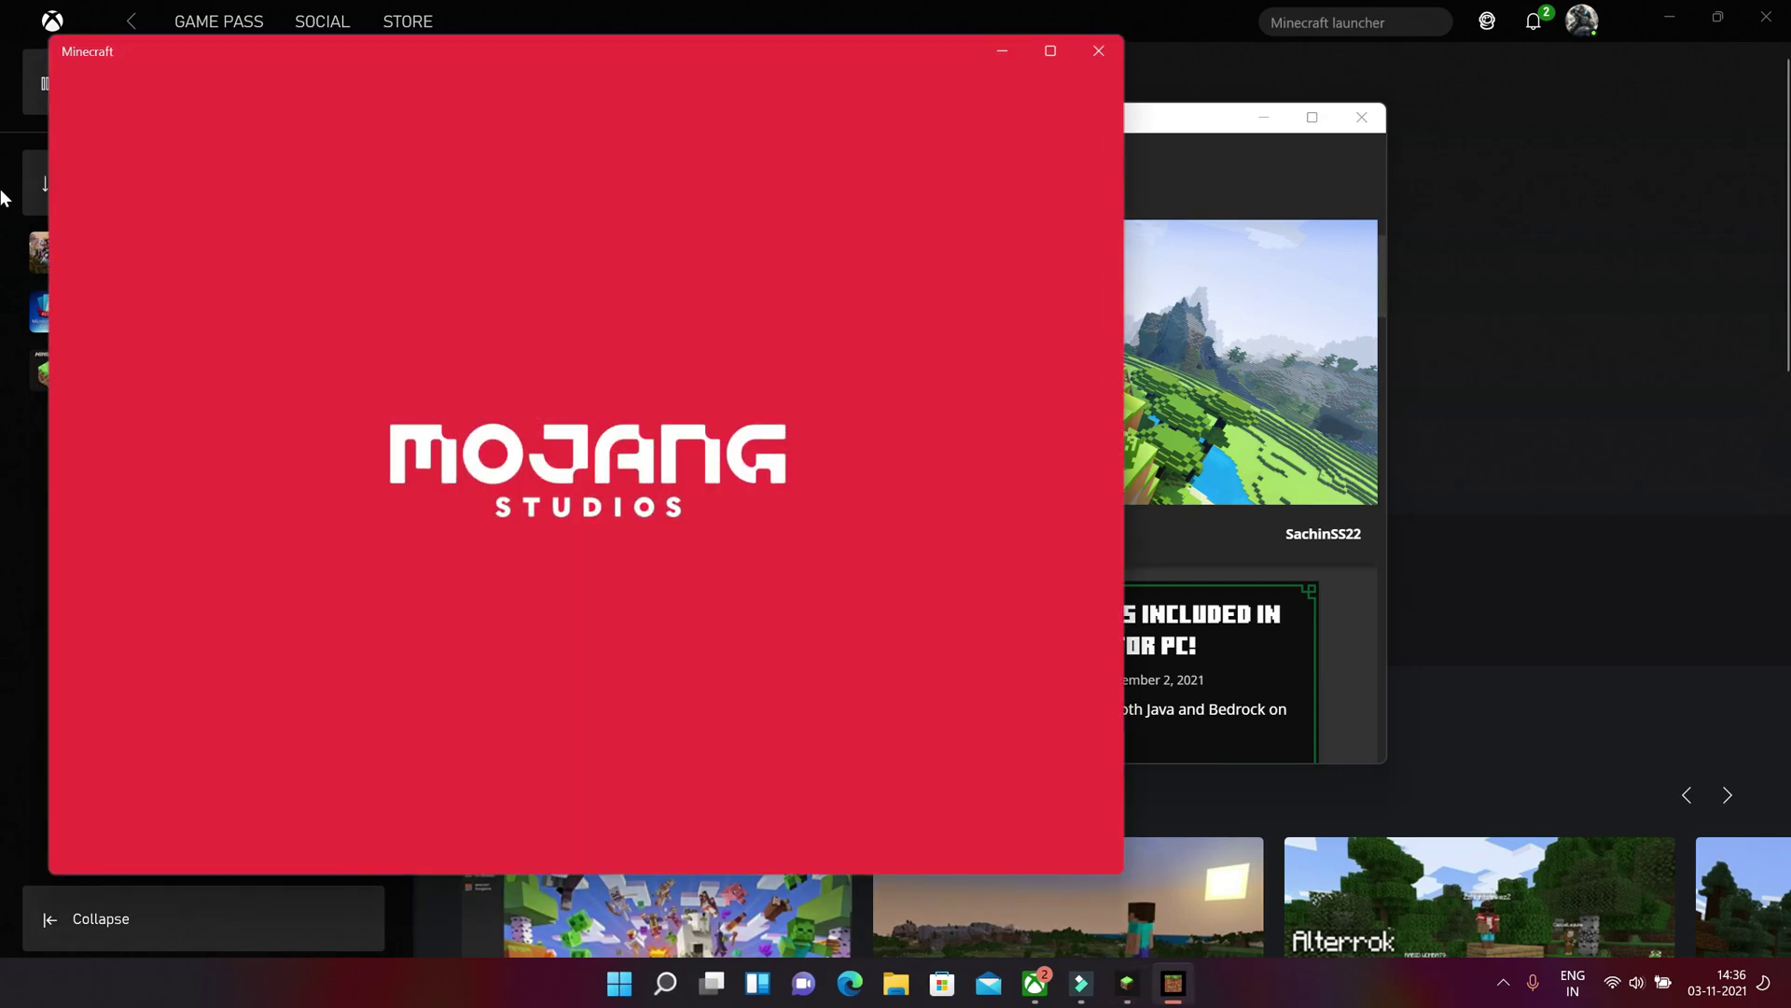
pyautogui.moveTo(440, 54); pyautogui.dragTo(714, 68)
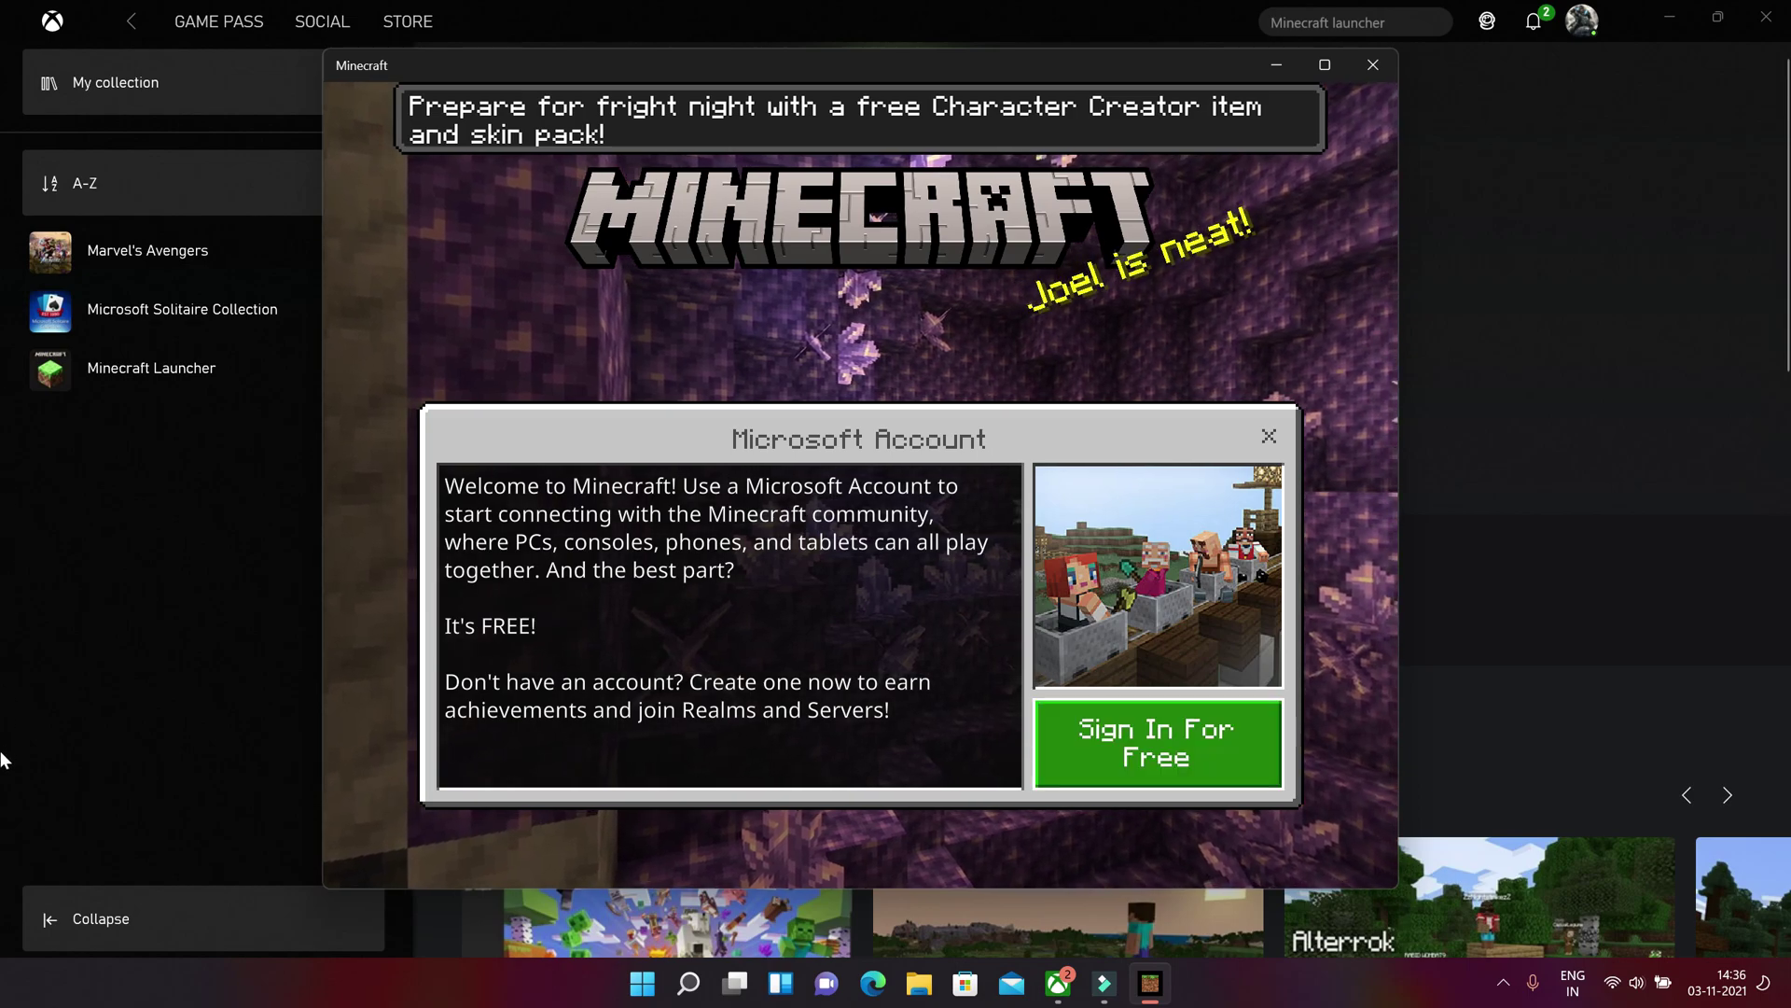
pyautogui.click(1156, 747)
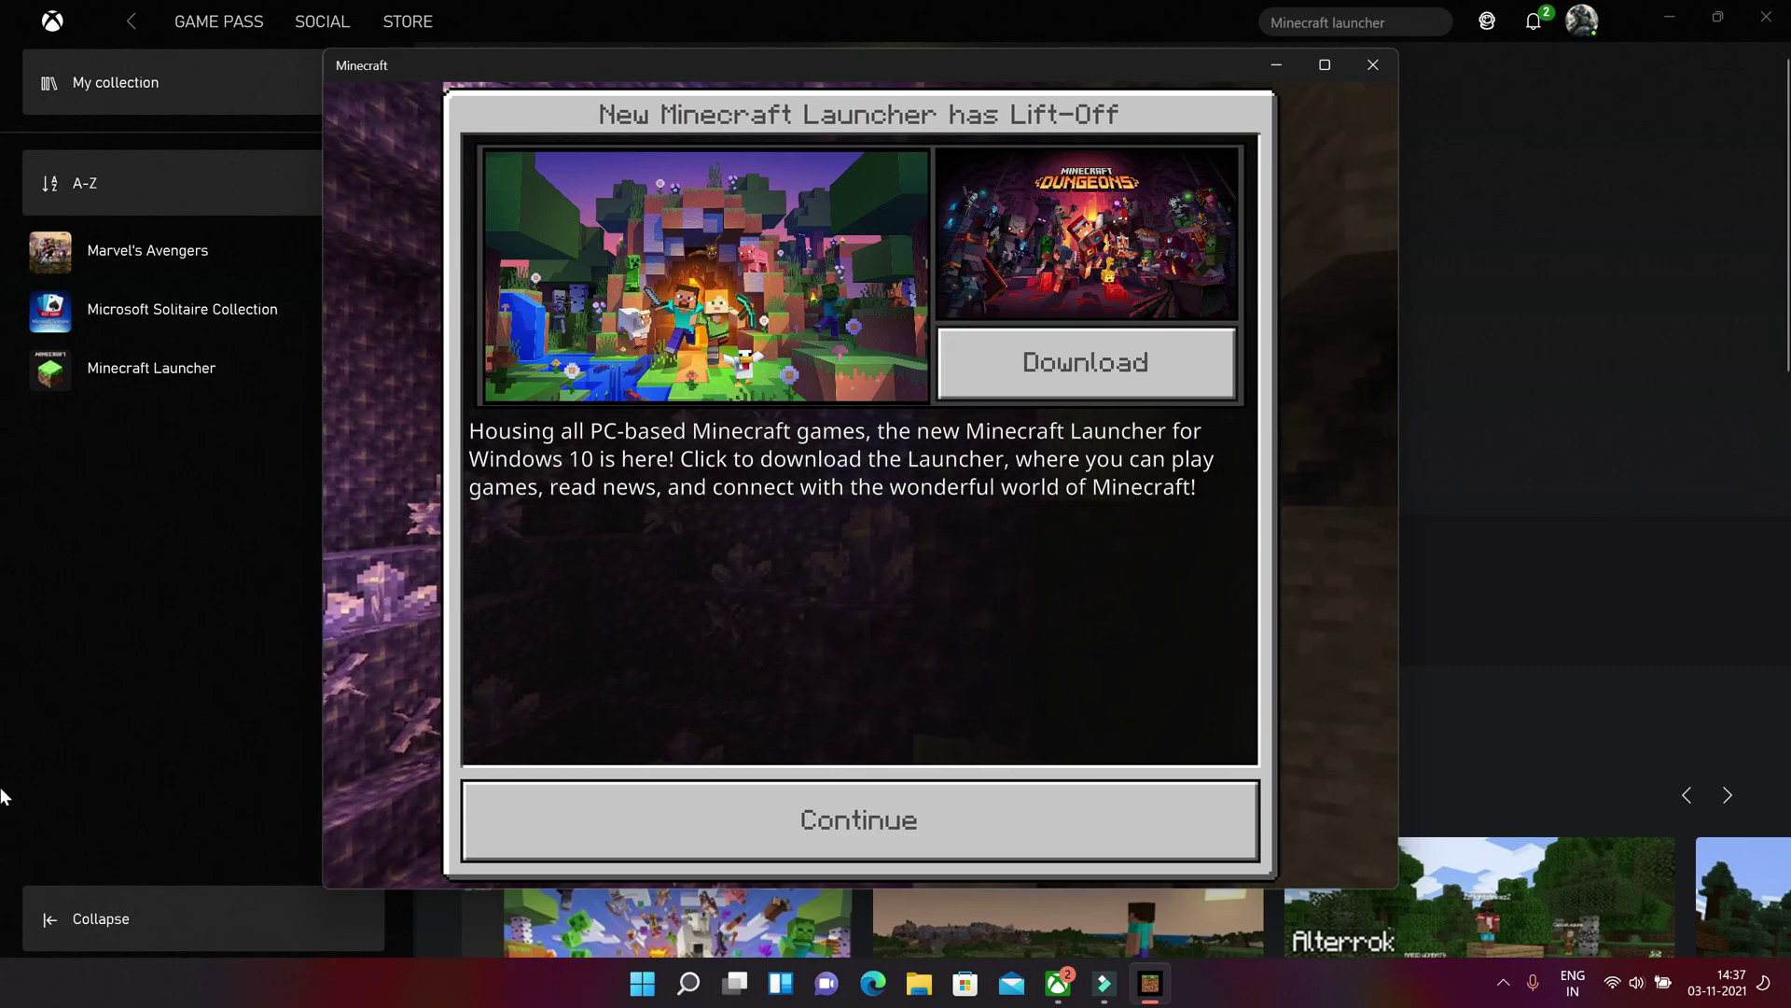
pyautogui.click(1064, 788)
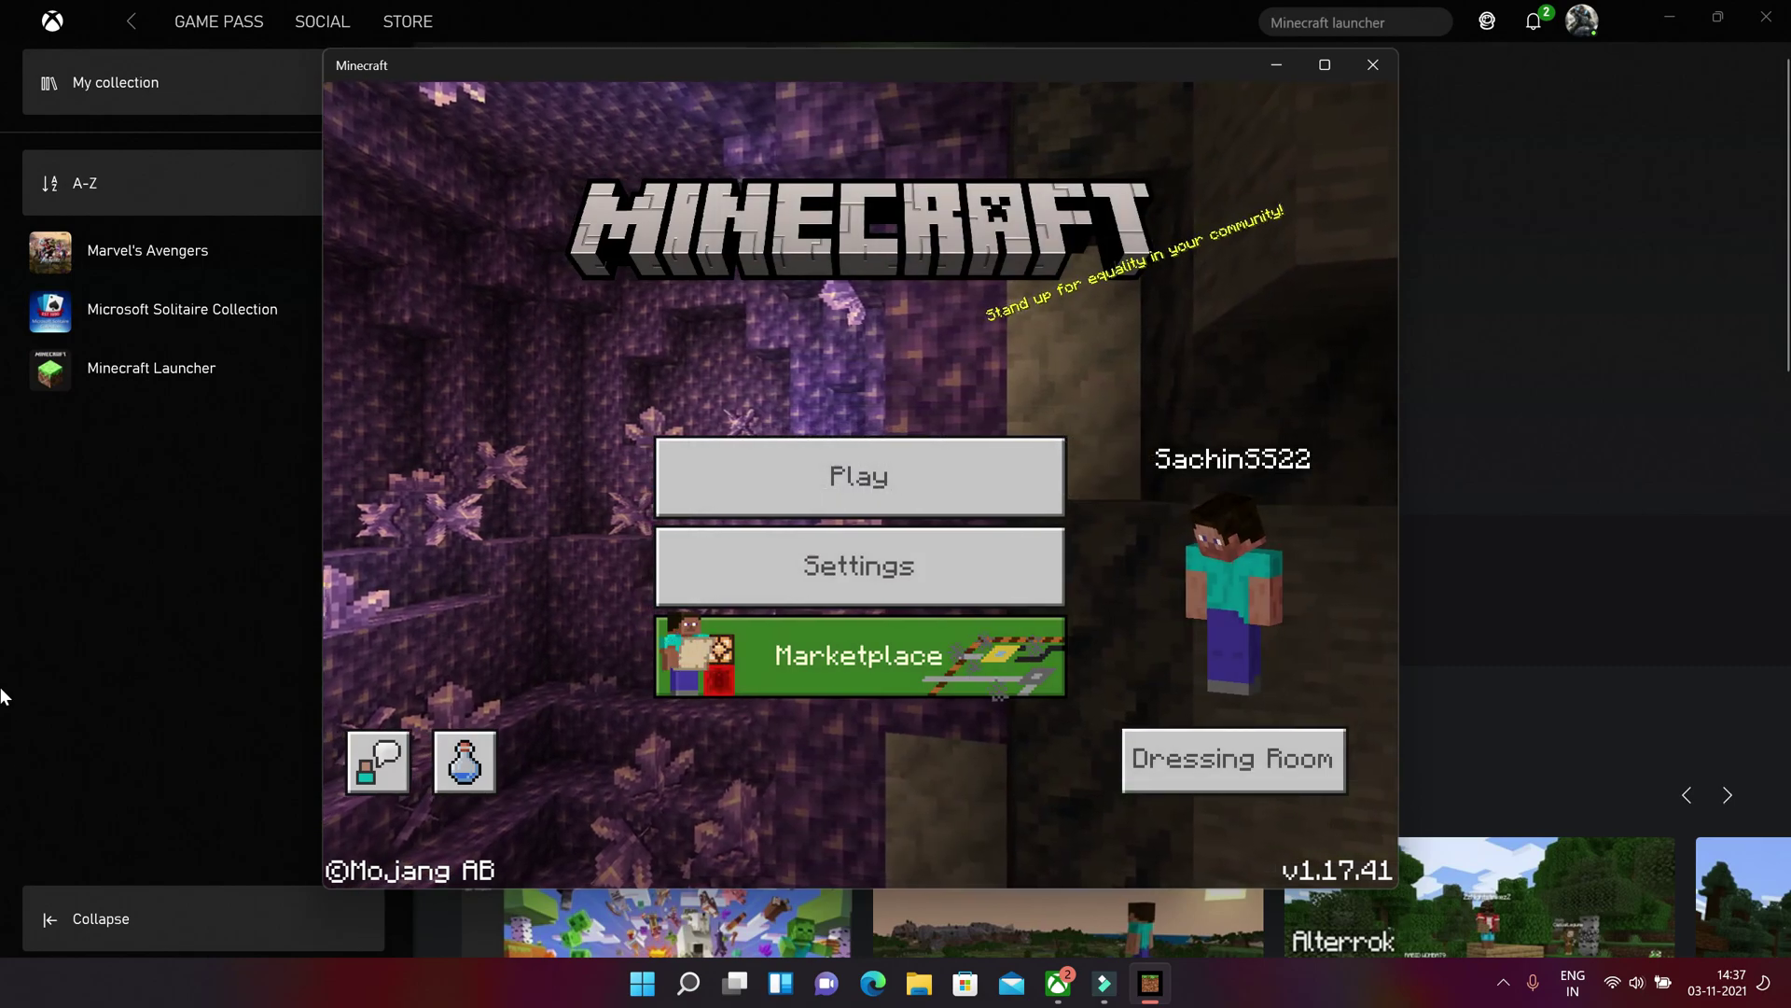
# Step: View the game's achievements list and return to the main menu
pyautogui.click(460, 764)
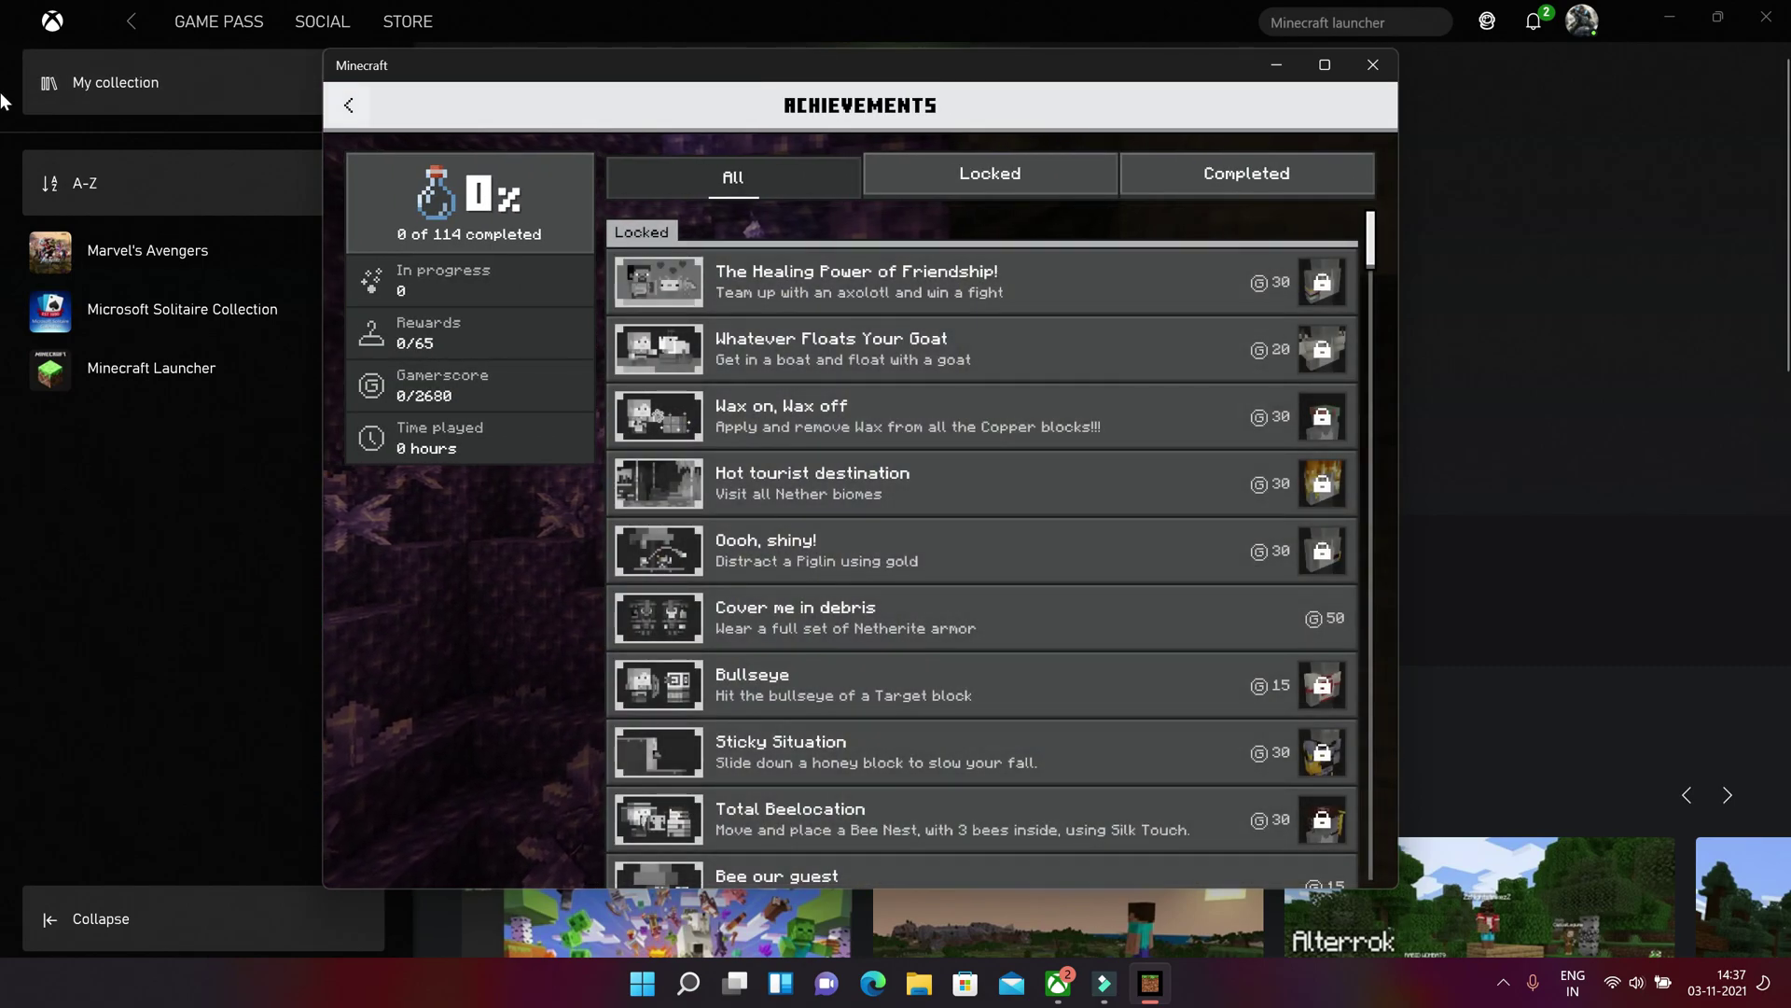
pyautogui.click(350, 106)
pyautogui.press('Escape')
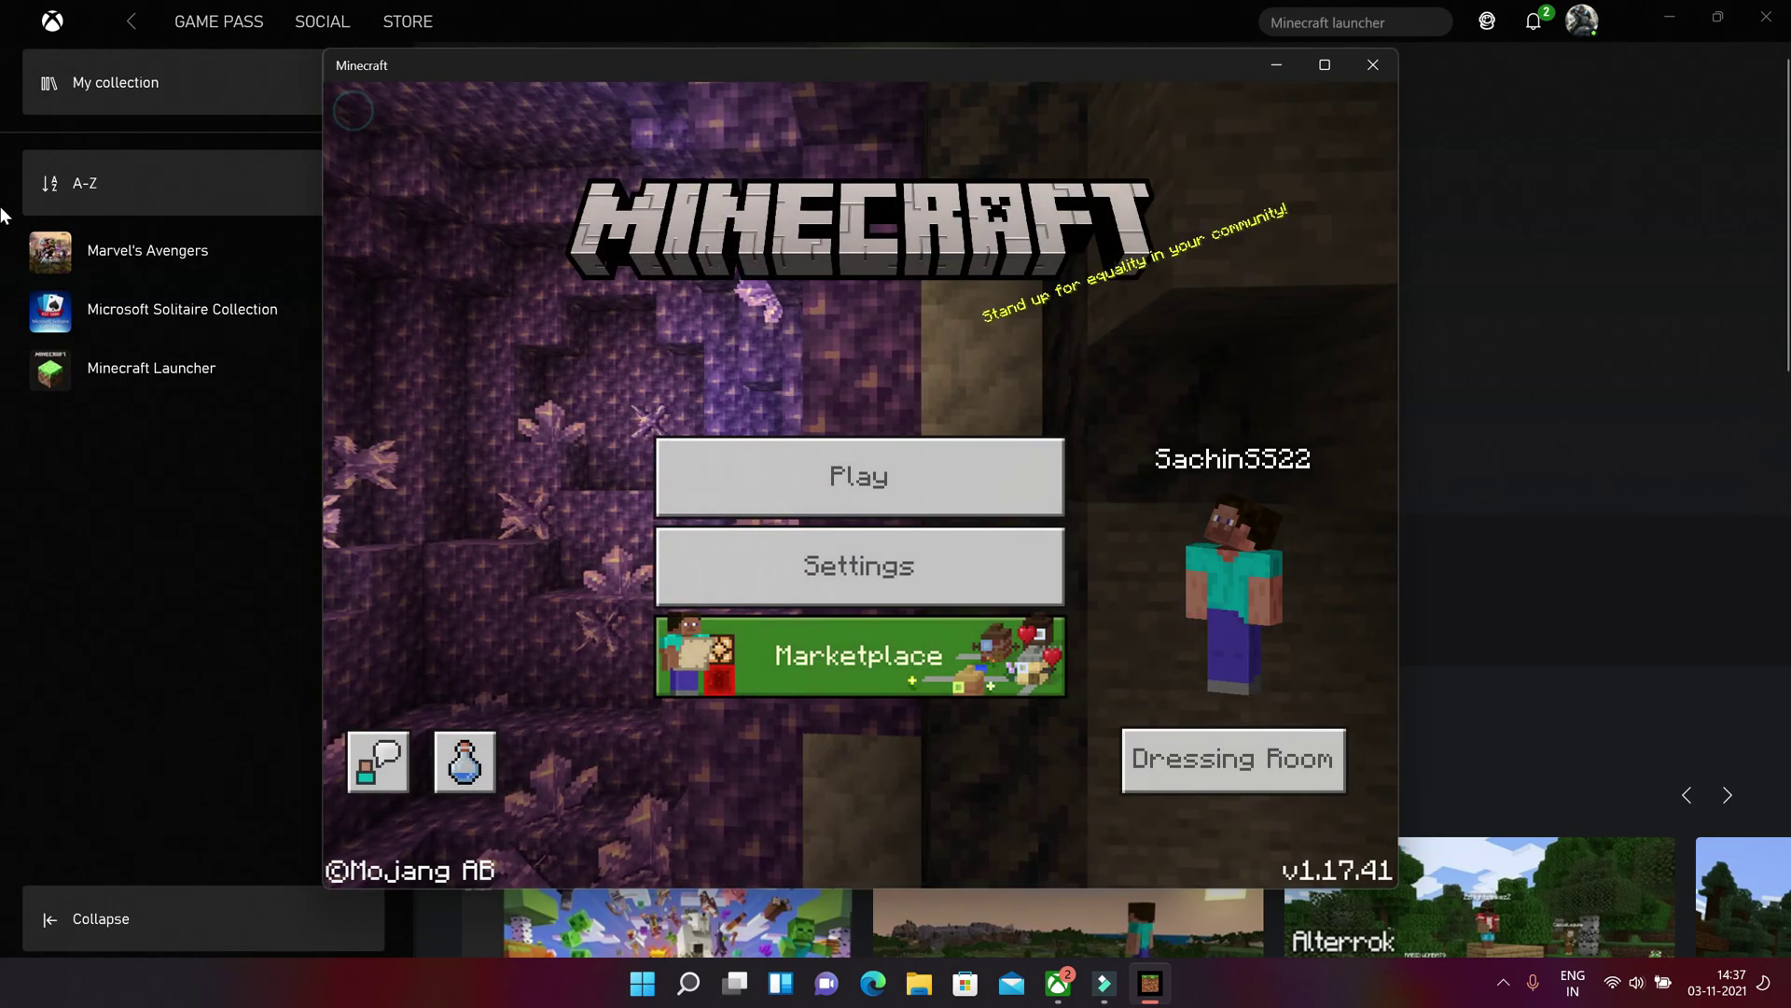
# Step: Open the game settings and look through the Video options
pyautogui.press('Up')
pyautogui.press('Return')
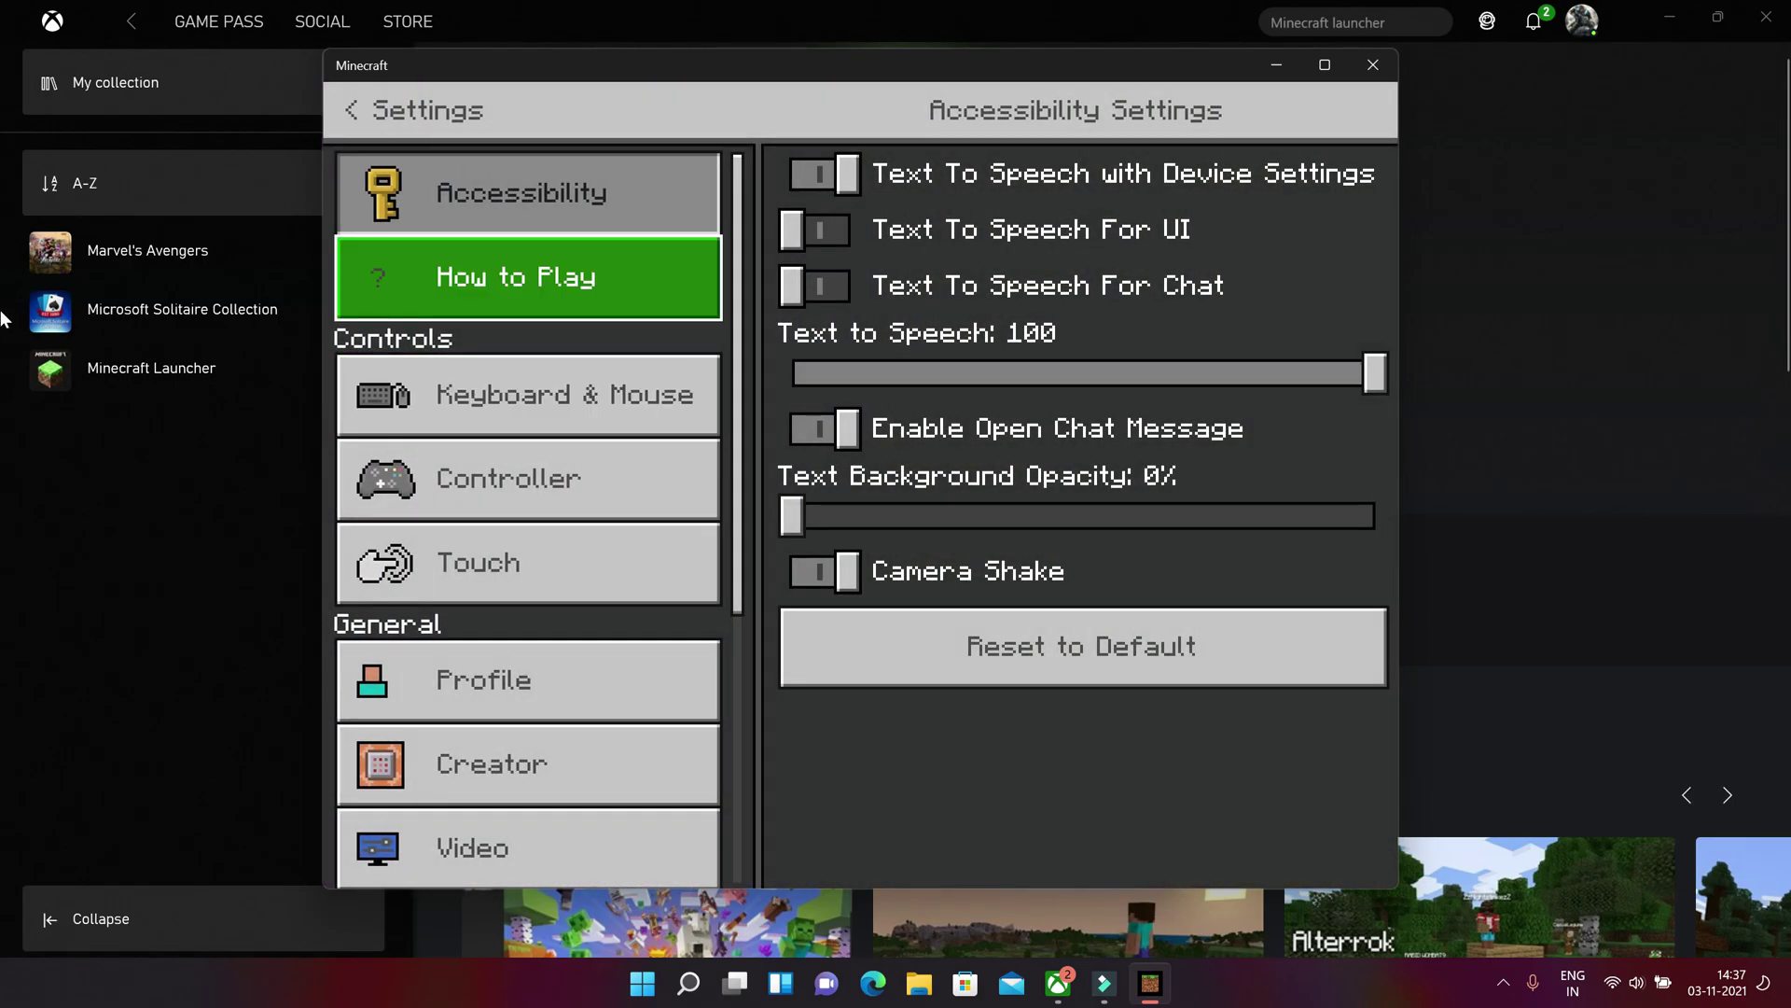
pyautogui.scroll(-2, 528, 485)
pyautogui.click(528, 644)
pyautogui.scroll(-2, 1072, 466)
pyautogui.scroll(-10, 826, 416)
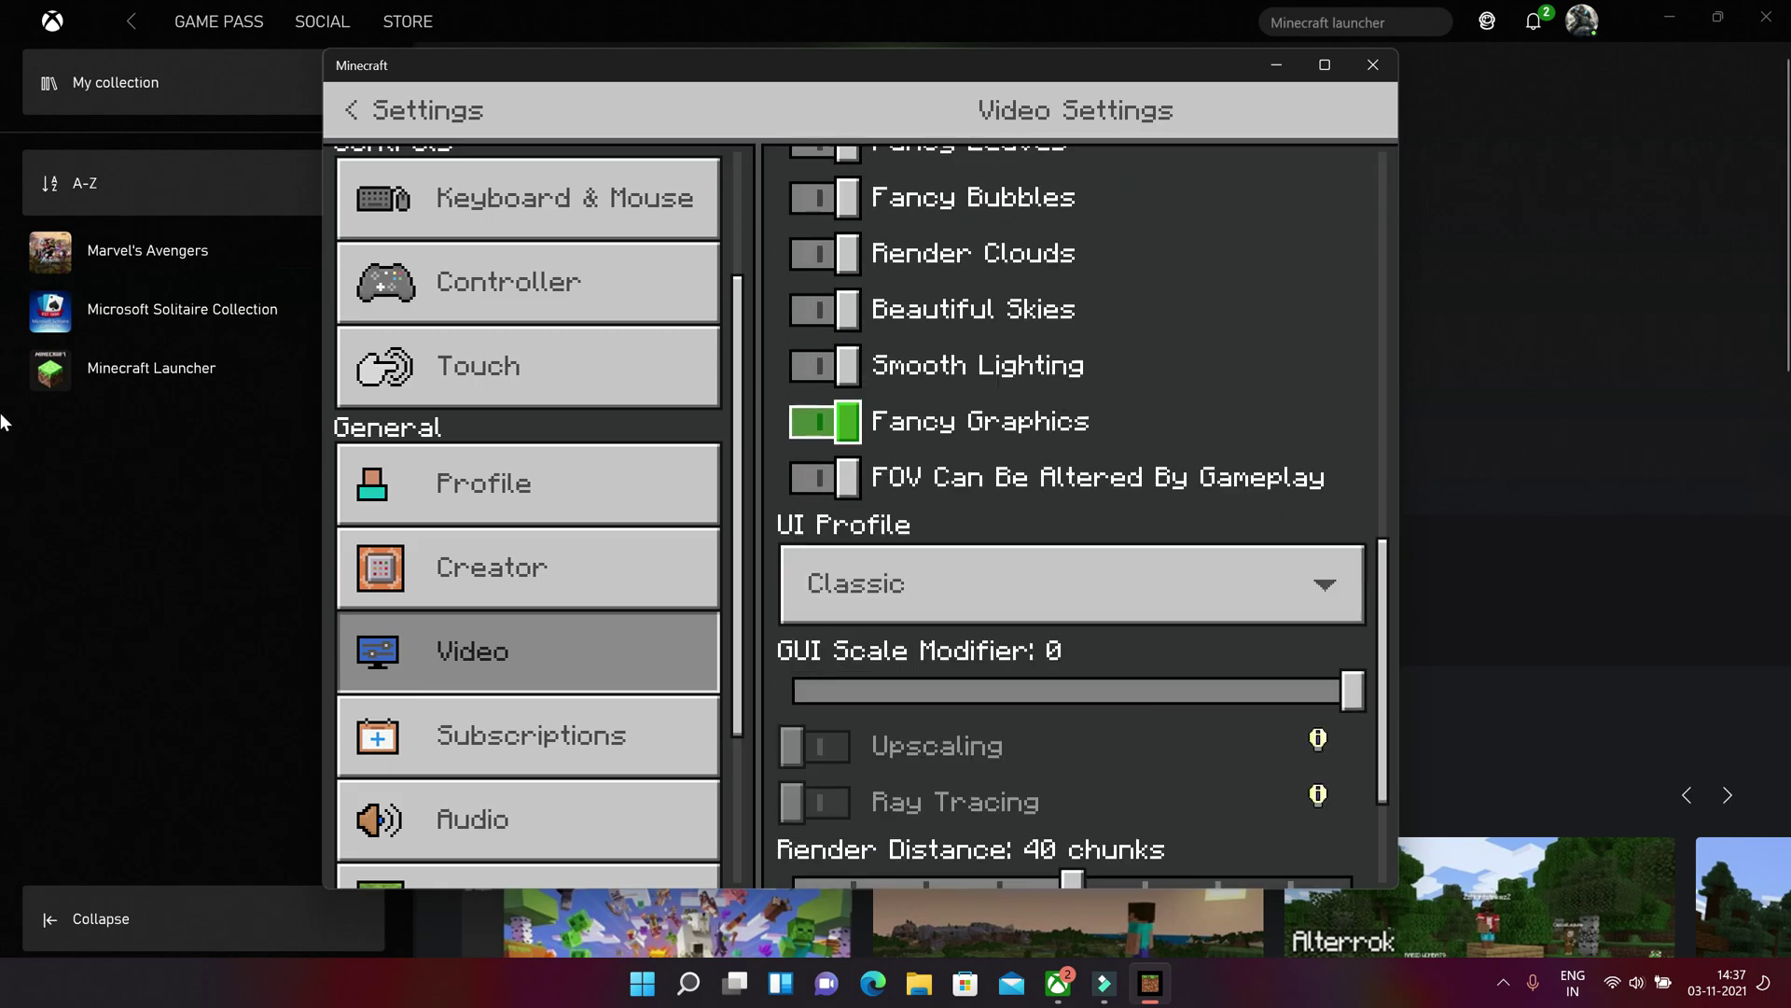
pyautogui.scroll(8, 826, 598)
pyautogui.scroll(2, 826, 597)
pyautogui.scroll(-1, 528, 737)
# Step: Browse the Audio, Creator, and Keyboard & Mouse settings, and go back to the main menu
pyautogui.click(528, 760)
pyautogui.click(528, 653)
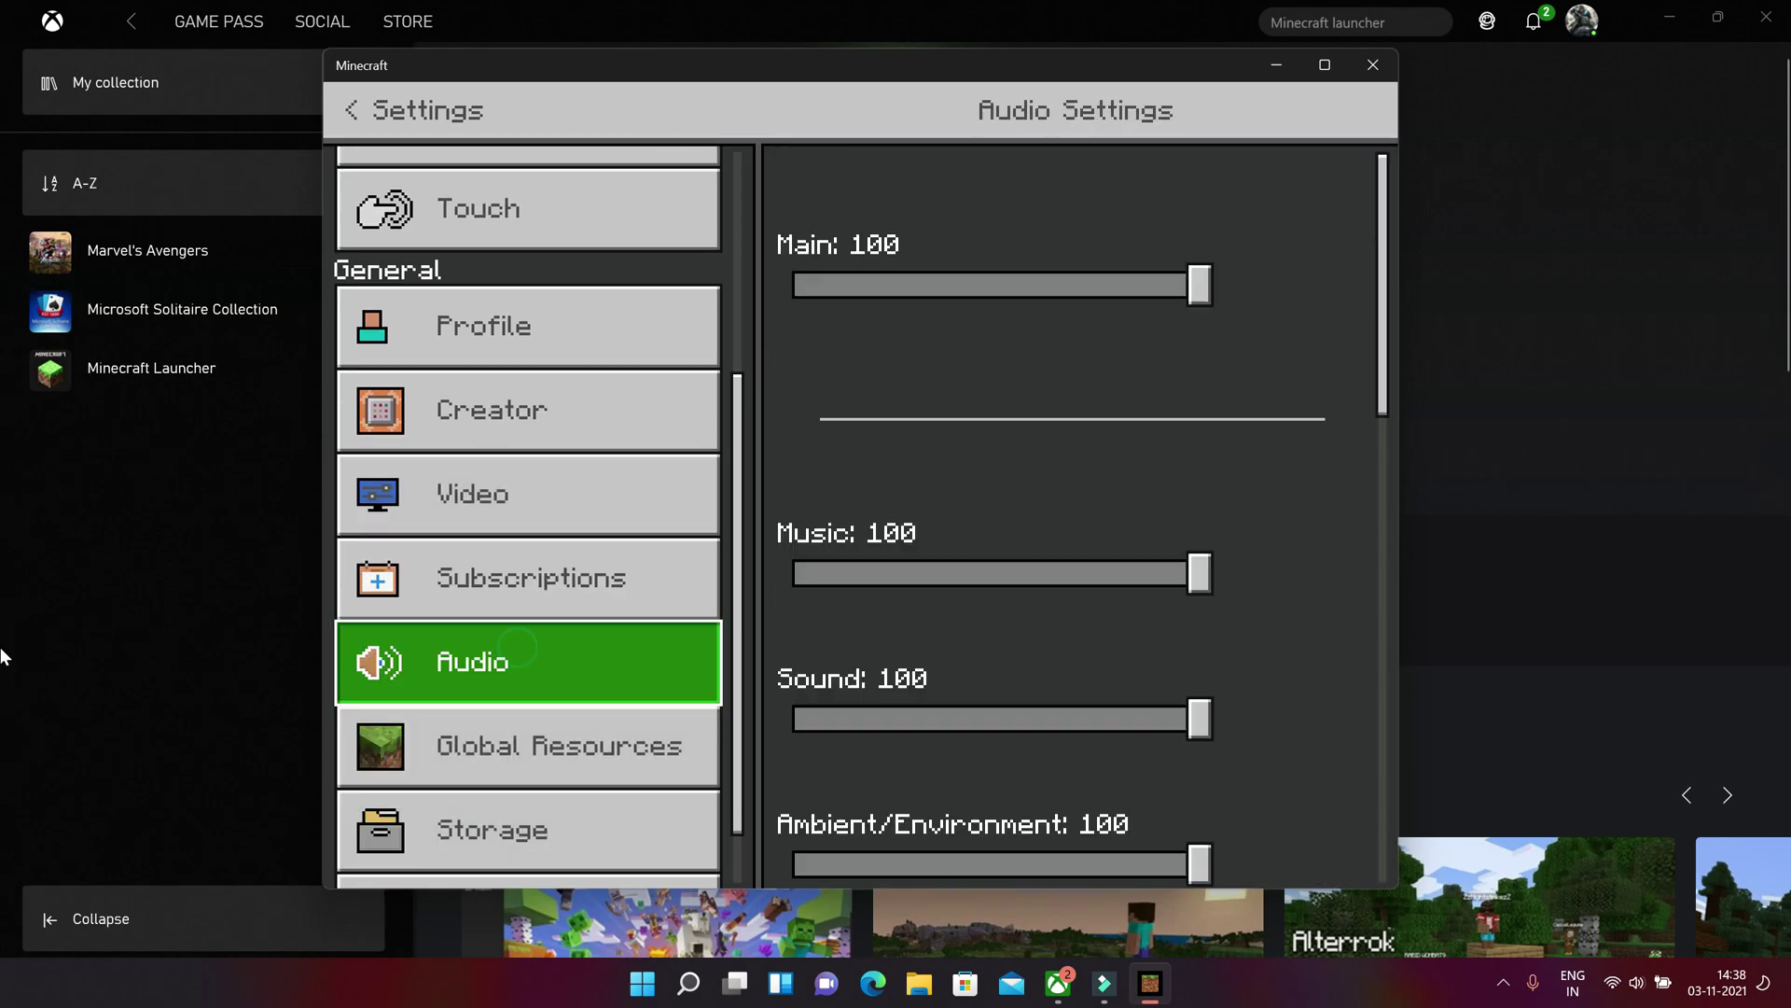
pyautogui.click(528, 574)
pyautogui.press('Up')
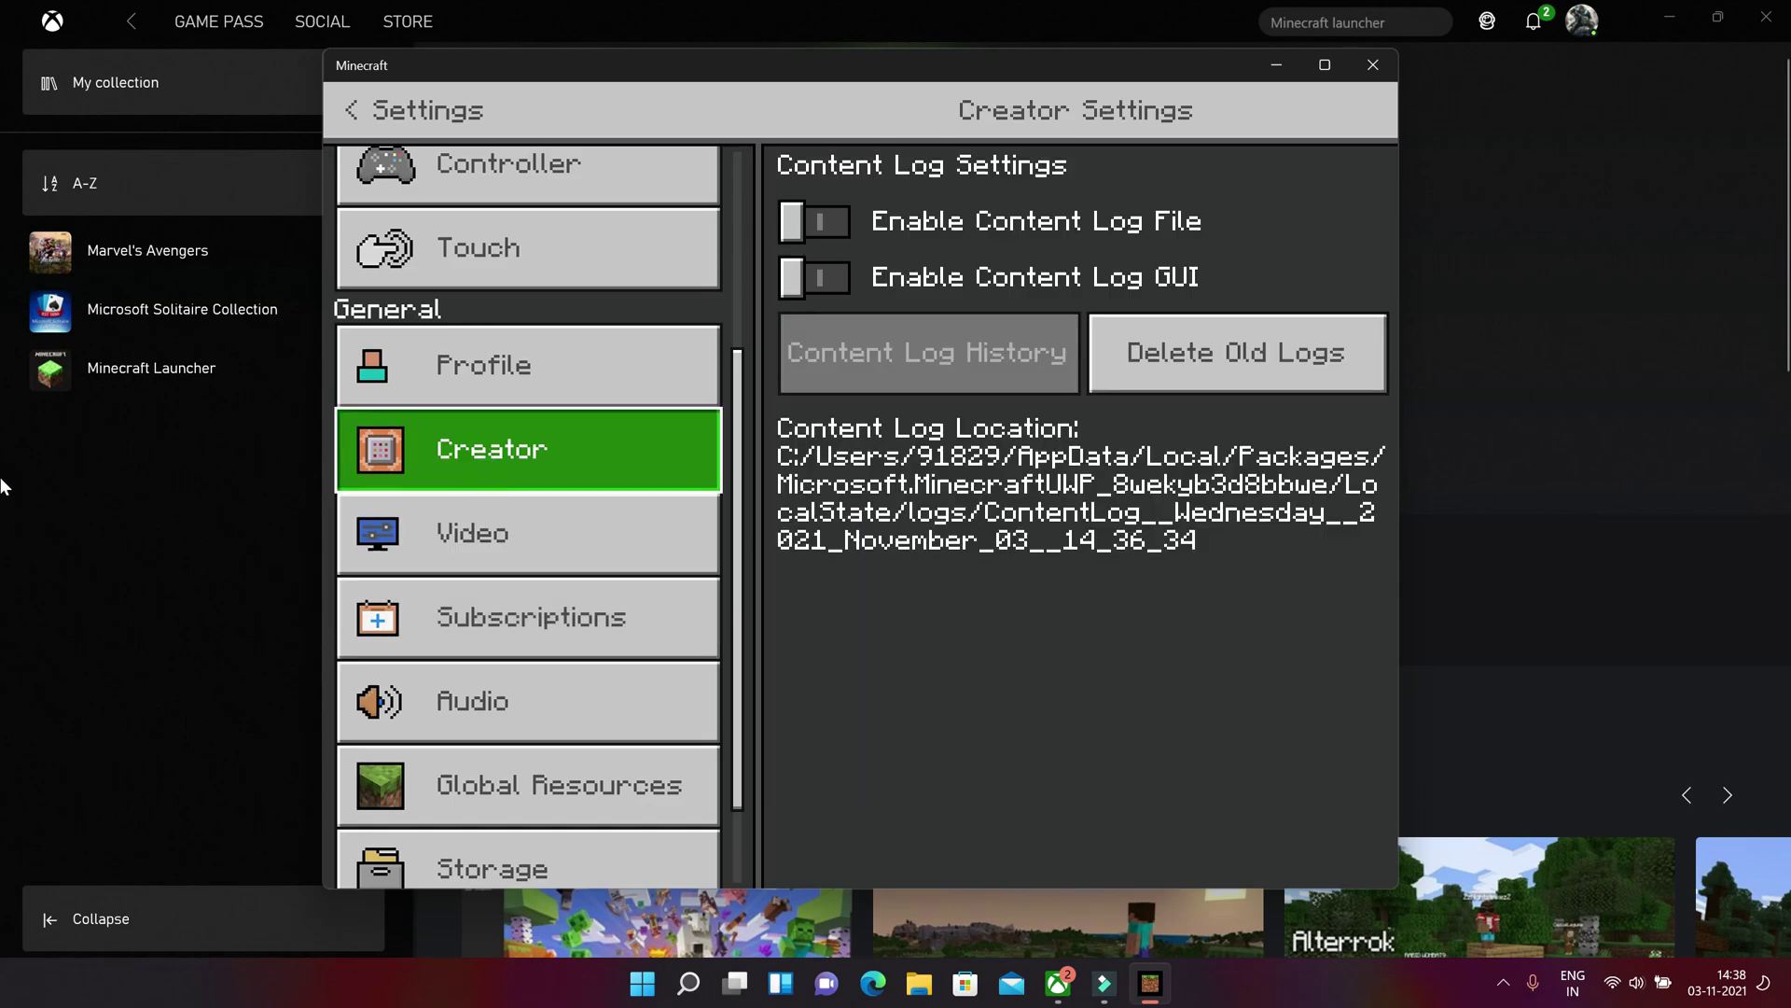
pyautogui.press('Up')
pyautogui.press('Down')
pyautogui.press('Up')
pyautogui.press('Up')
pyautogui.press('Up')
pyautogui.press('Up')
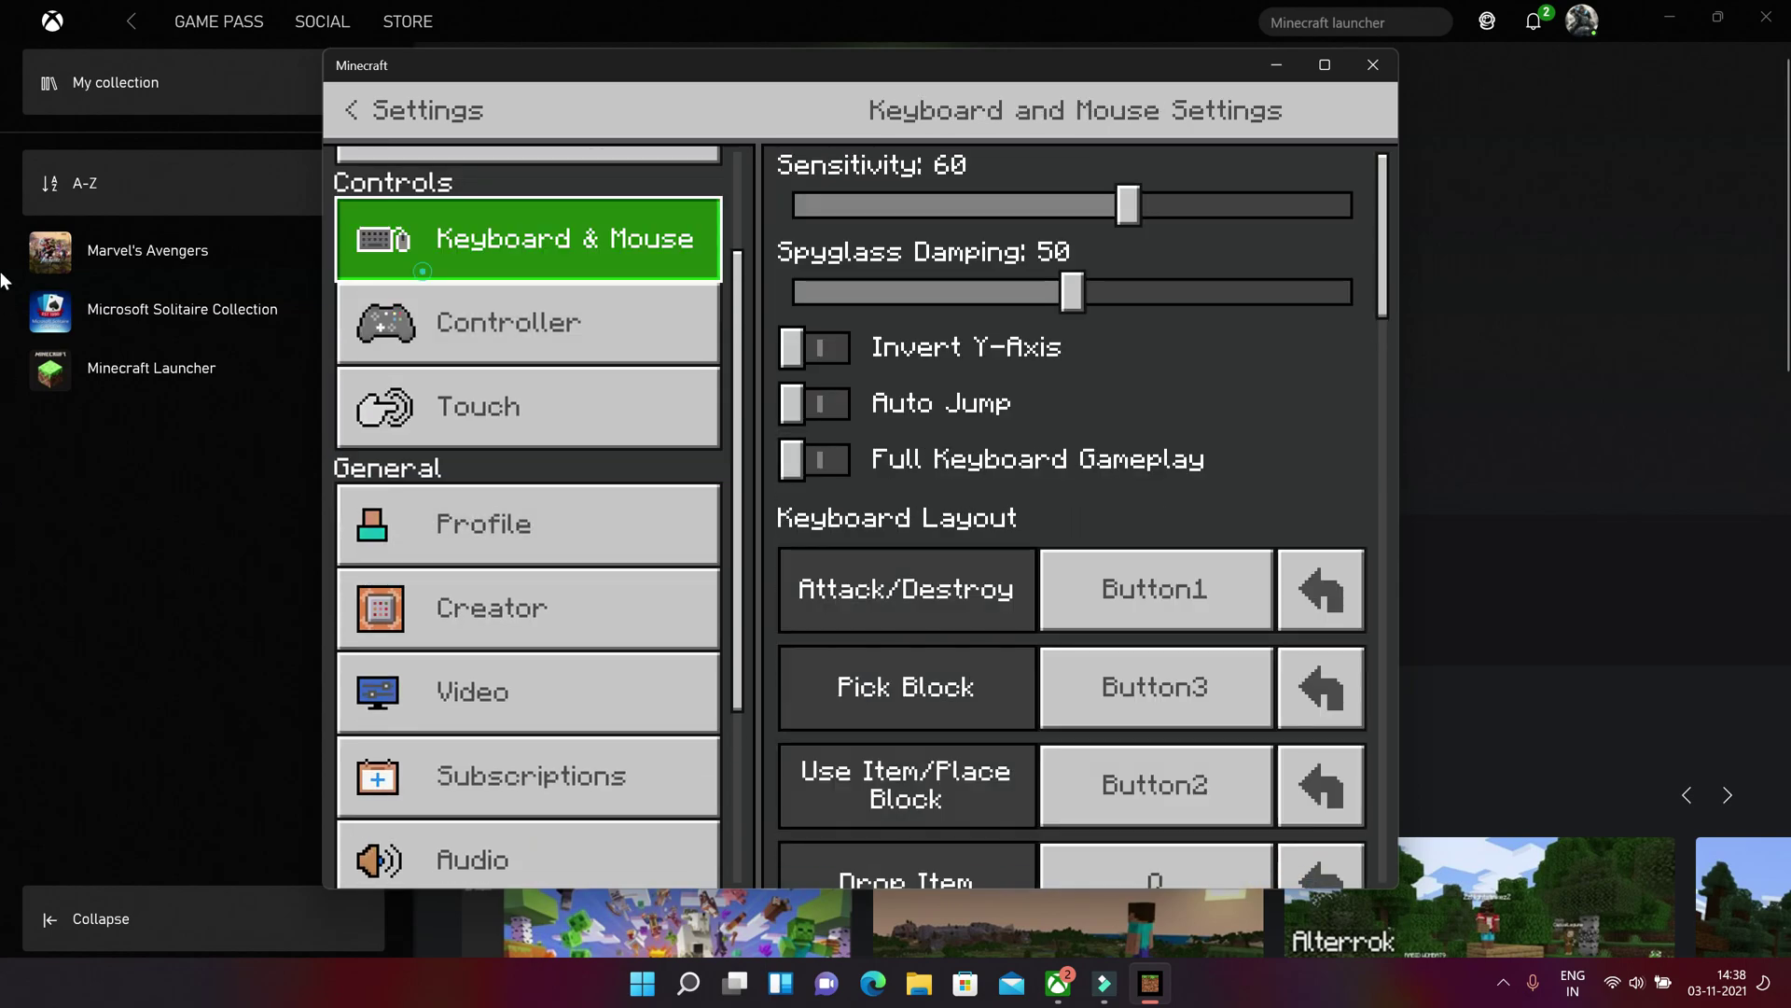
pyautogui.press('Up')
pyautogui.press('Up')
pyautogui.click(353, 111)
# Step: Open the Dressing Room, start creating a new character, and look through the Base body options, including Portly
pyautogui.click(1253, 776)
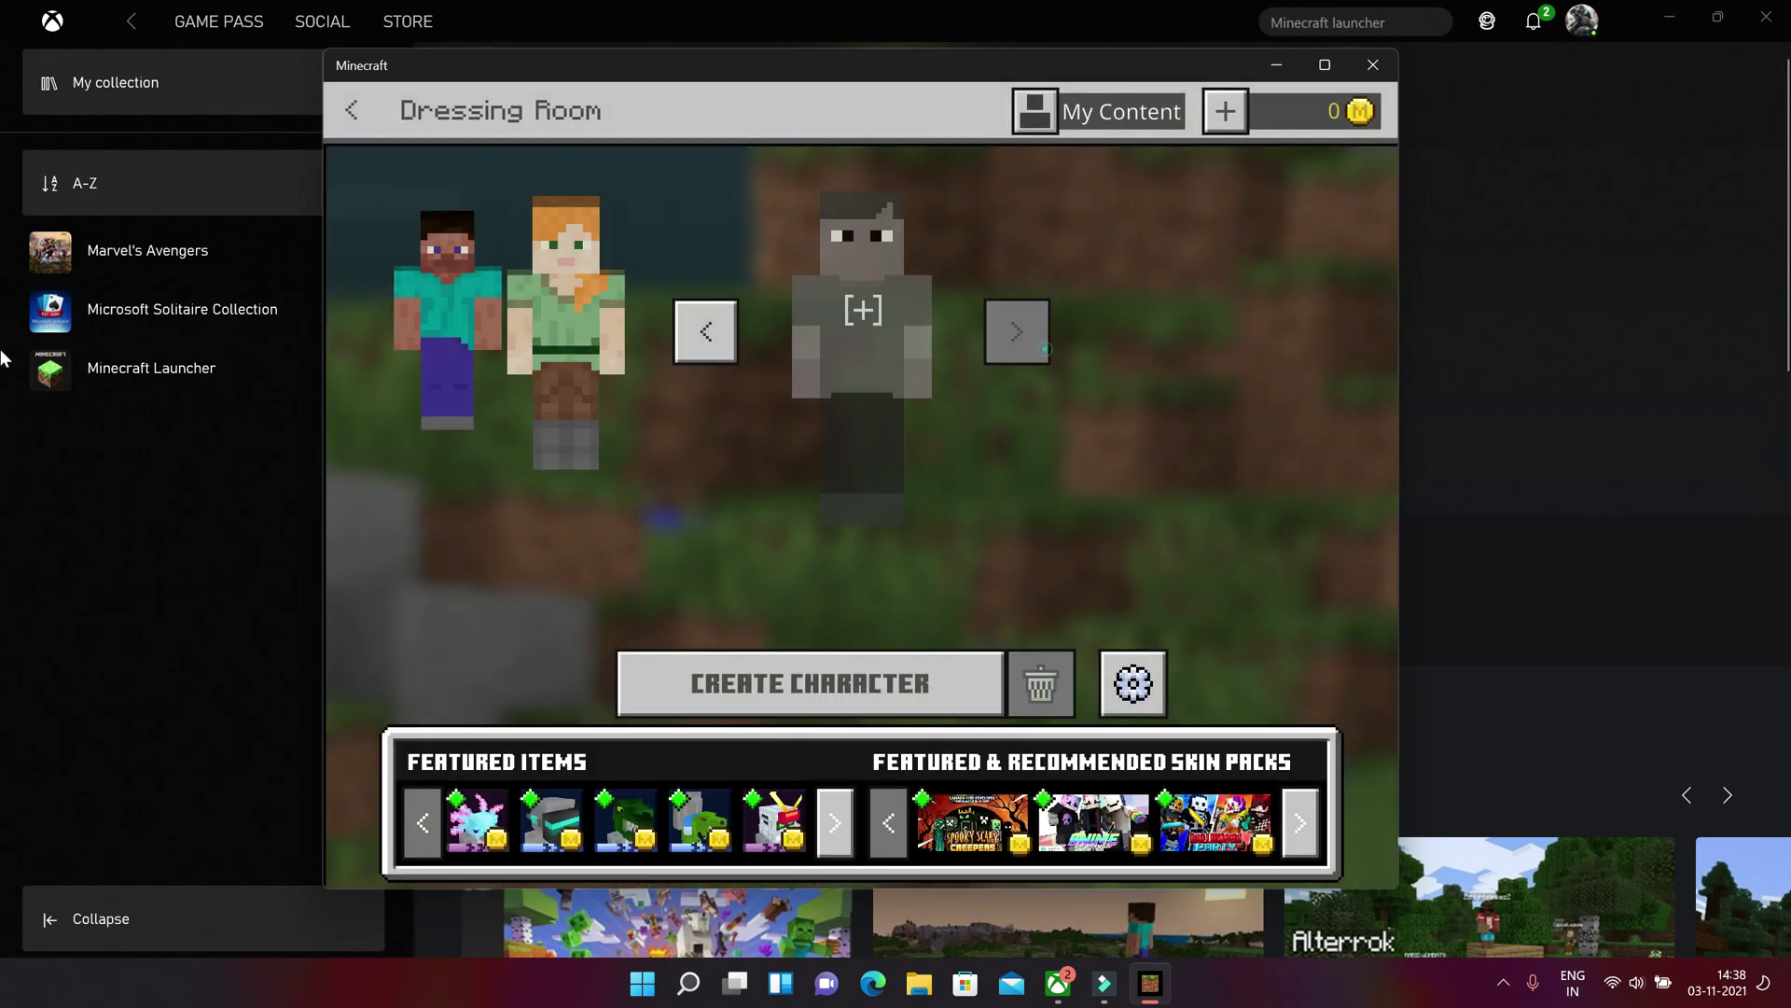
pyautogui.press('Return')
pyautogui.press('Return')
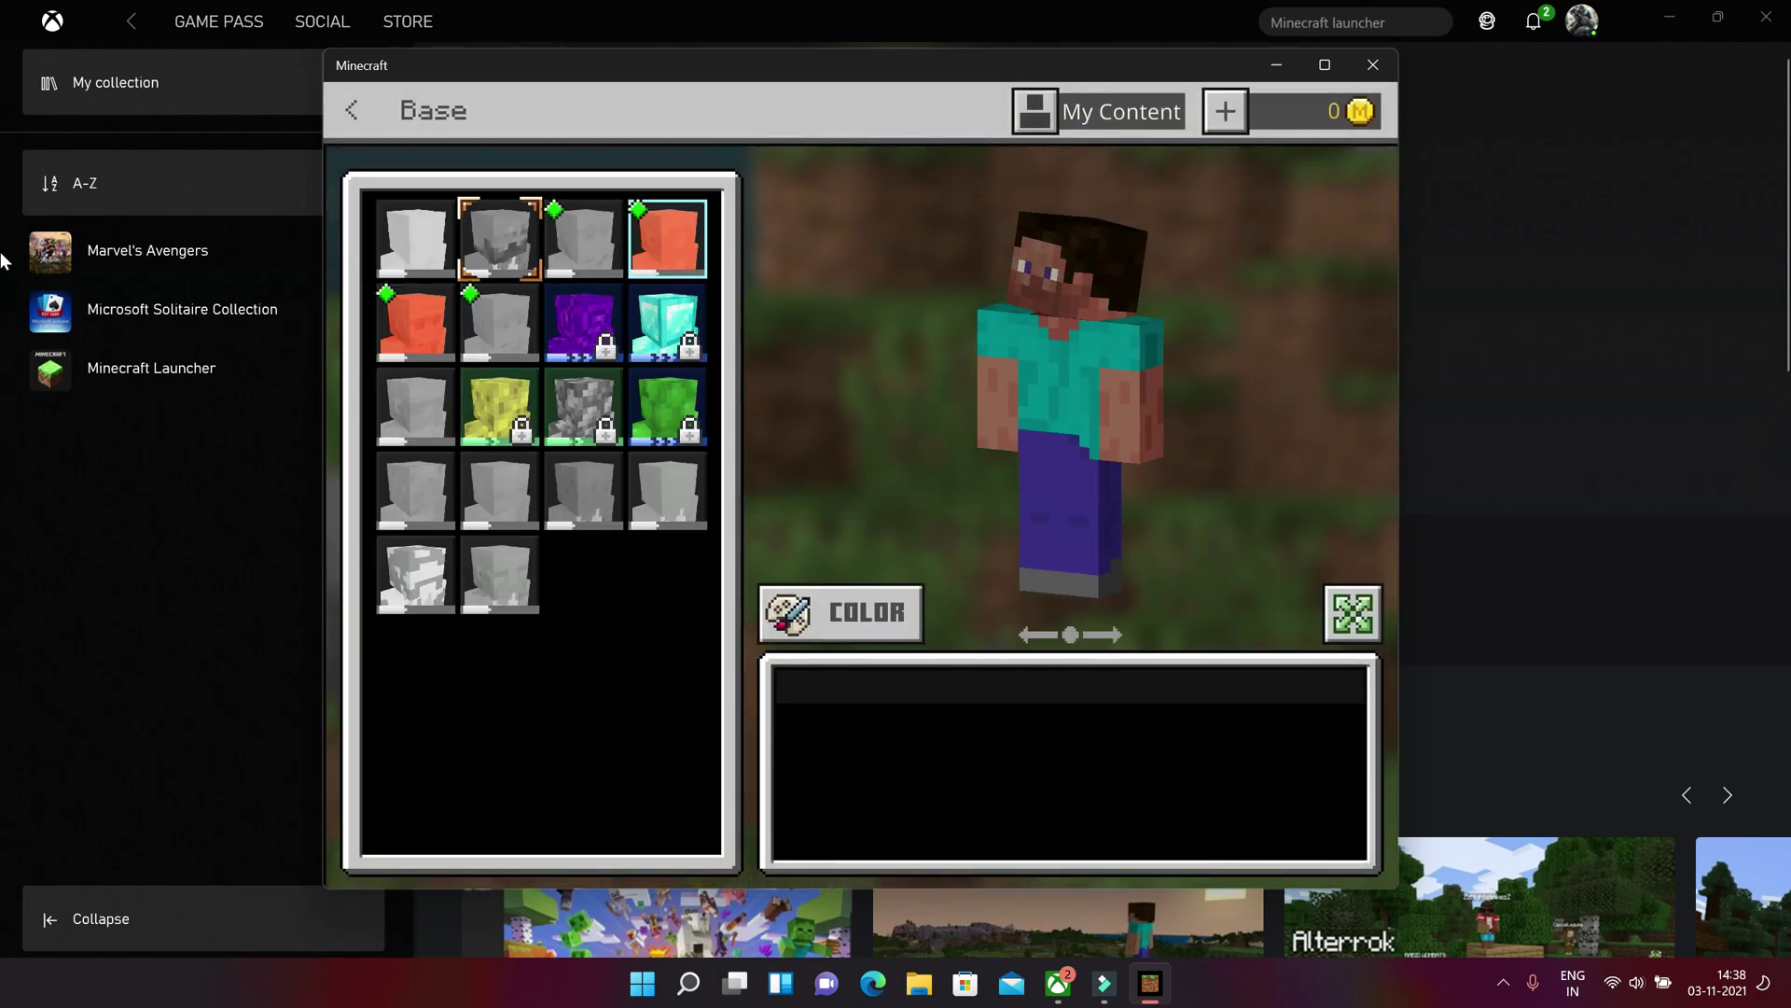
pyautogui.press('Right')
pyautogui.press('Right')
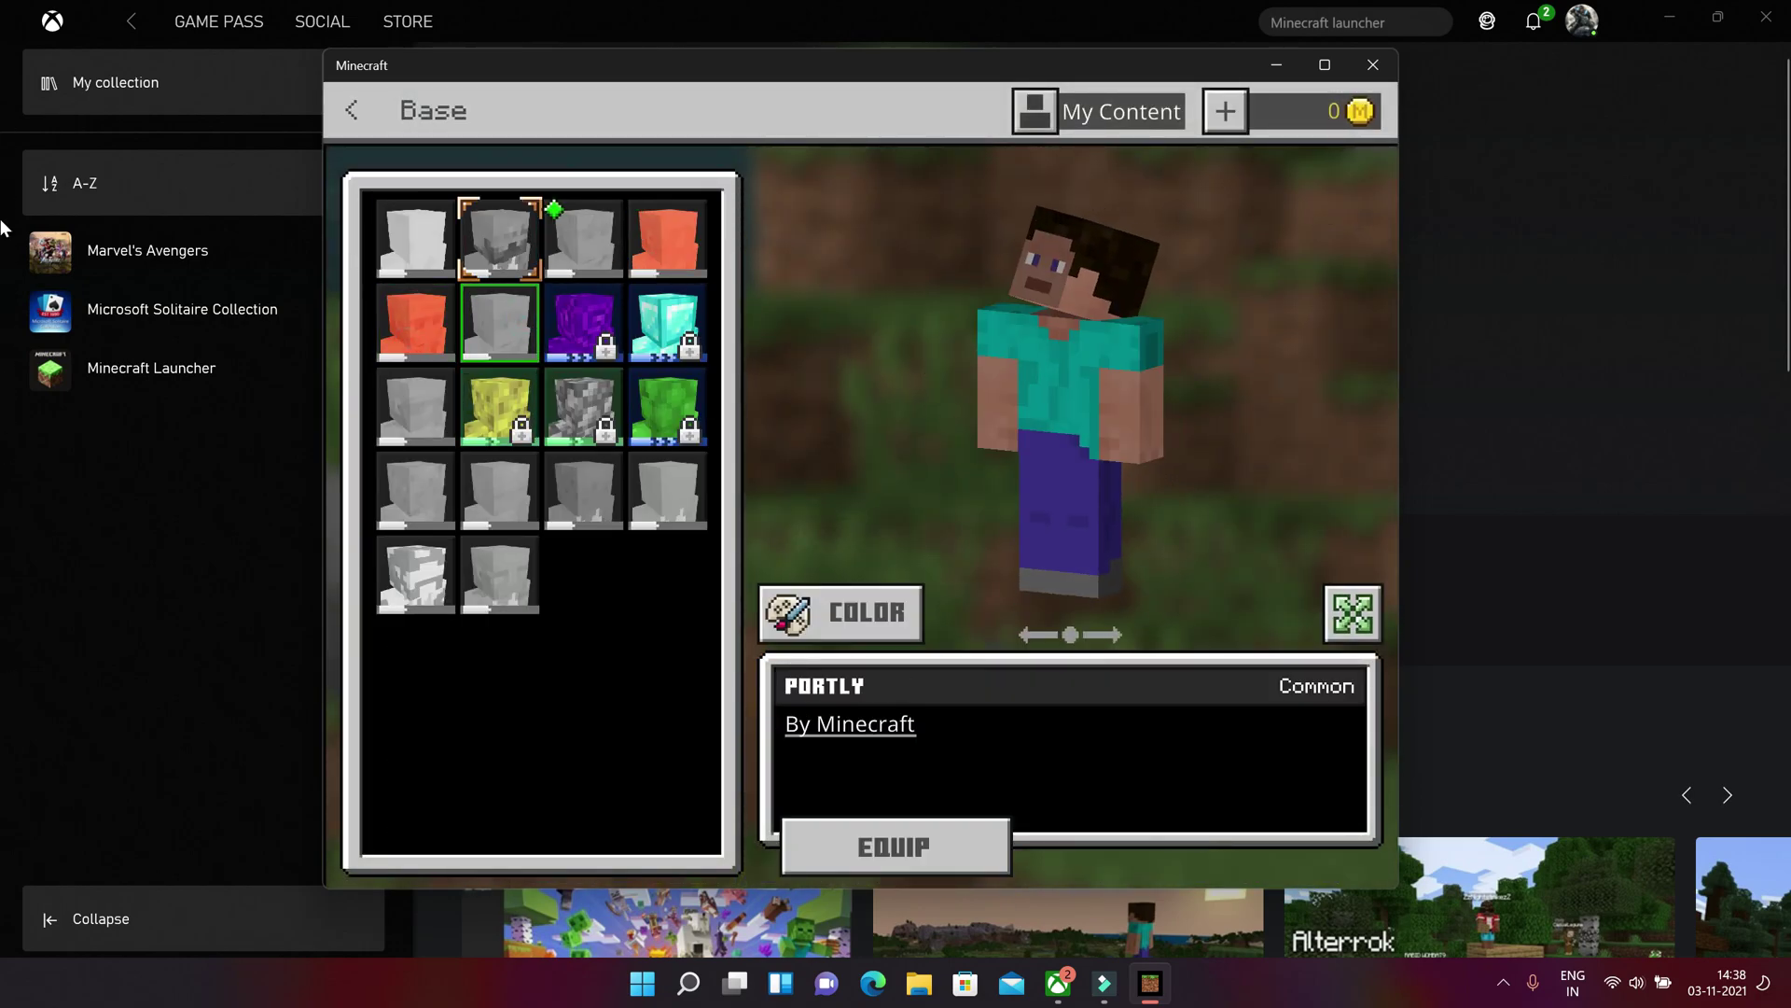
# Step: Return to the body options, open Facial Hair, and preview several styles, including Patchy Beard
pyautogui.click(352, 110)
pyautogui.click(480, 653)
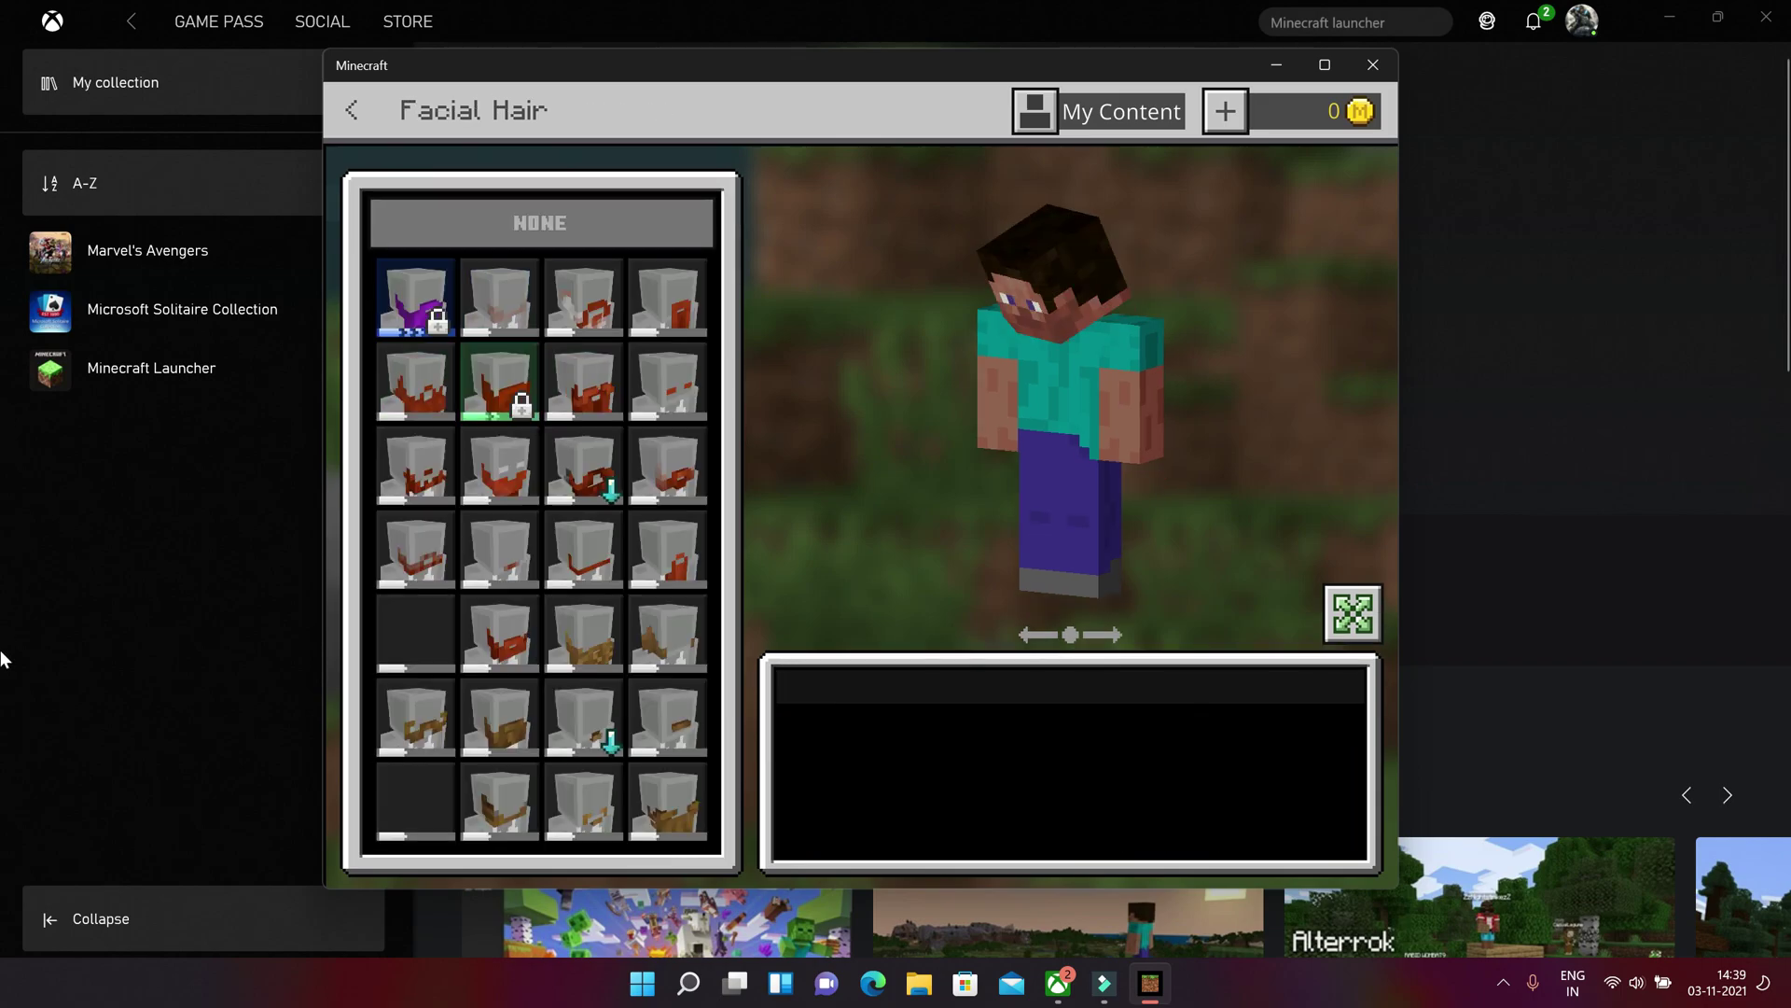
pyautogui.press('Right')
pyautogui.press('Right')
pyautogui.press('Down')
pyautogui.press('Down')
pyautogui.press('Left')
pyautogui.press('Left')
pyautogui.press('Left')
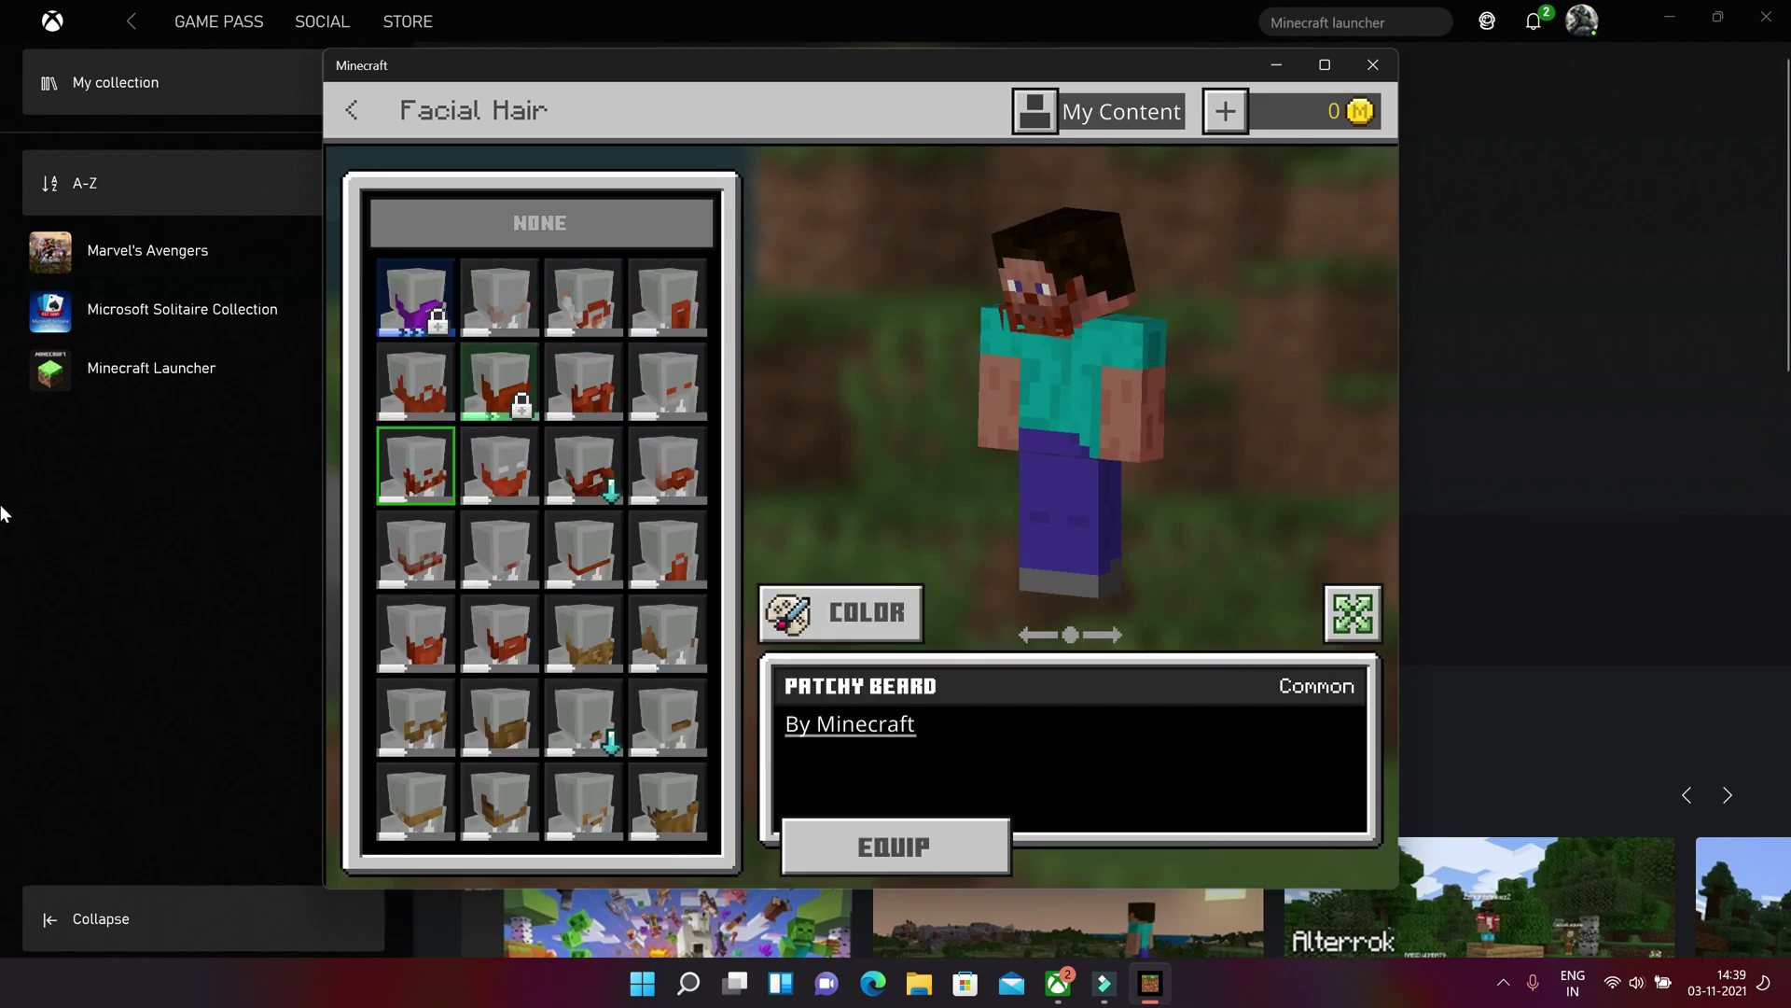
# Step: Choose a long beard, color it Brown Pod Black, equip it on the character, and leave the Facial Hair options
pyautogui.press('Down')
pyautogui.press('Down')
pyautogui.click(841, 613)
pyautogui.click(682, 432)
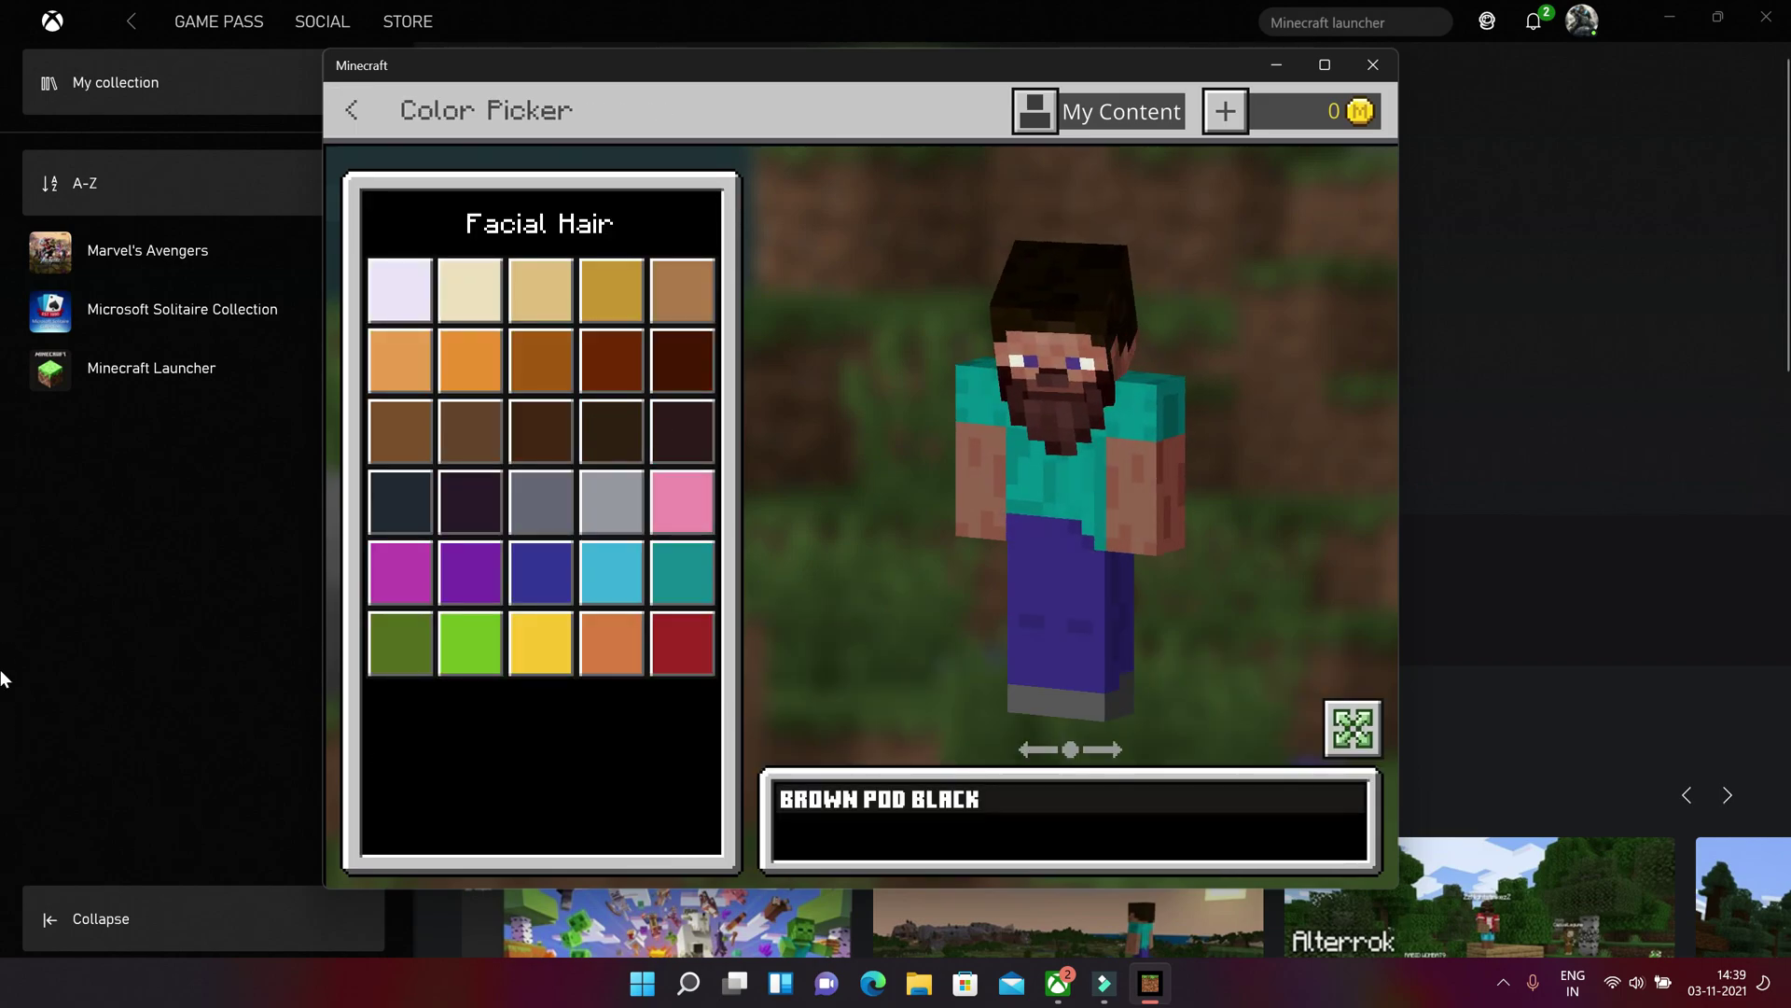
pyautogui.click(352, 111)
pyautogui.click(896, 846)
pyautogui.click(352, 110)
# Step: Open the character's Emotes, preview Salsa Dancing and Wave, and leave the character editor
pyautogui.click(686, 216)
pyautogui.click(650, 312)
pyautogui.click(491, 541)
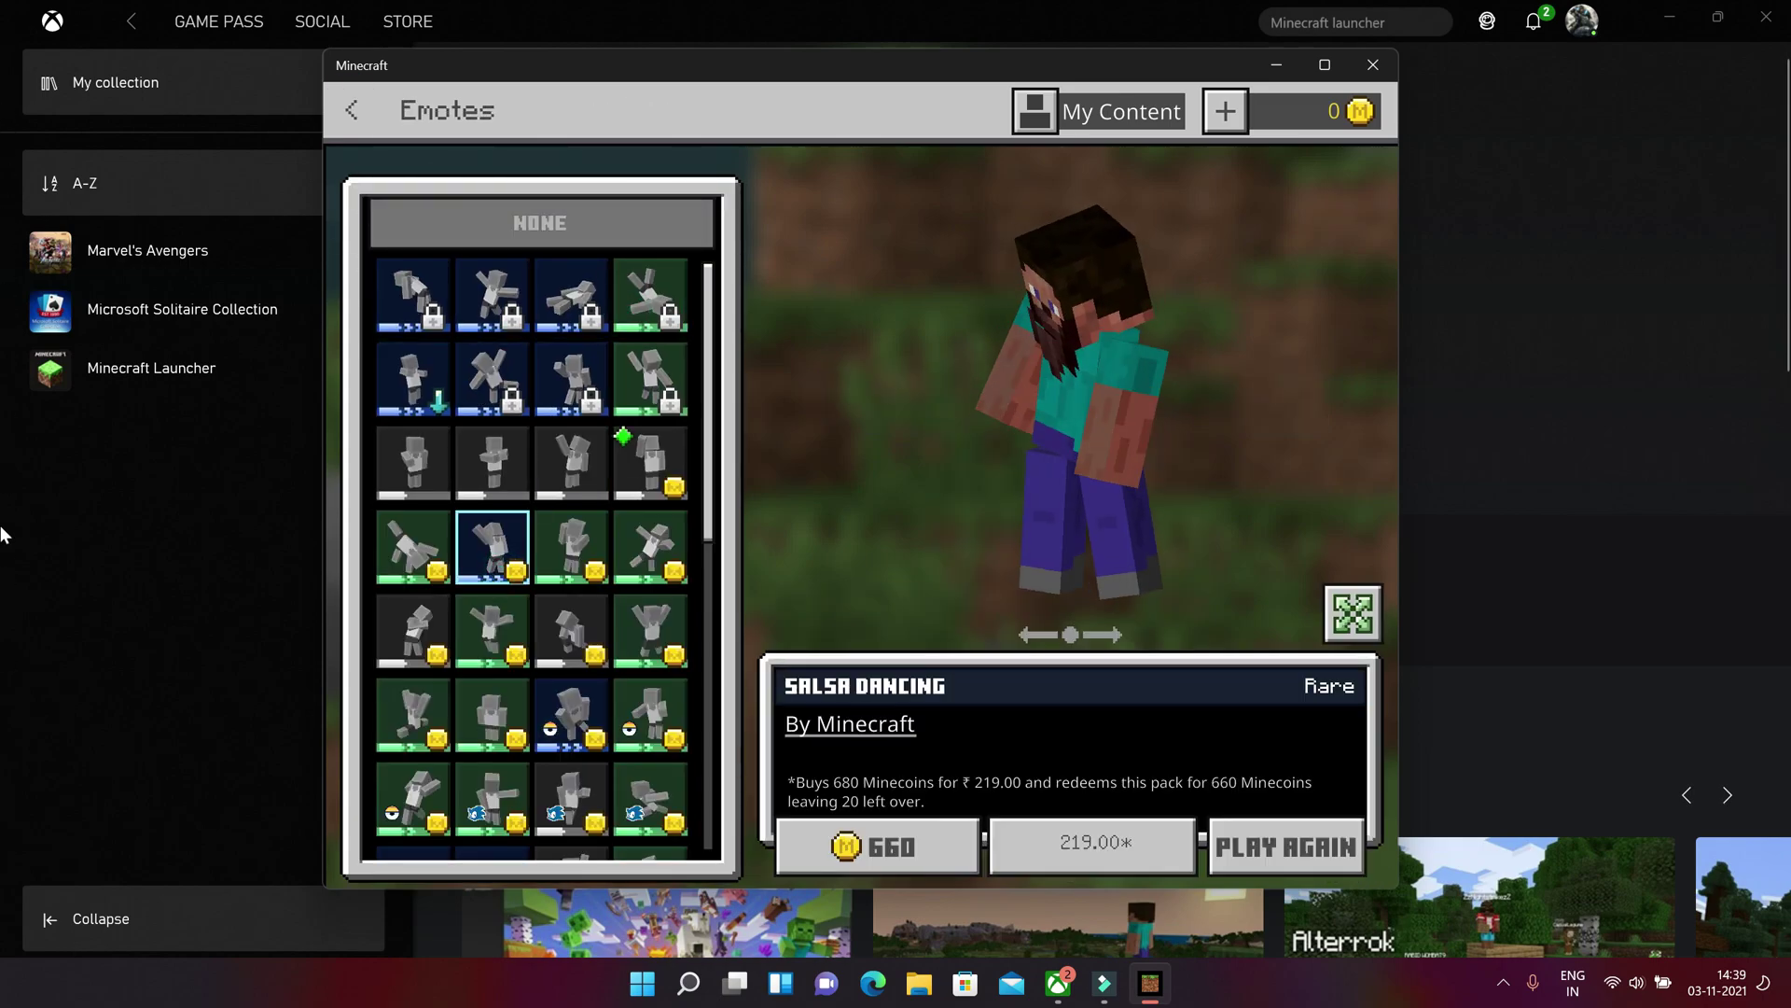
pyautogui.click(413, 474)
pyautogui.press('Right')
pyautogui.press('Return')
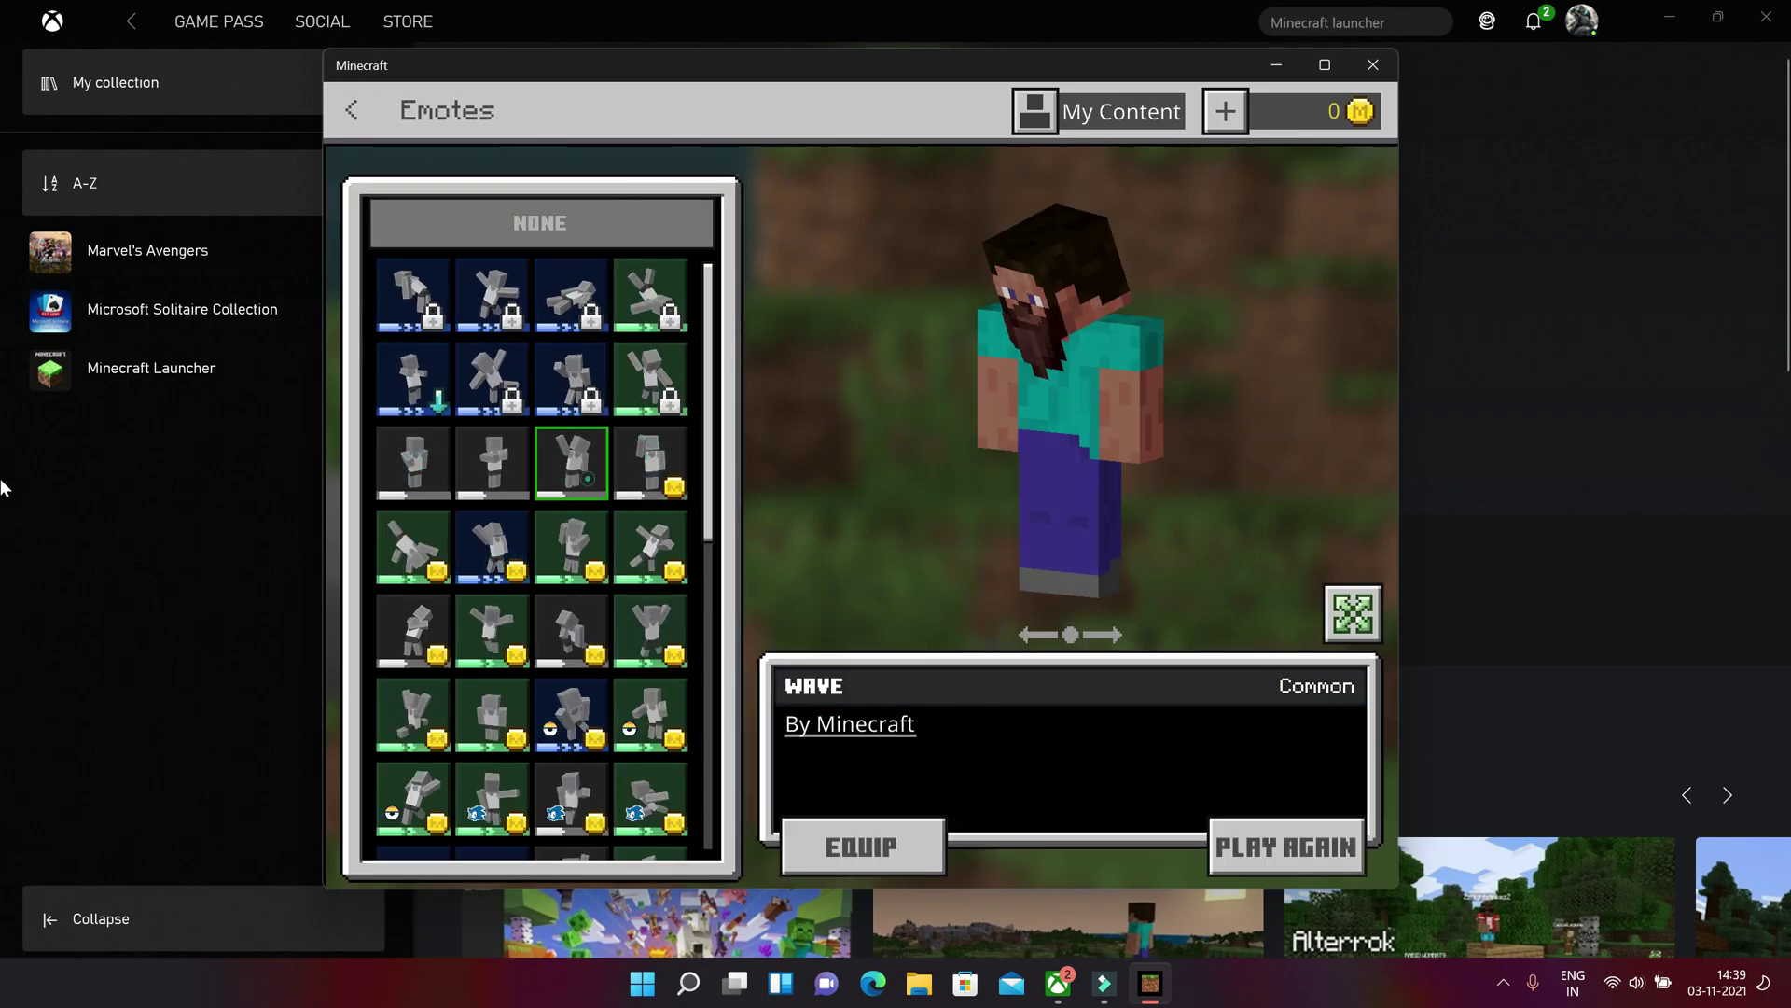
pyautogui.press('Escape')
pyautogui.press('Escape')
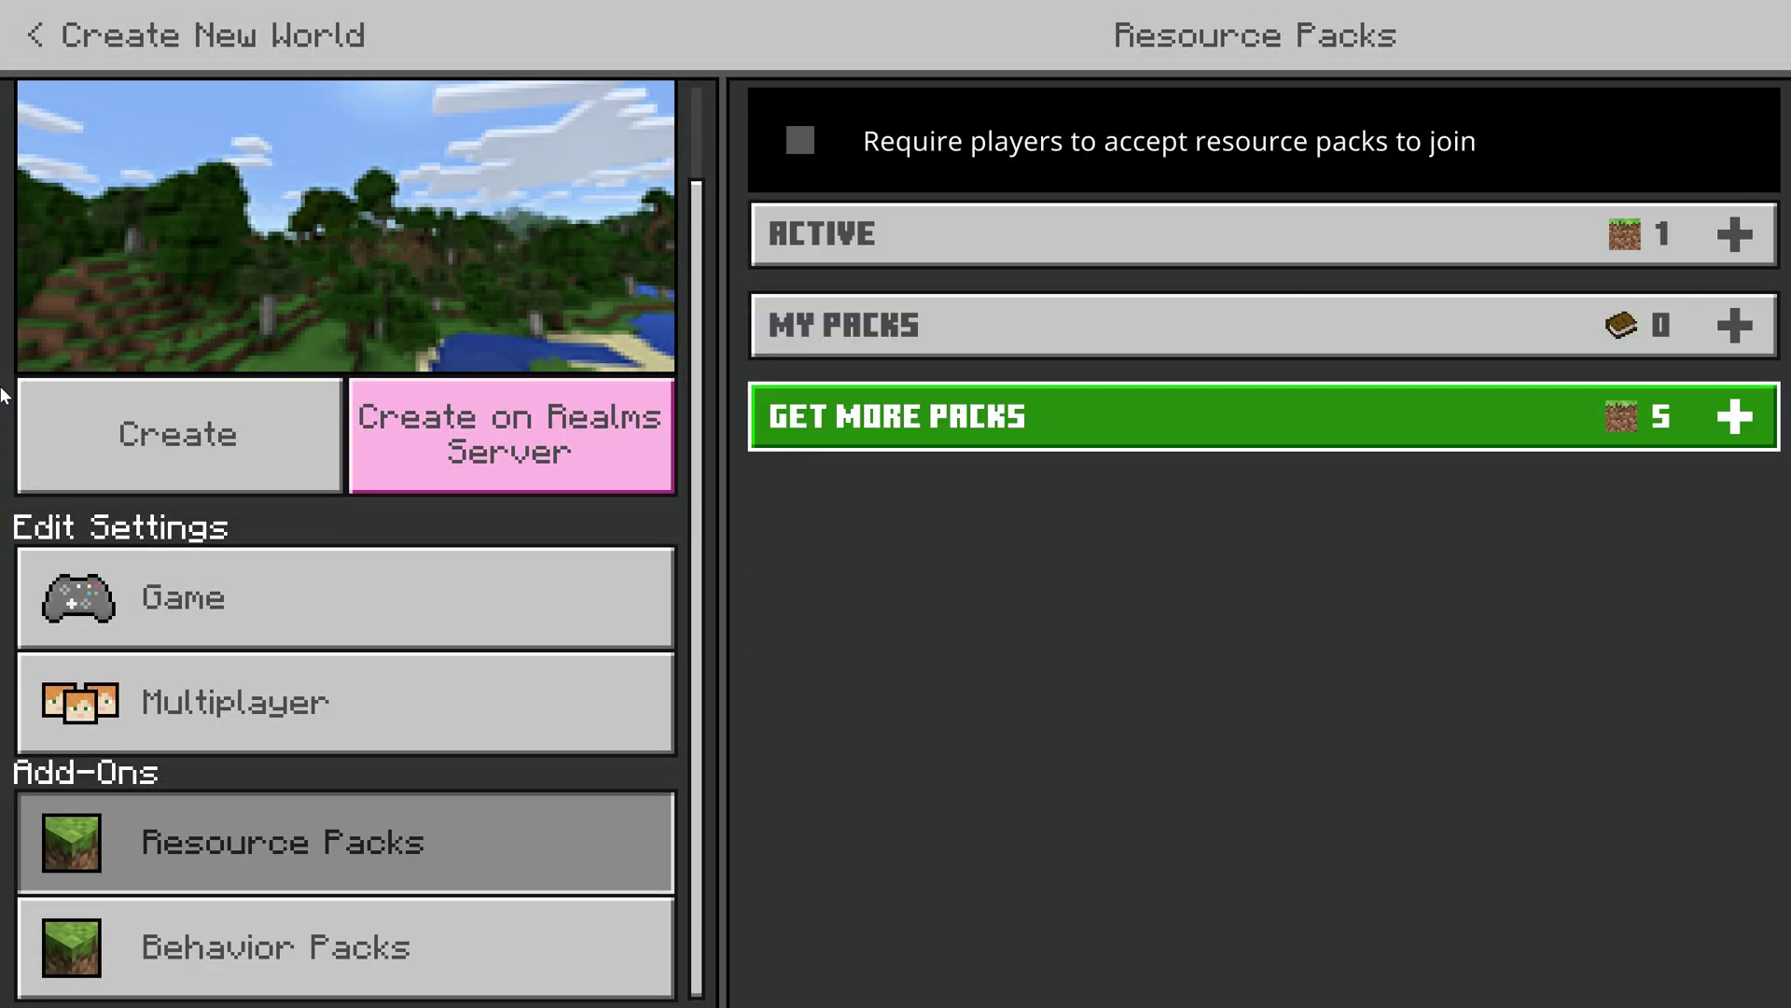
pyautogui.press('Return')
# Step: Browse the additional resource packs offered for the new world and view its Behavior Packs settings
pyautogui.press('Down')
pyautogui.press('Down')
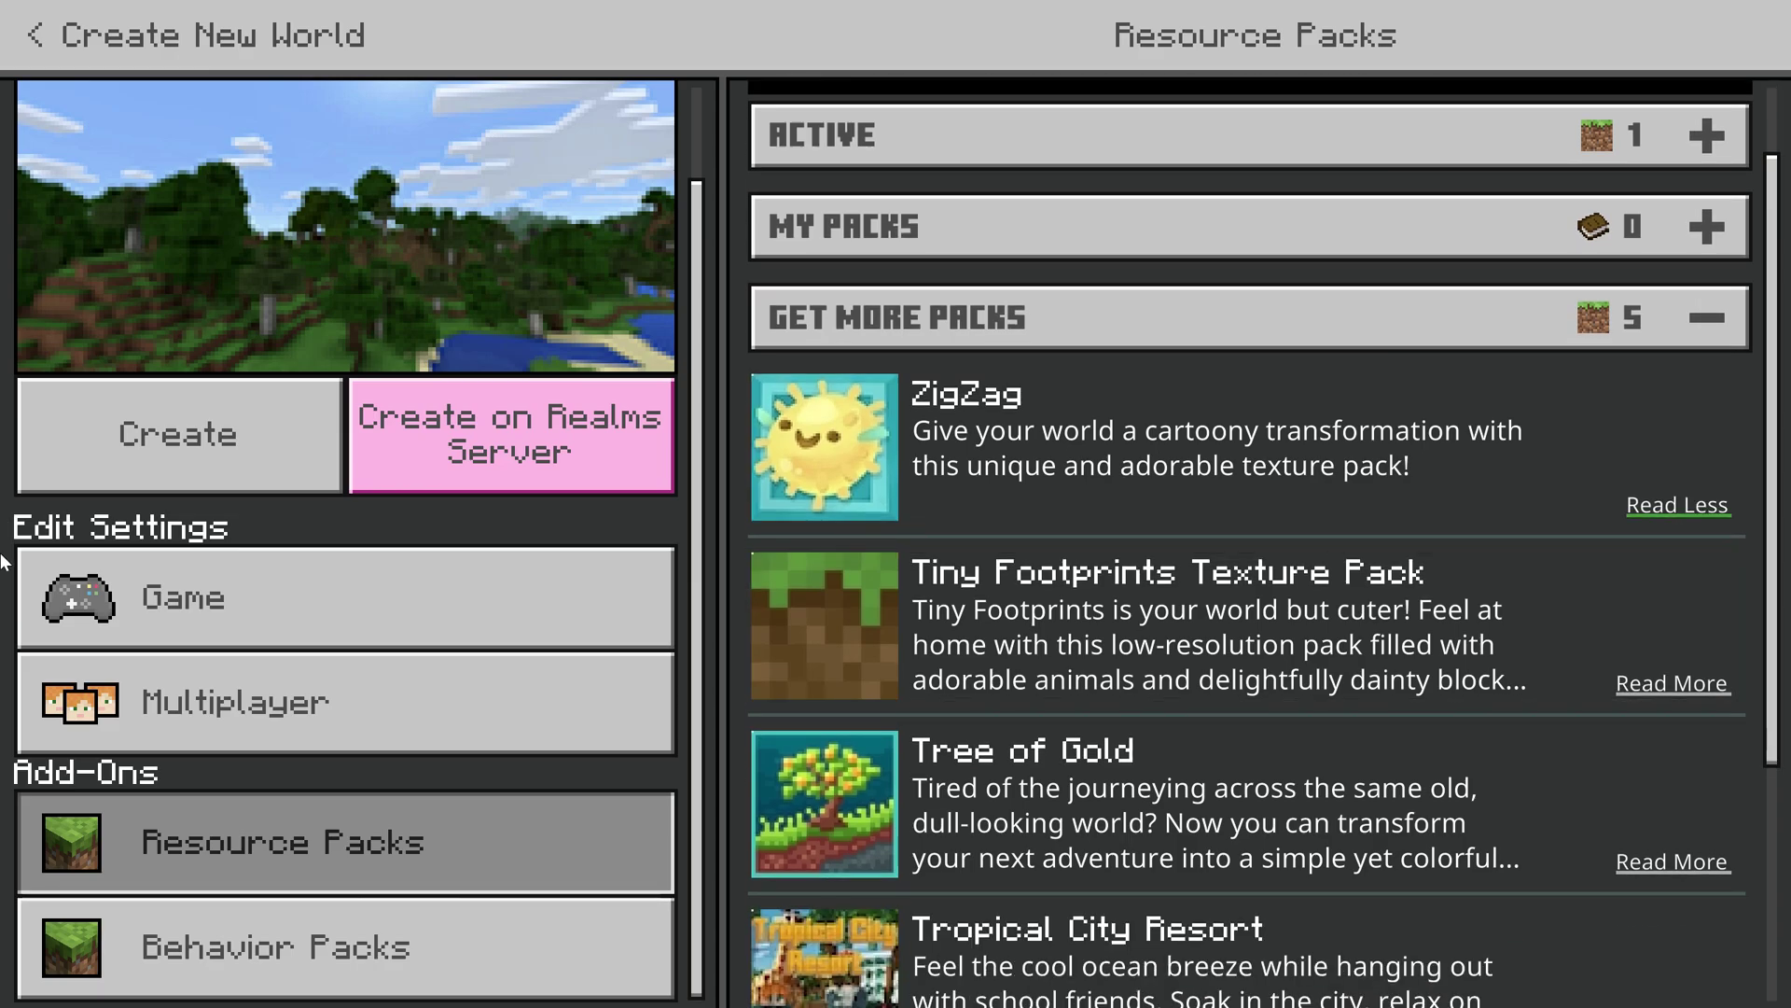
pyautogui.press('Down')
pyautogui.press('Left')
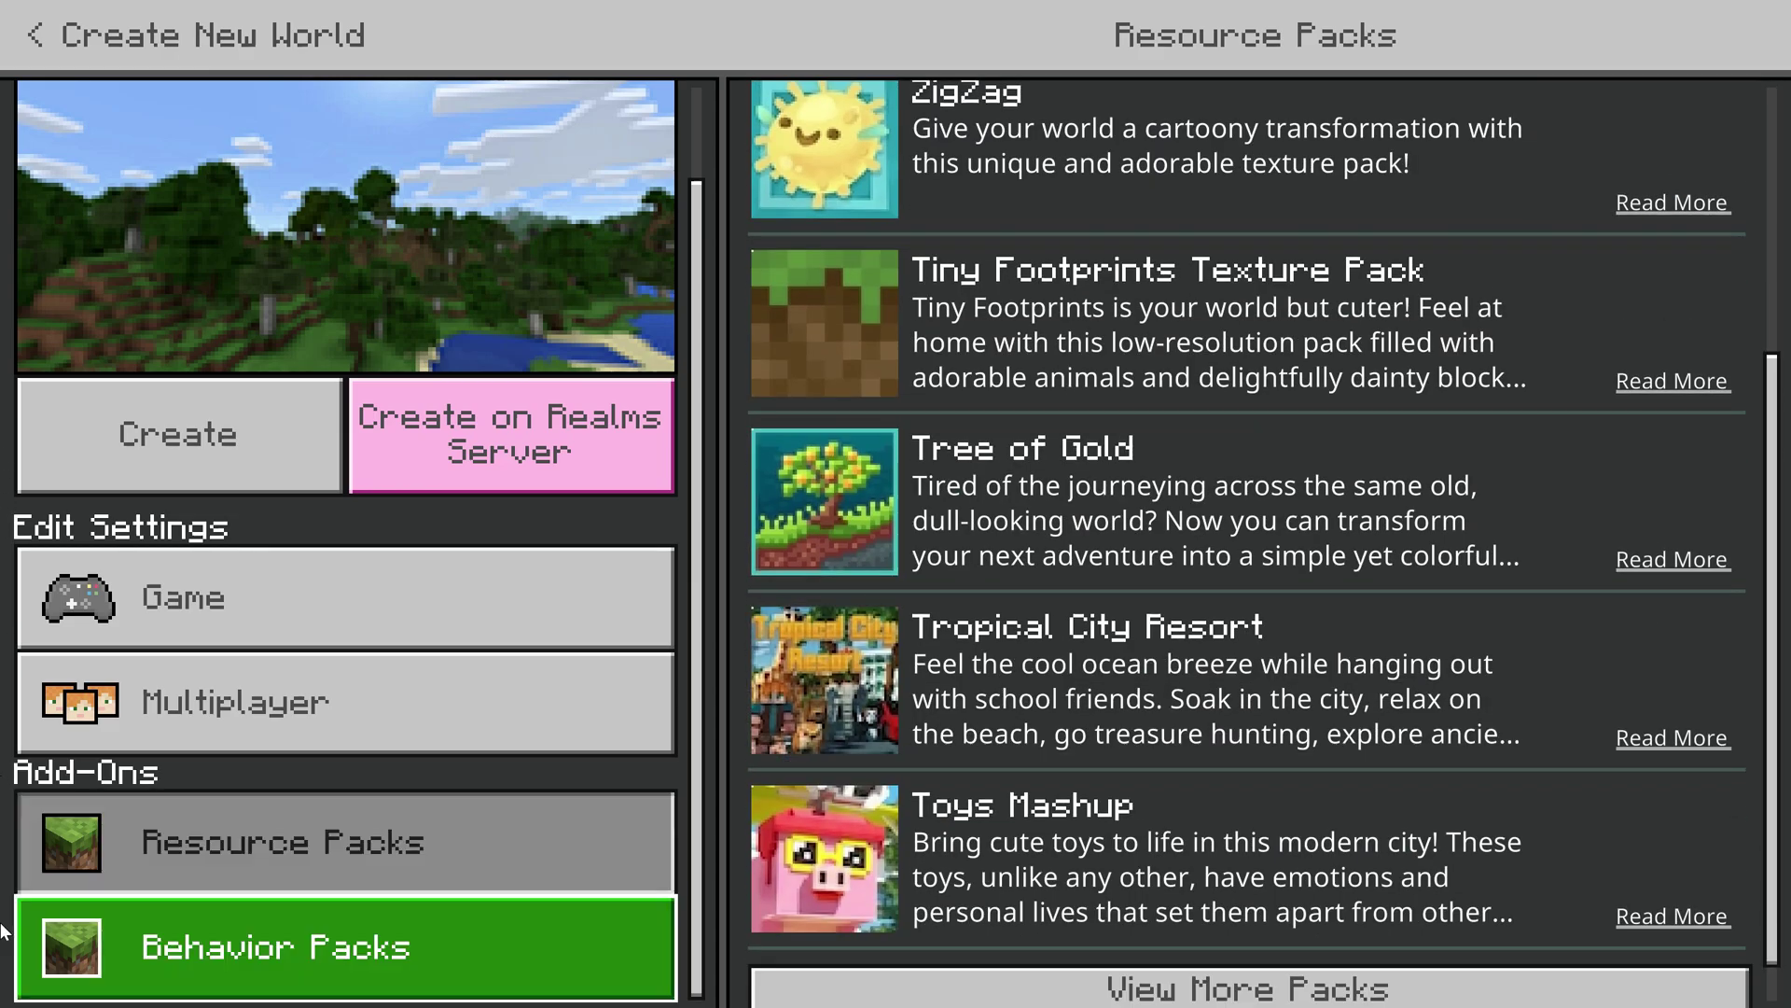
pyautogui.press('Return')
pyautogui.press('Left')
# Step: Create the new world and proceed past the online play notice
pyautogui.press('Up')
pyautogui.press('Up')
pyautogui.press('Up')
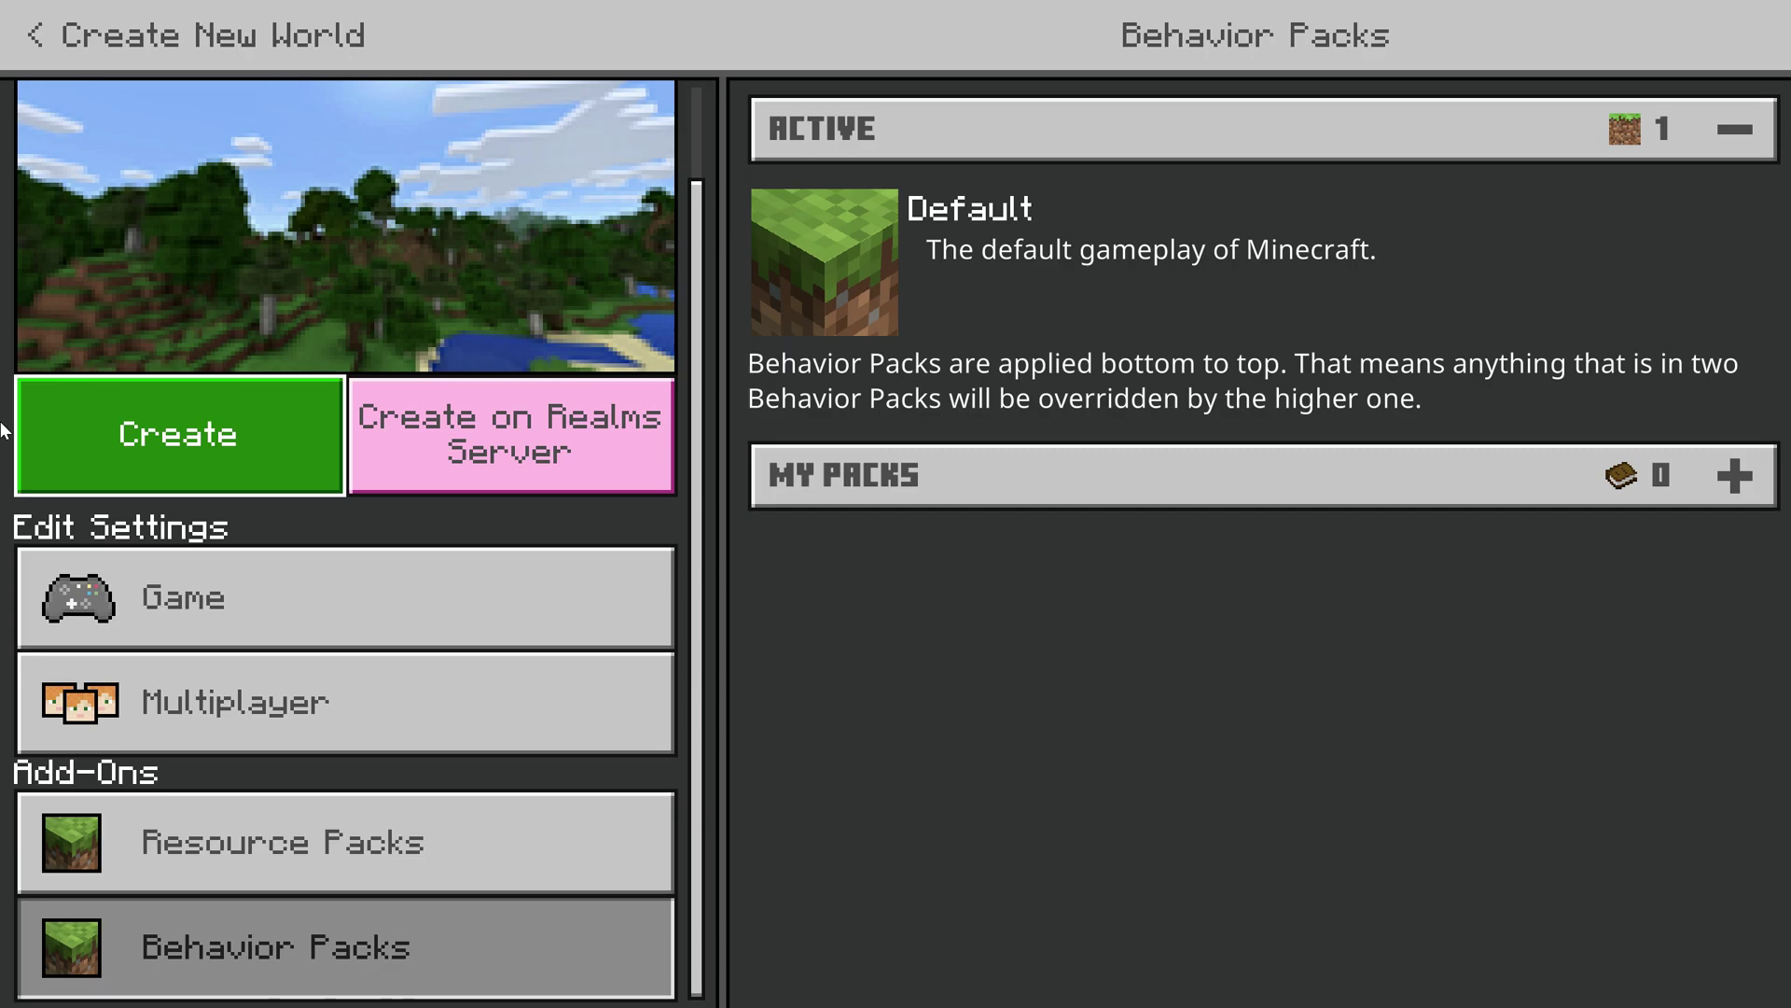
pyautogui.press('Return')
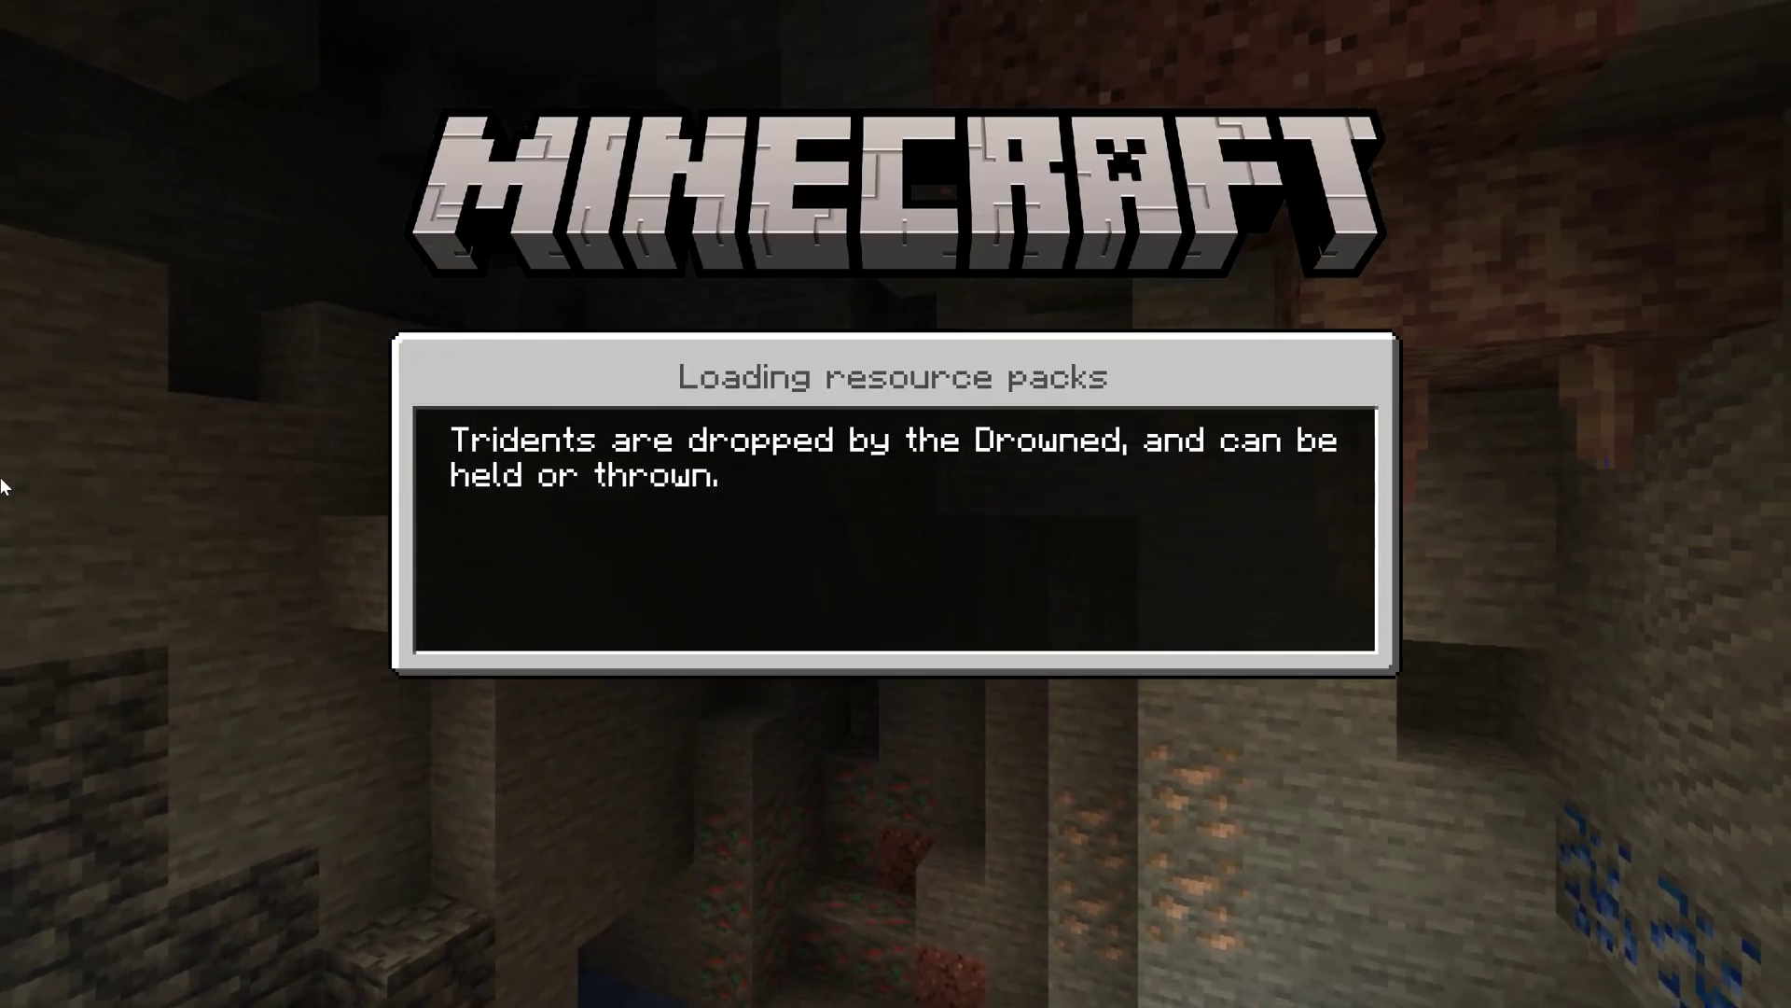
pyautogui.press('Down')
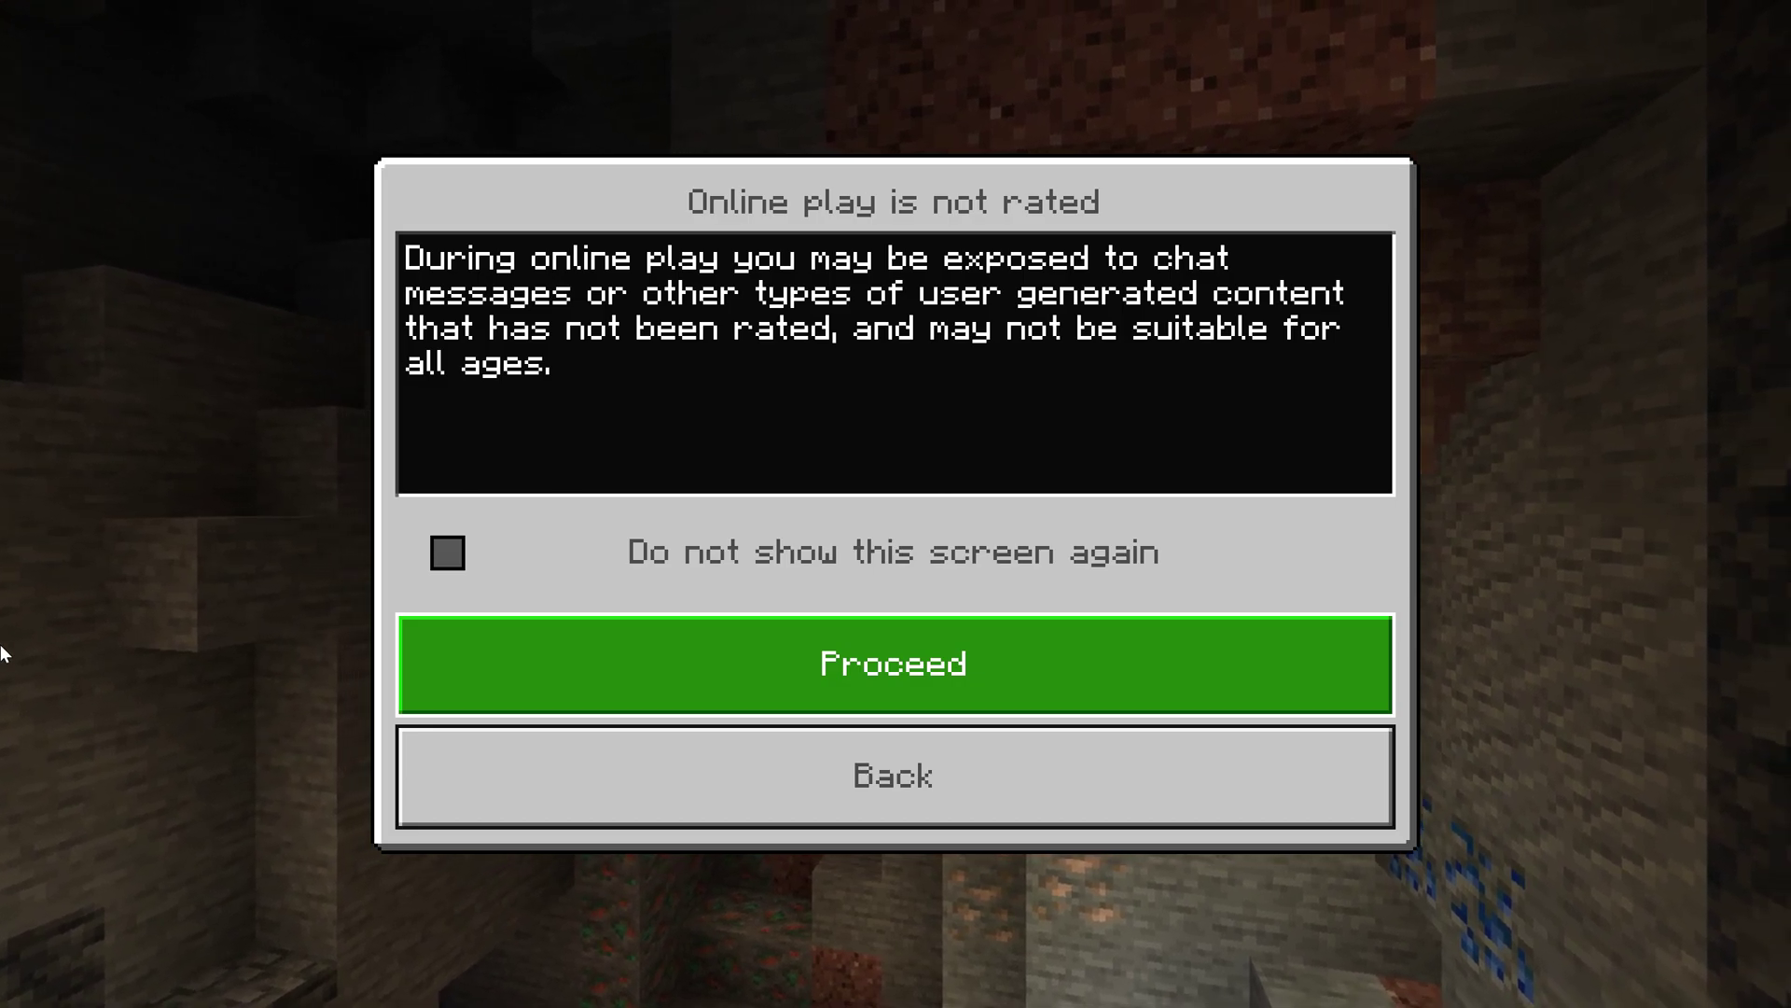
pyautogui.press('Return')
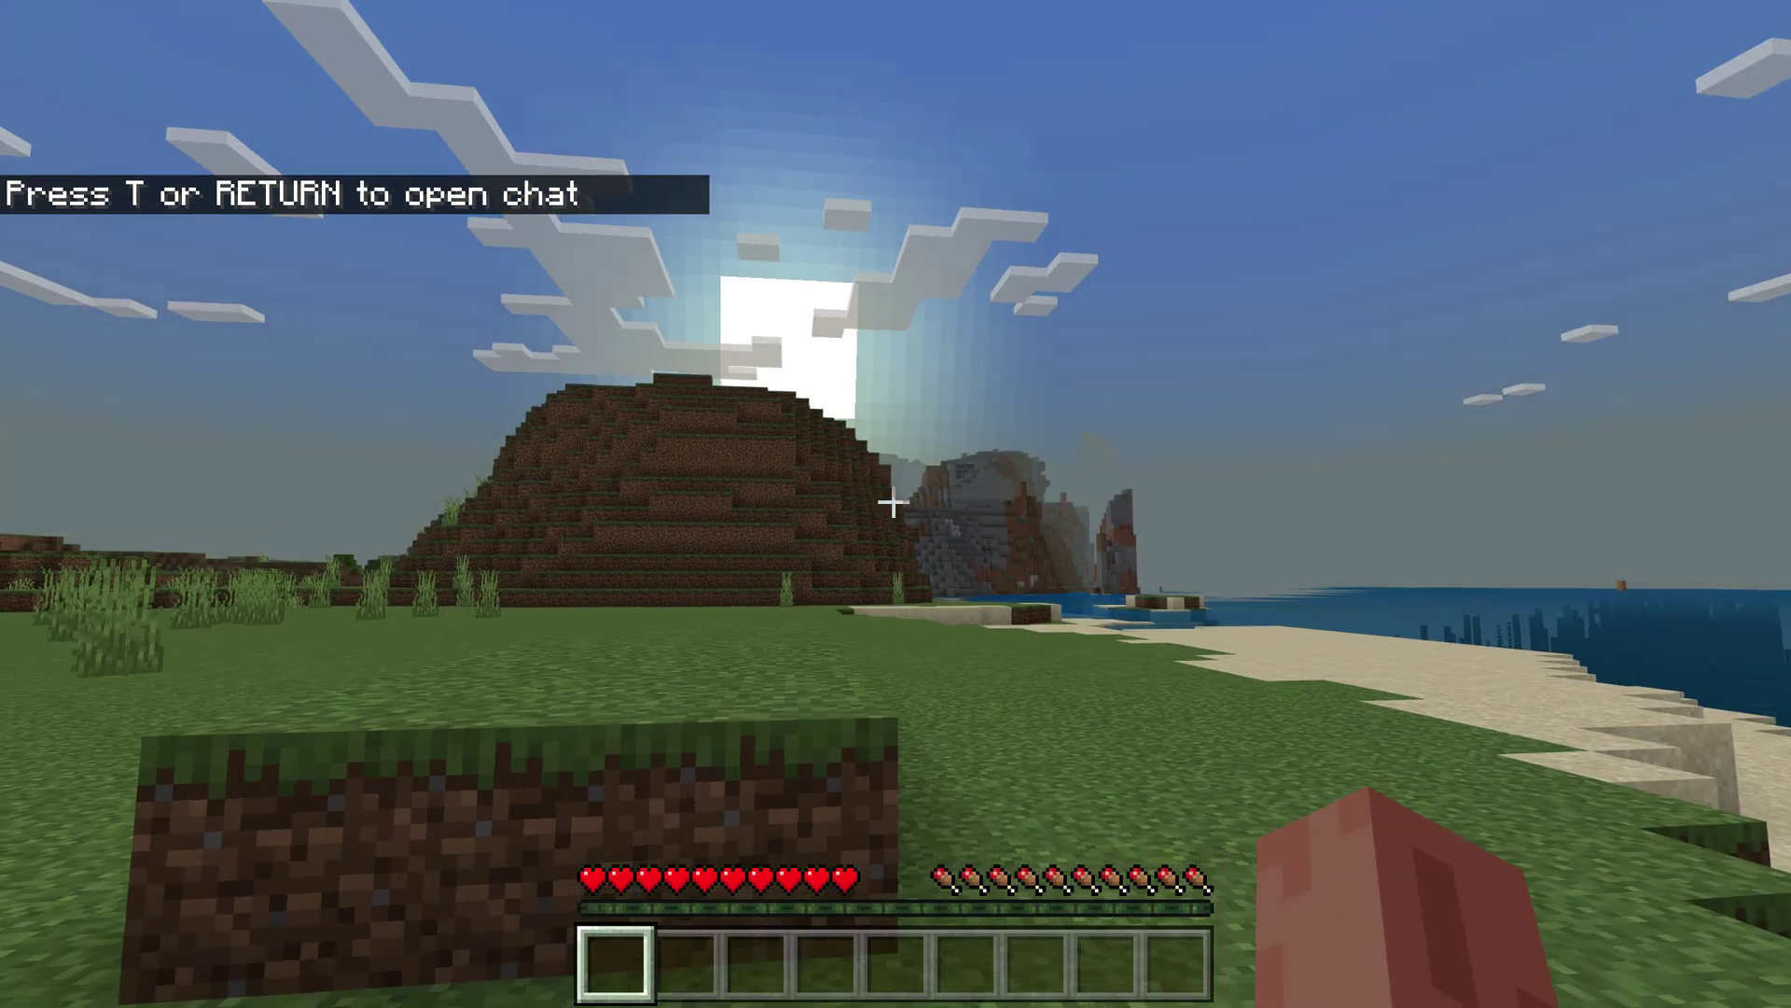
# Step: Walk forward across the grass, send "twgbg" in the chat, and close the chat
pyautogui.press('w')
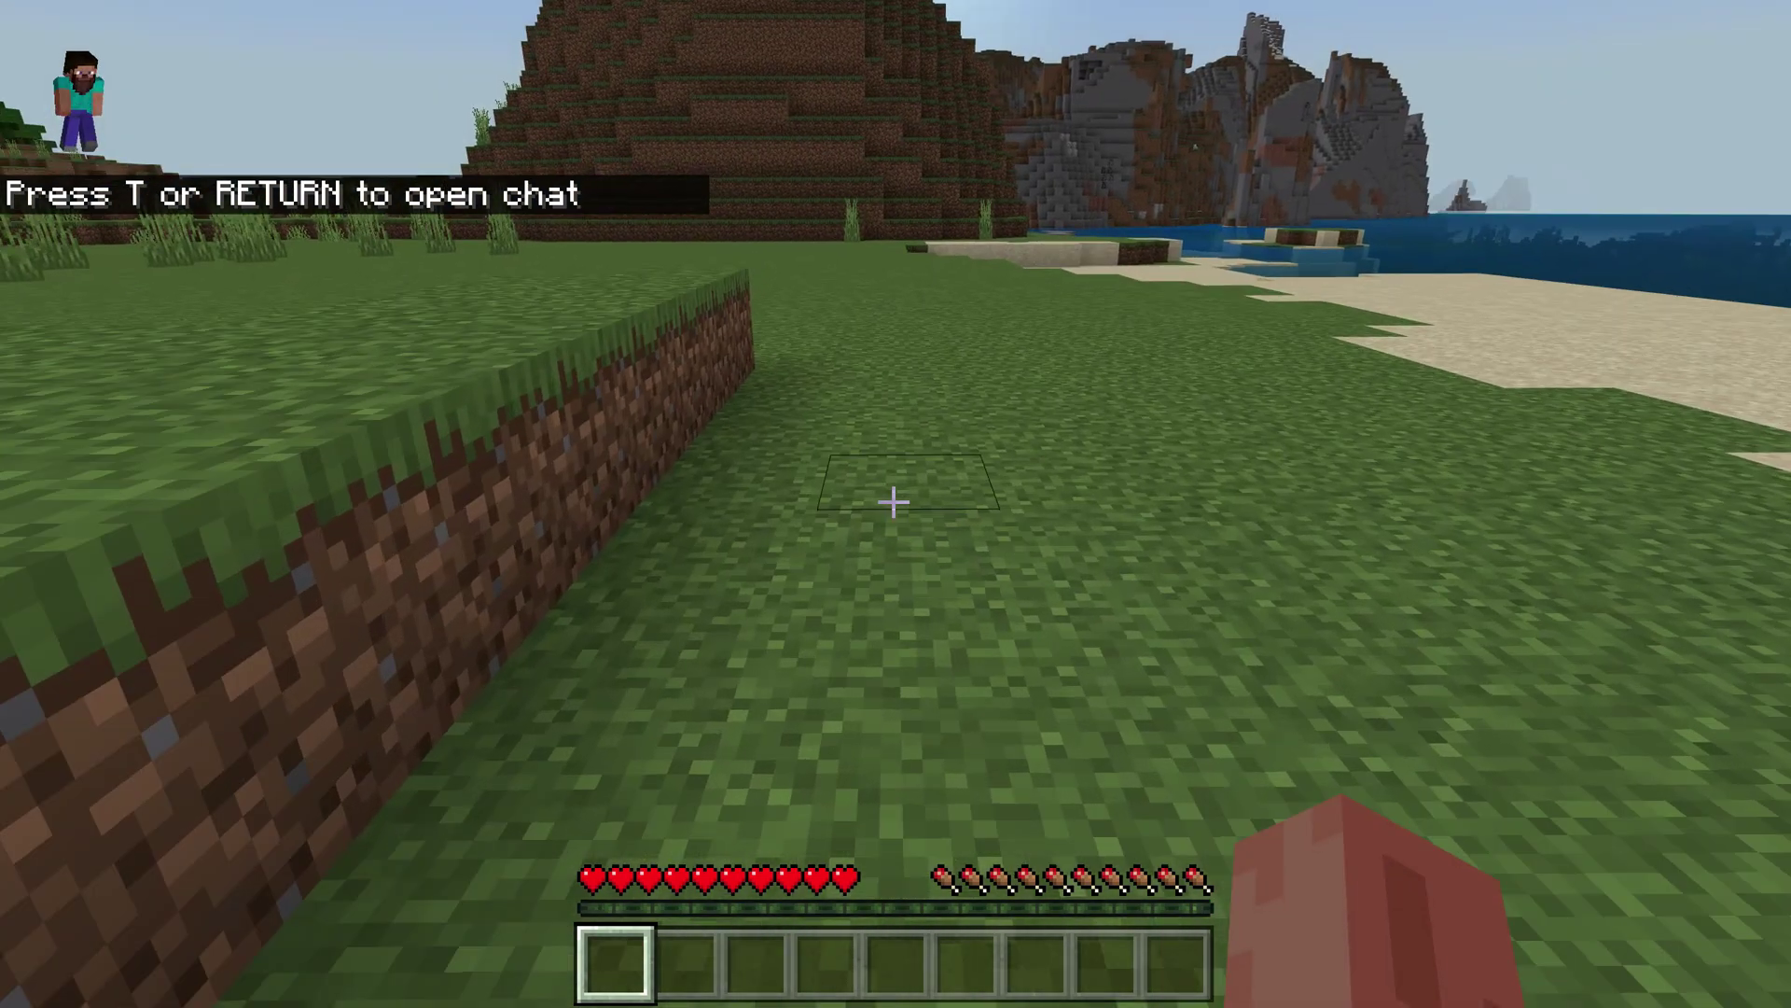
pyautogui.press('w')
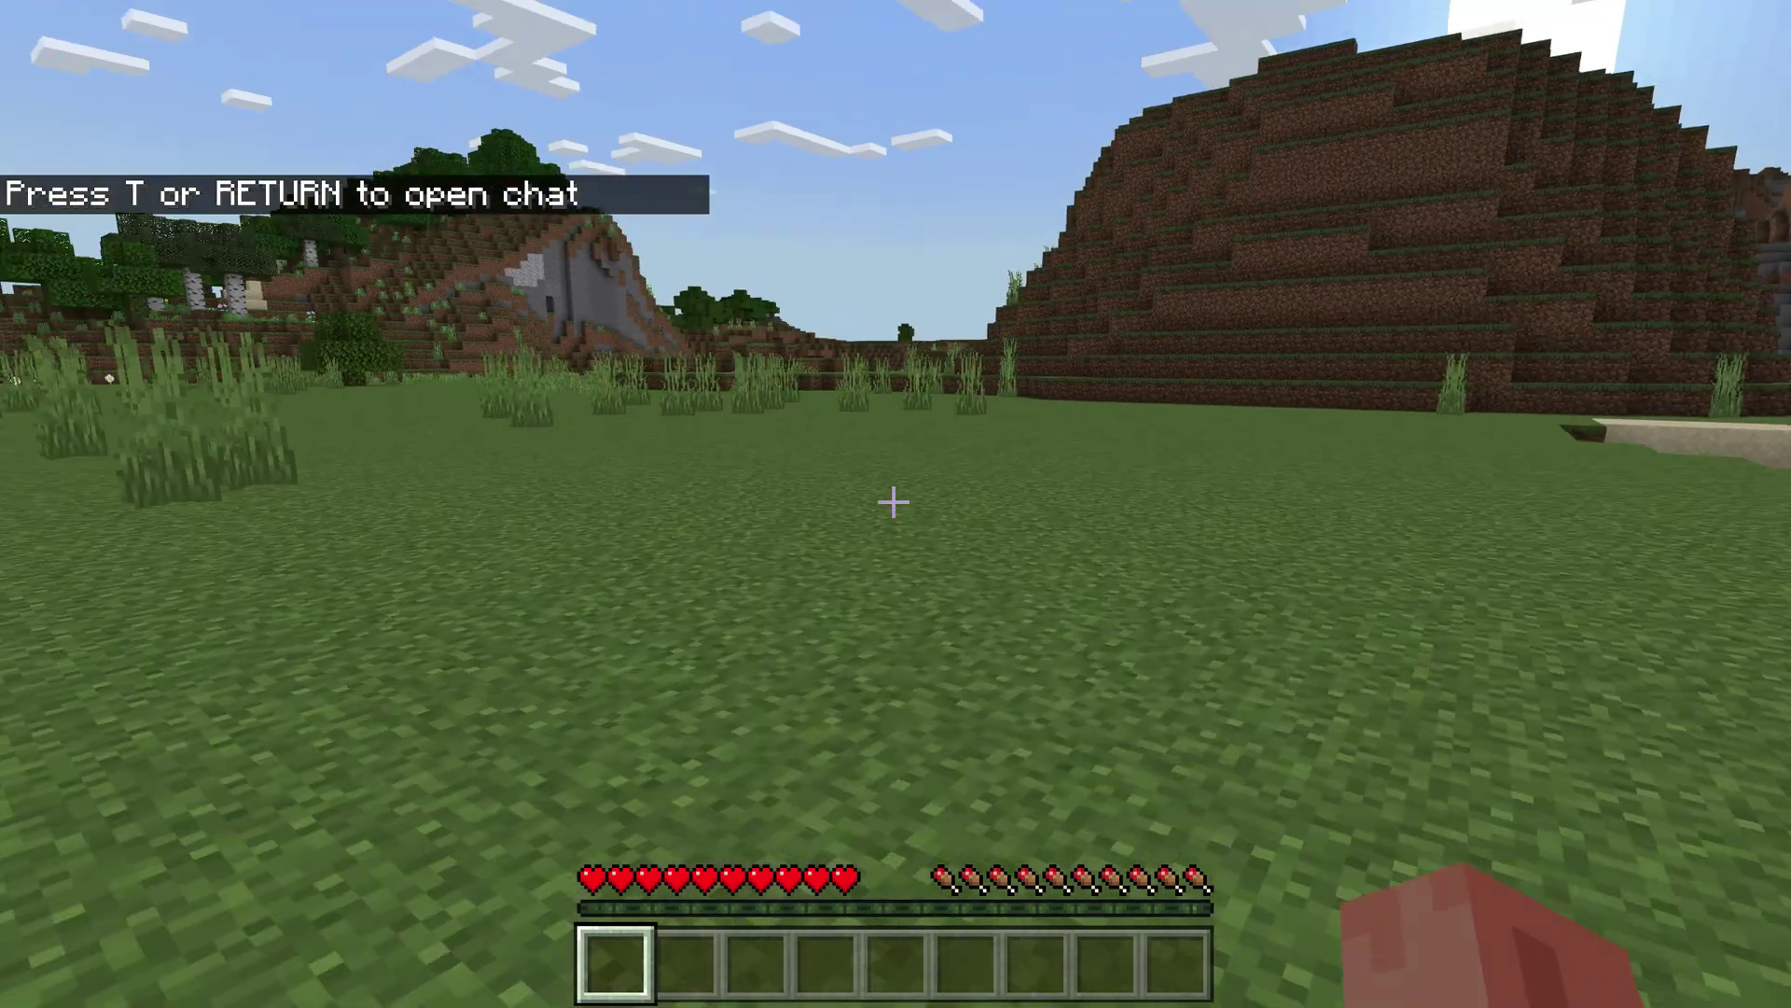
pyautogui.press('t')
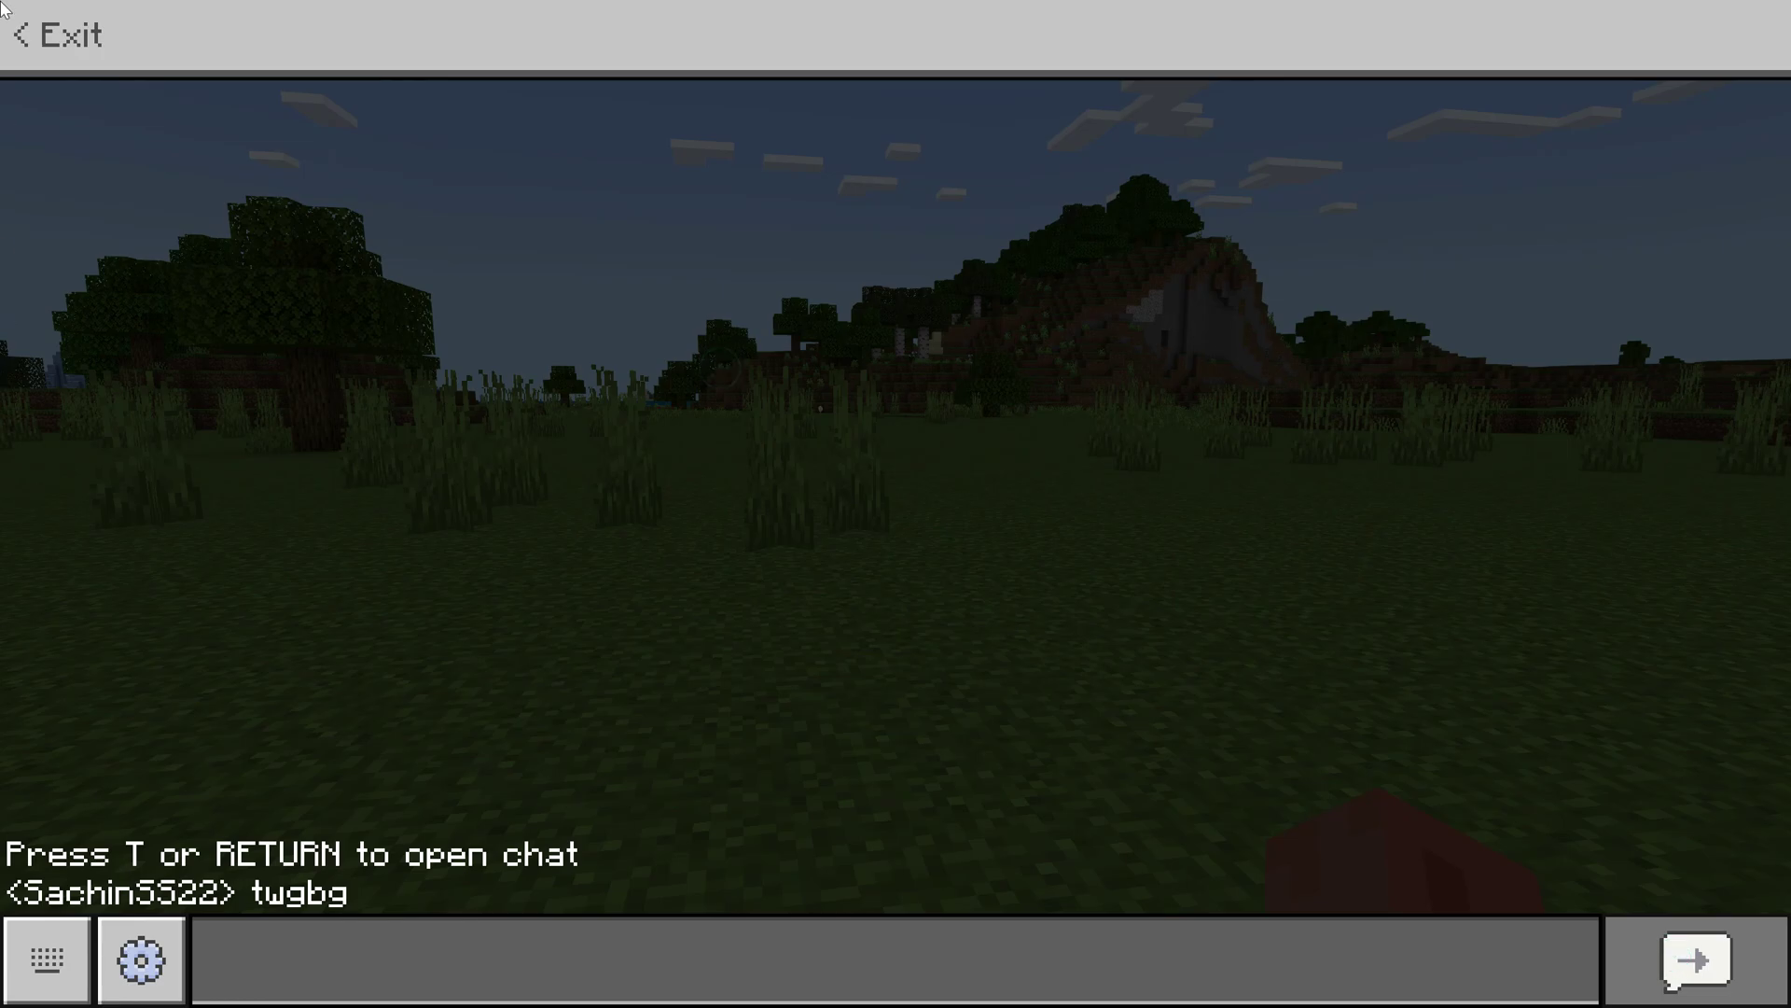
pyautogui.press('Escape')
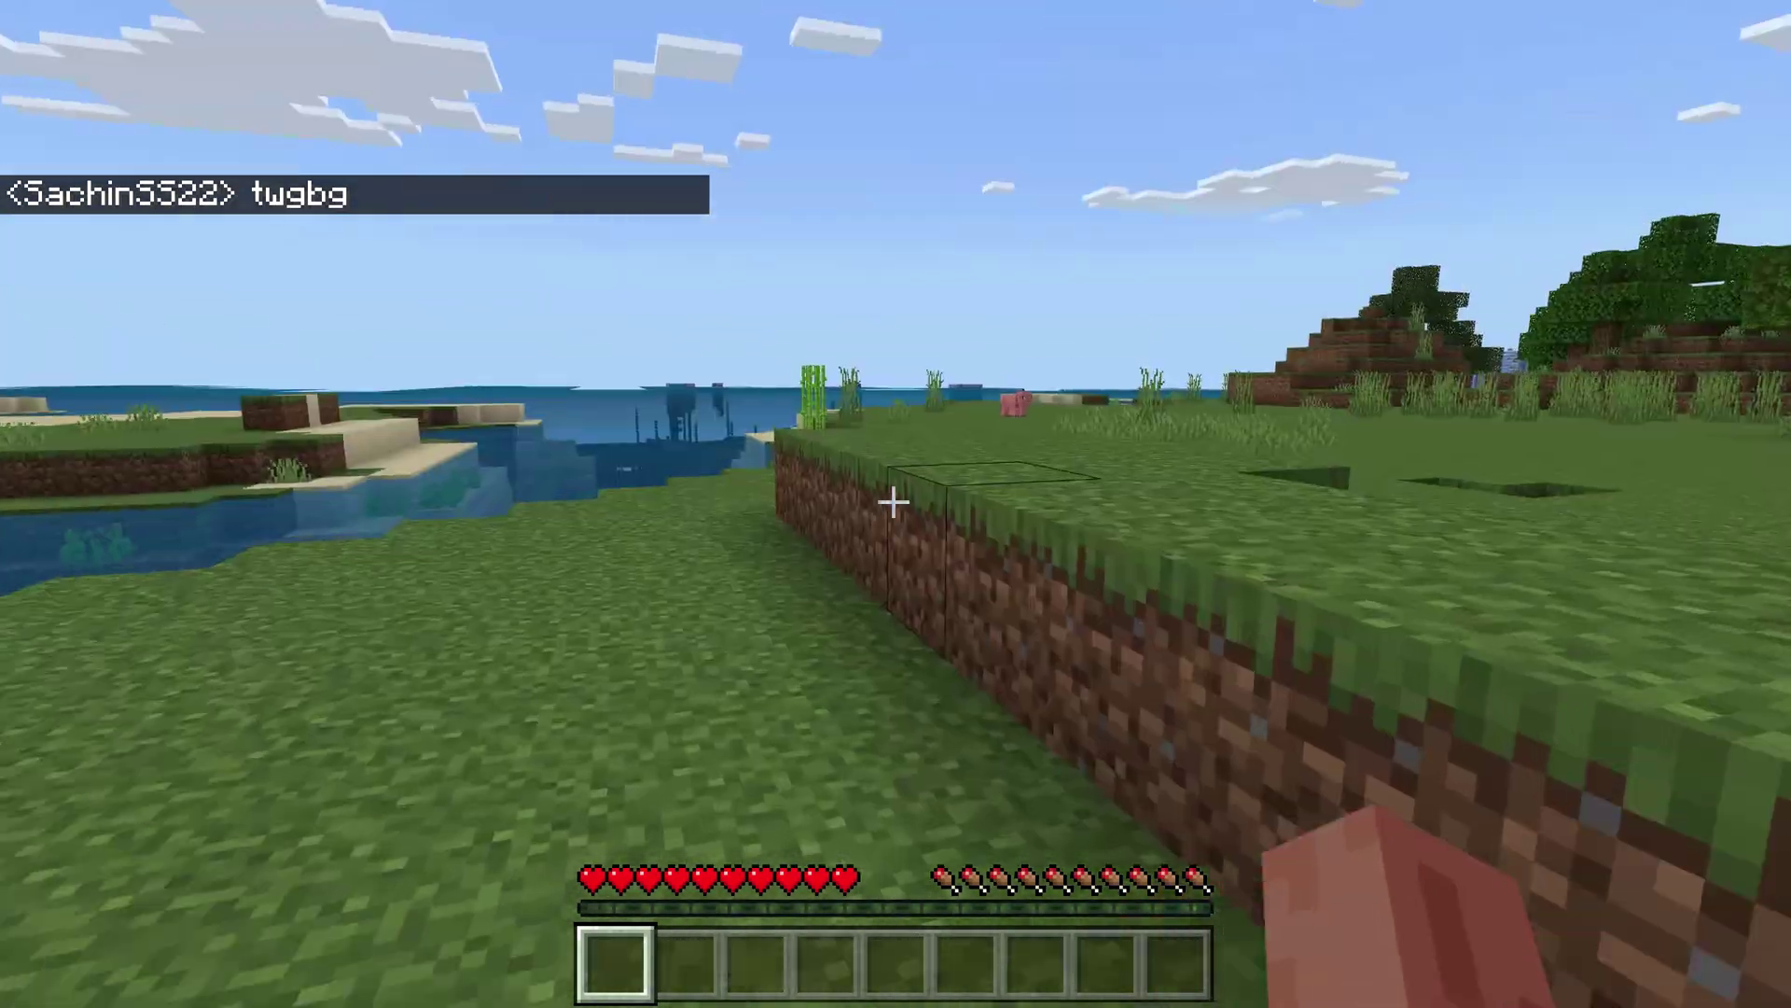
# Step: Jump and walk across the grassland, and switch the camera to the third-person view from behind
pyautogui.press('w')
pyautogui.press('space')
pyautogui.press('space')
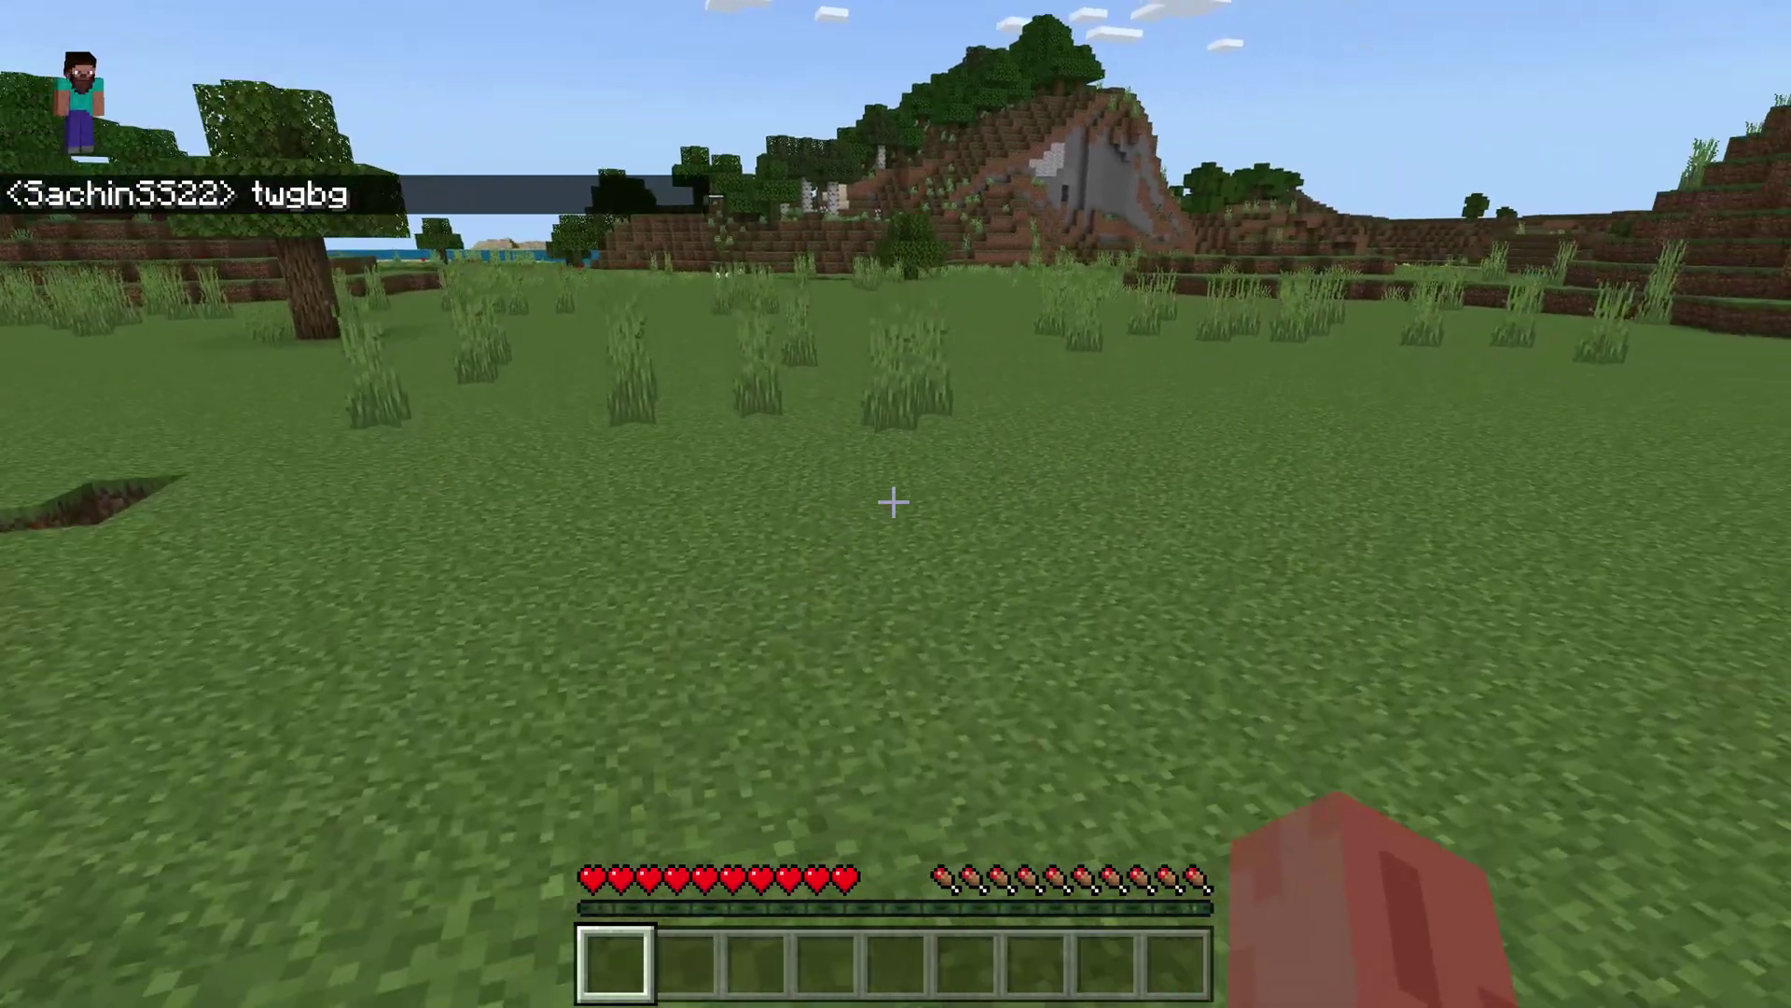
pyautogui.press('w')
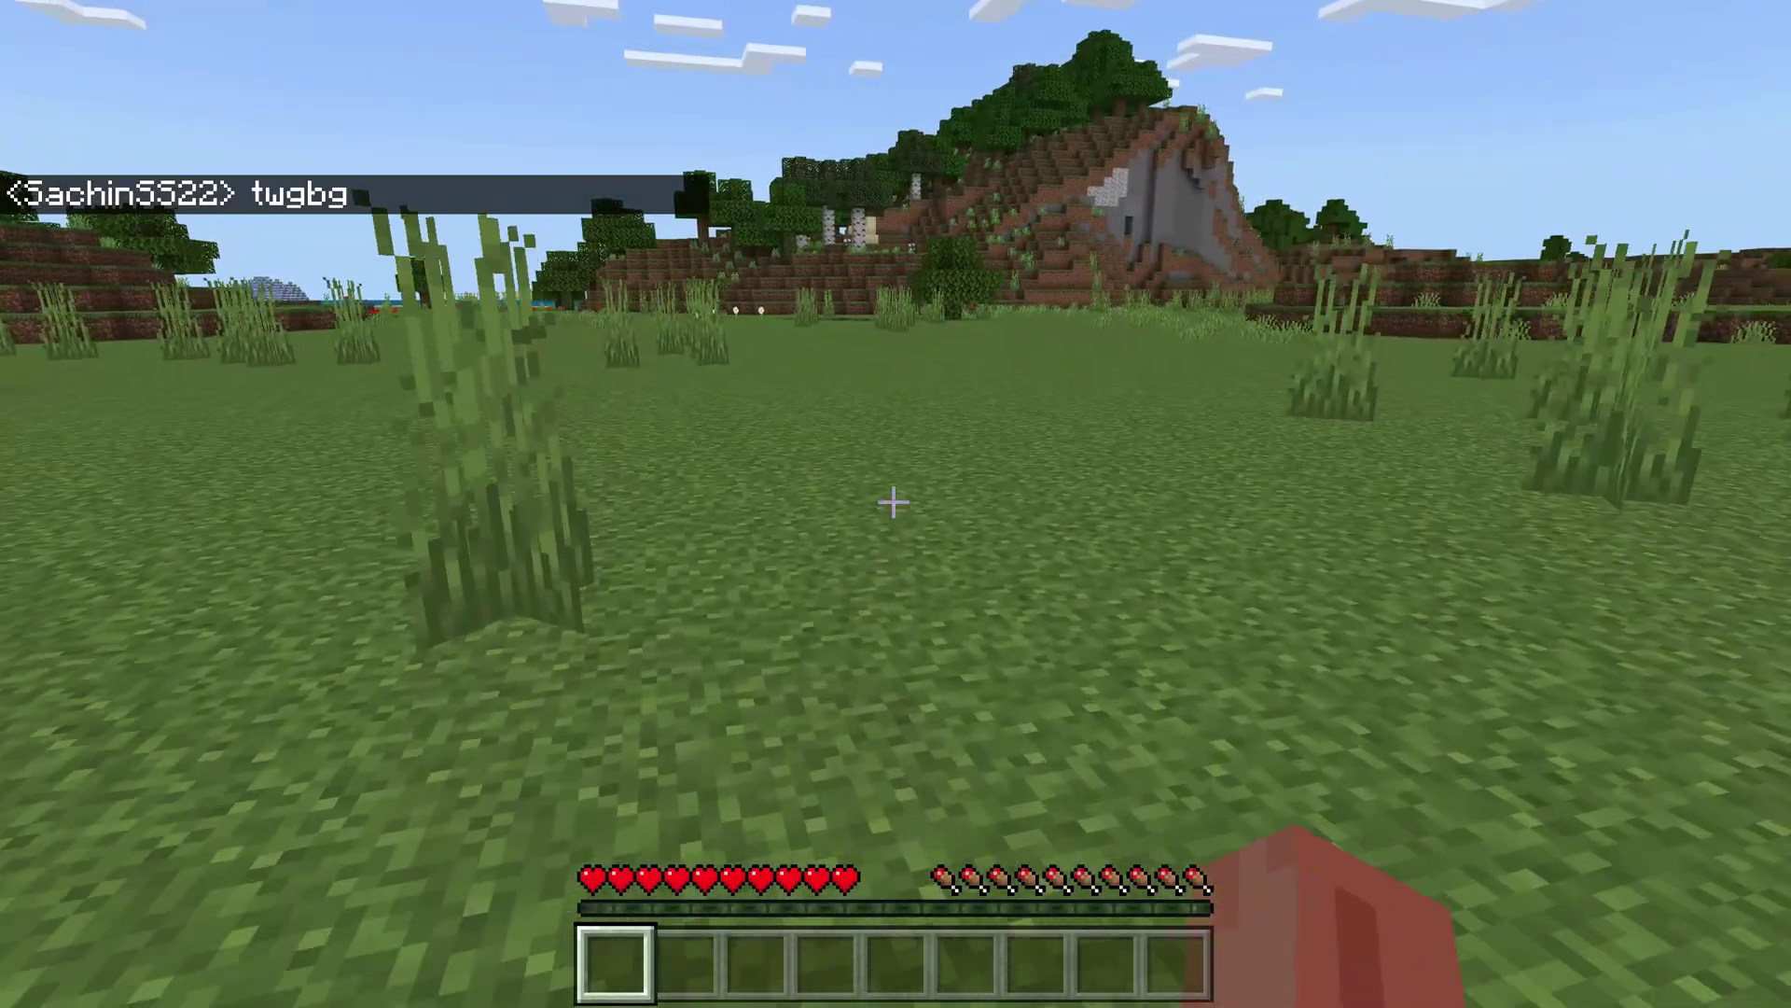
pyautogui.press('w')
pyautogui.press('F5')
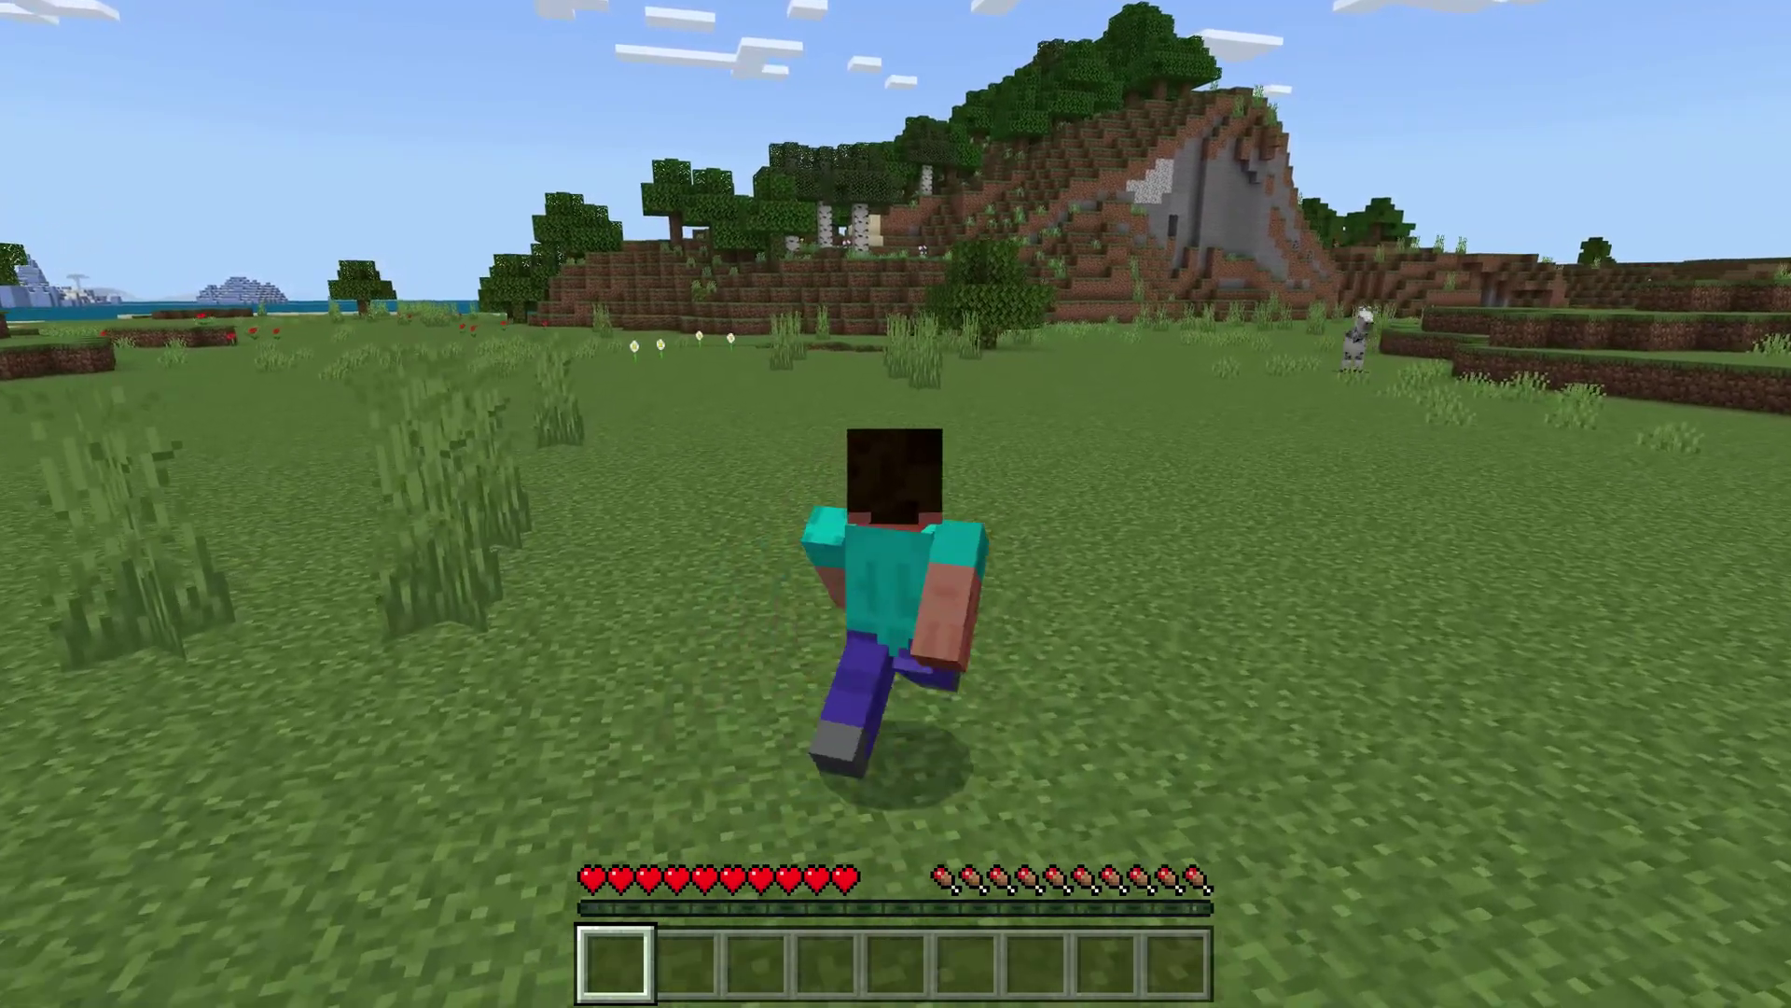
pyautogui.press('w')
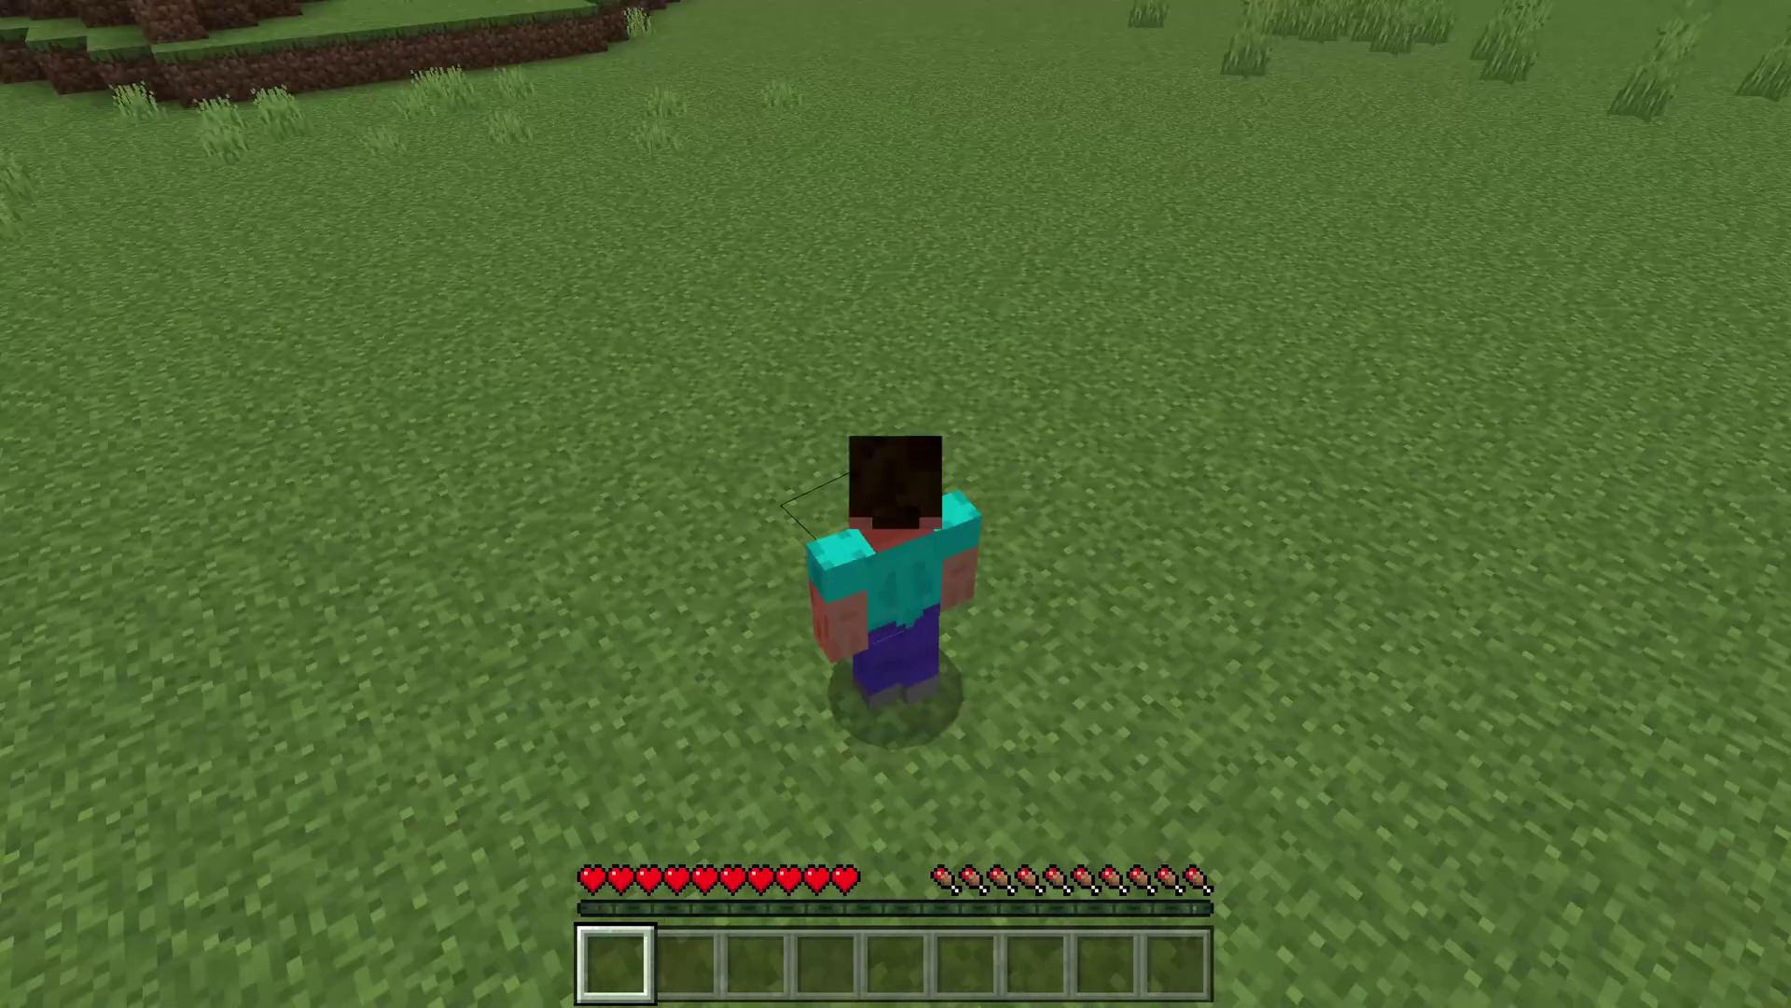
# Step: Open the inventory, hide and reshow the recipe book, and toggle the craftable filter in the Nature category
pyautogui.press('e')
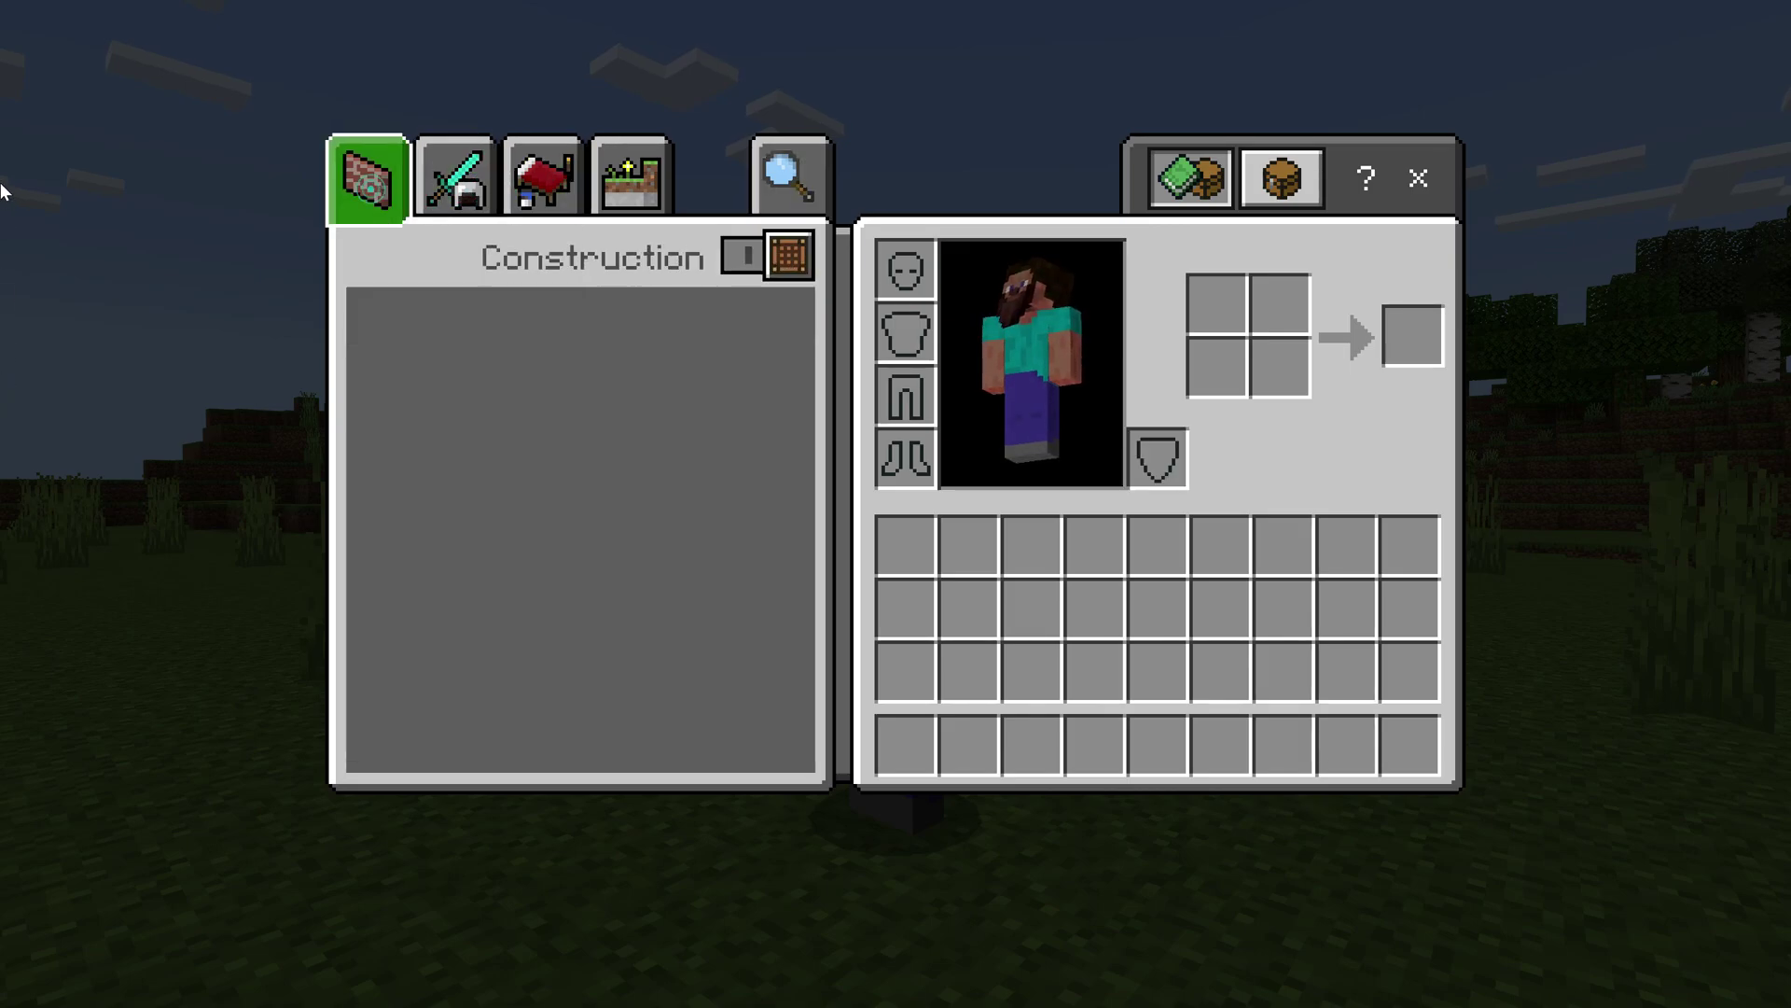
pyautogui.click(1301, 183)
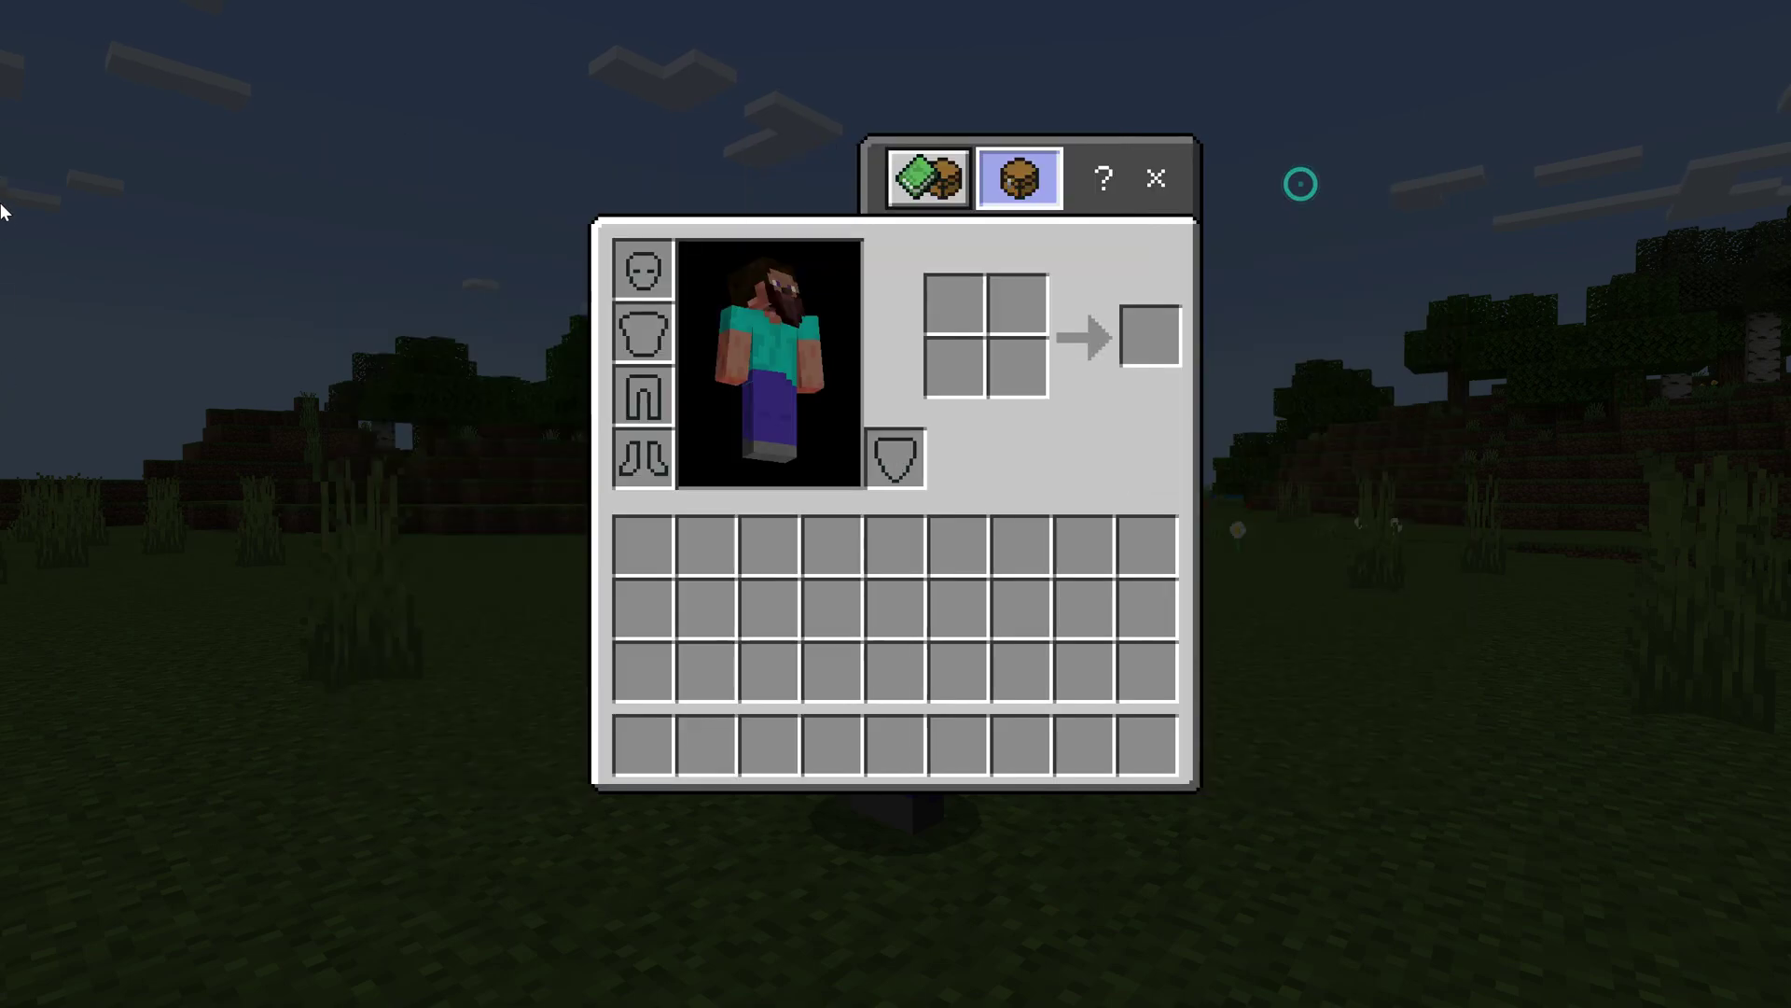
pyautogui.click(931, 172)
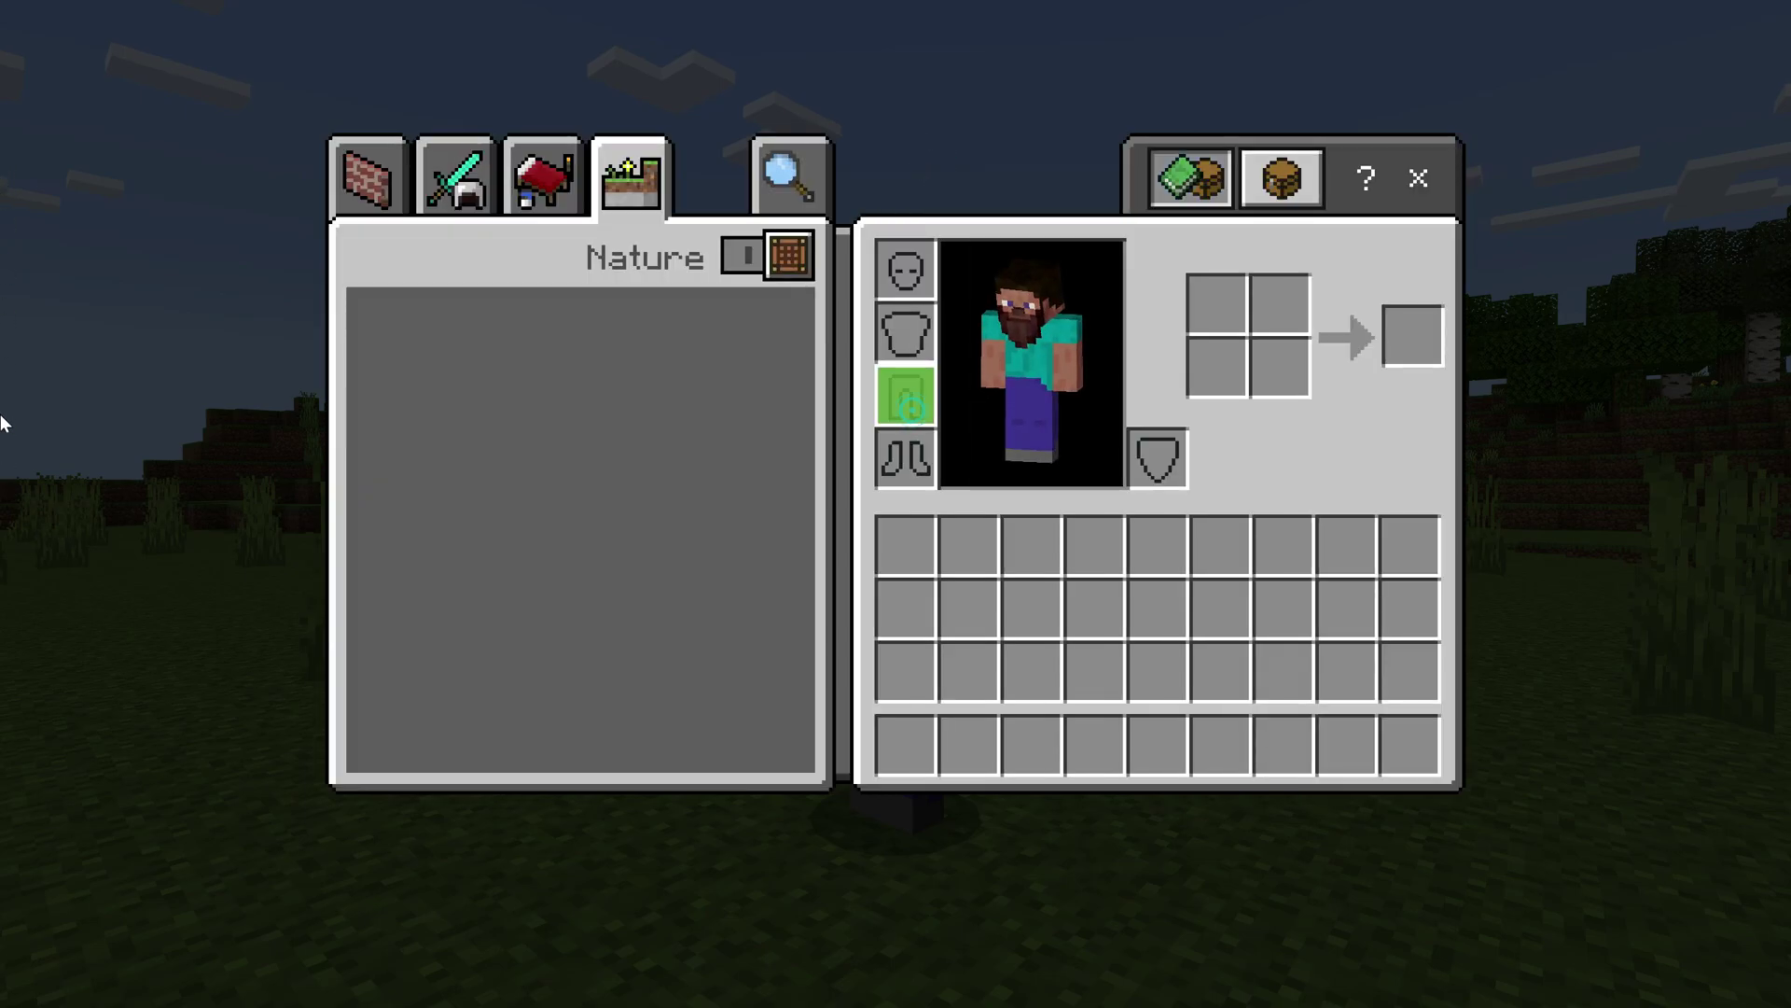
pyautogui.click(766, 260)
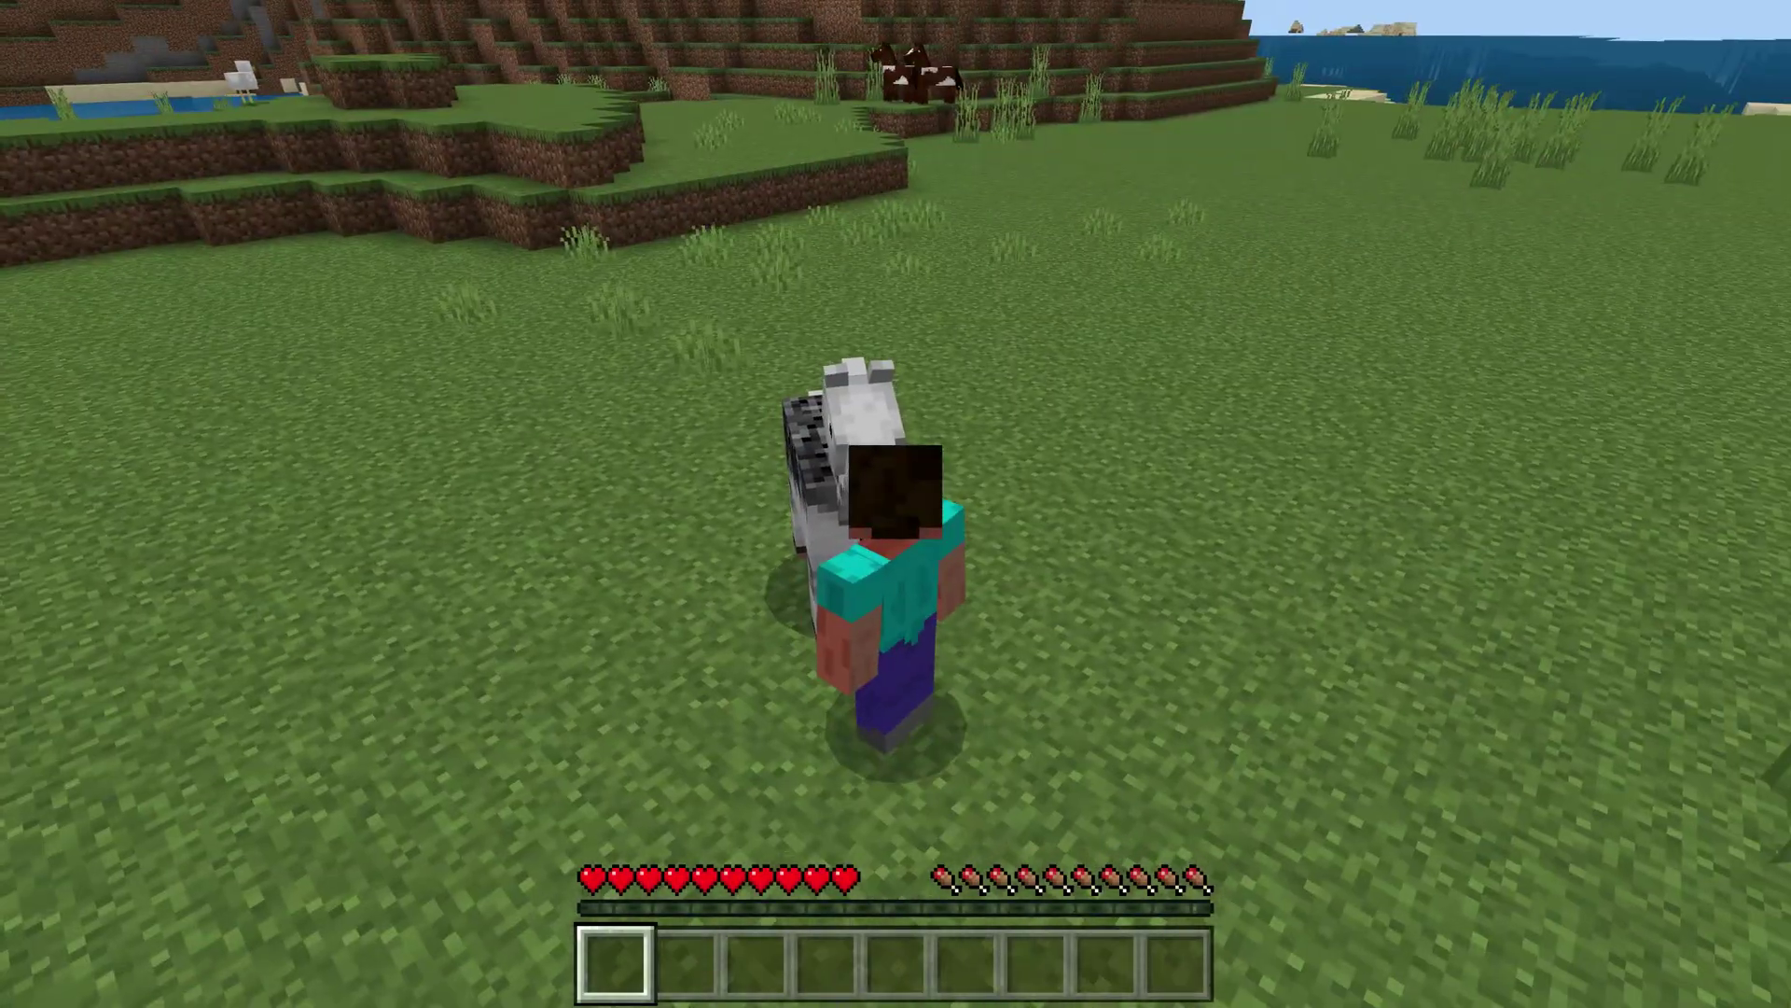
# Step: Mount the white horse standing in front of the character
pyautogui.rightClick(895, 504)
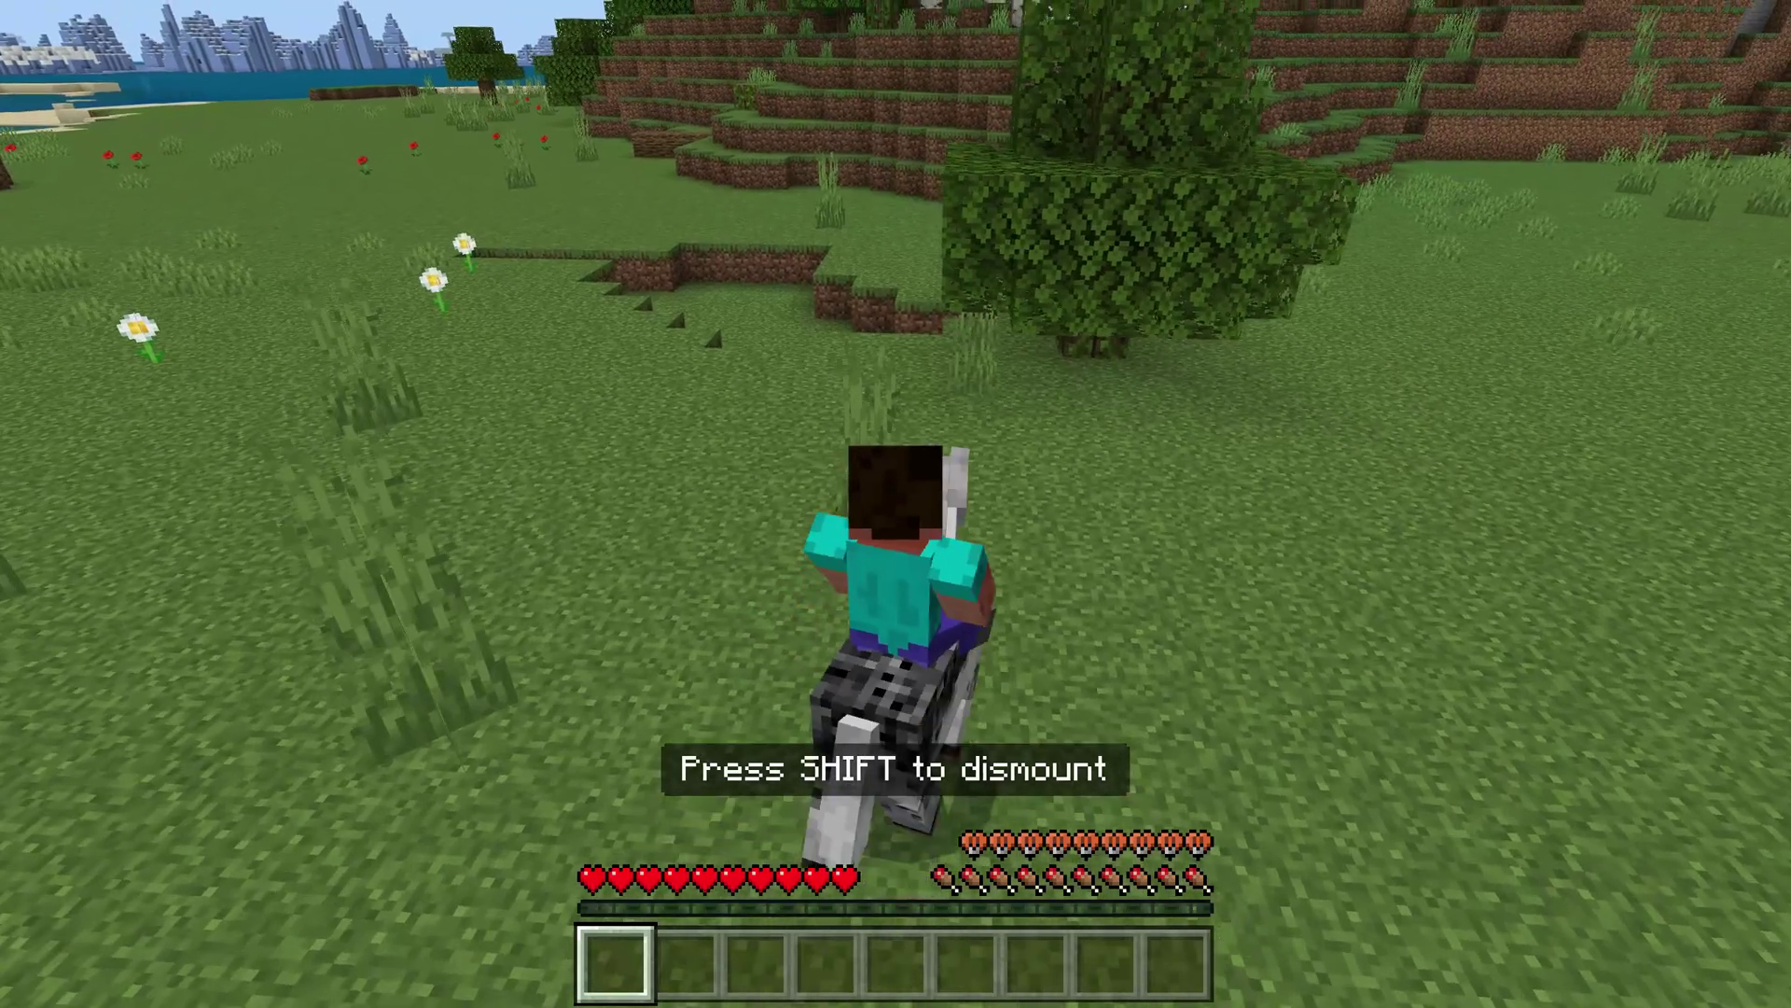